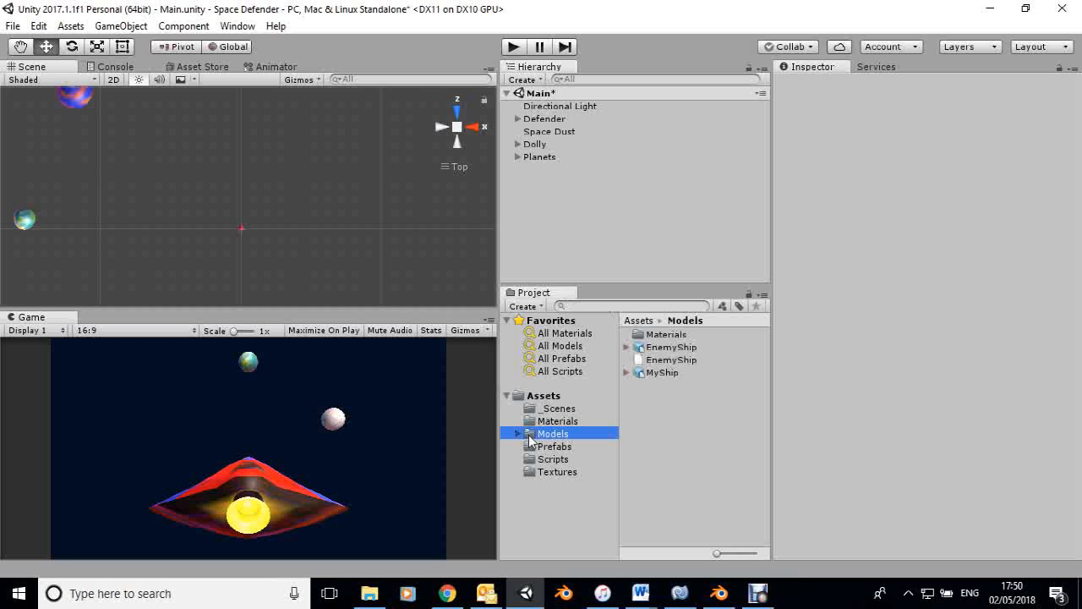
# Enable Generate Colliders in the MyShip model's import settings and apply the change.
pyautogui.click(517, 435)
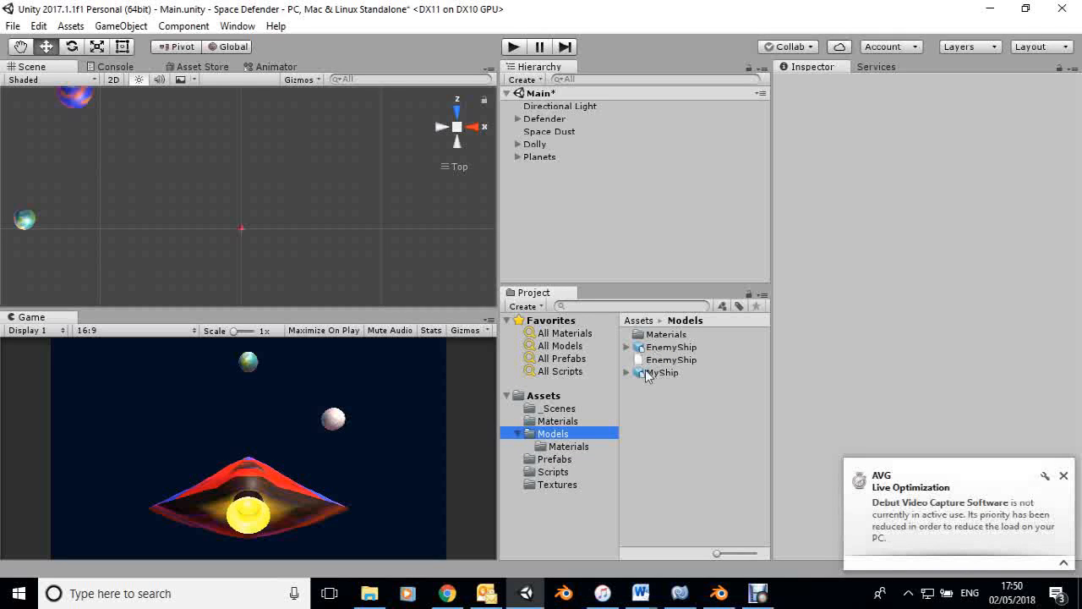
pyautogui.click(647, 374)
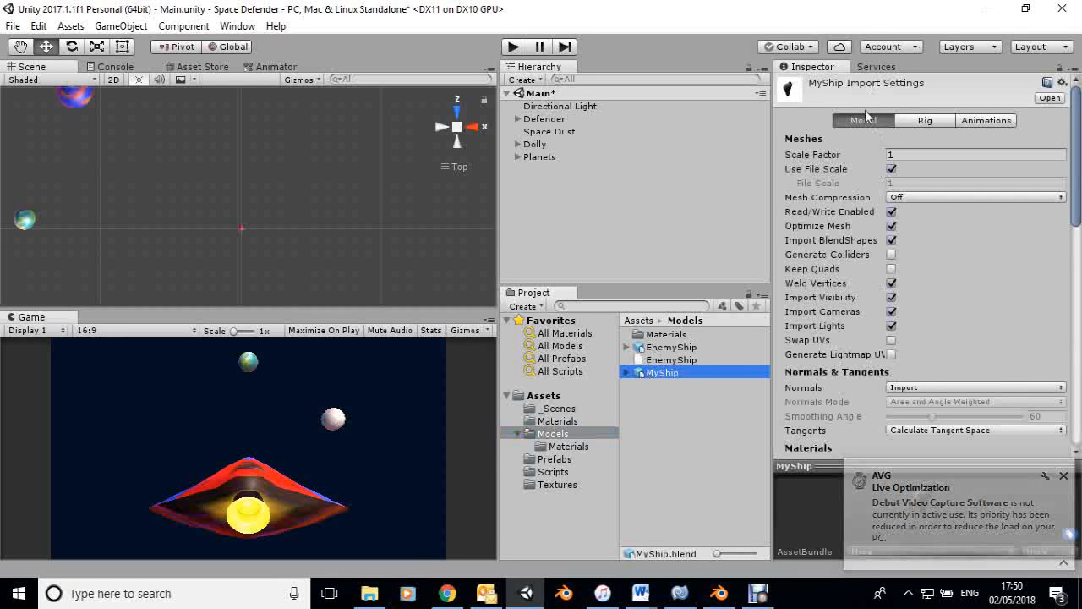
pyautogui.click(891, 255)
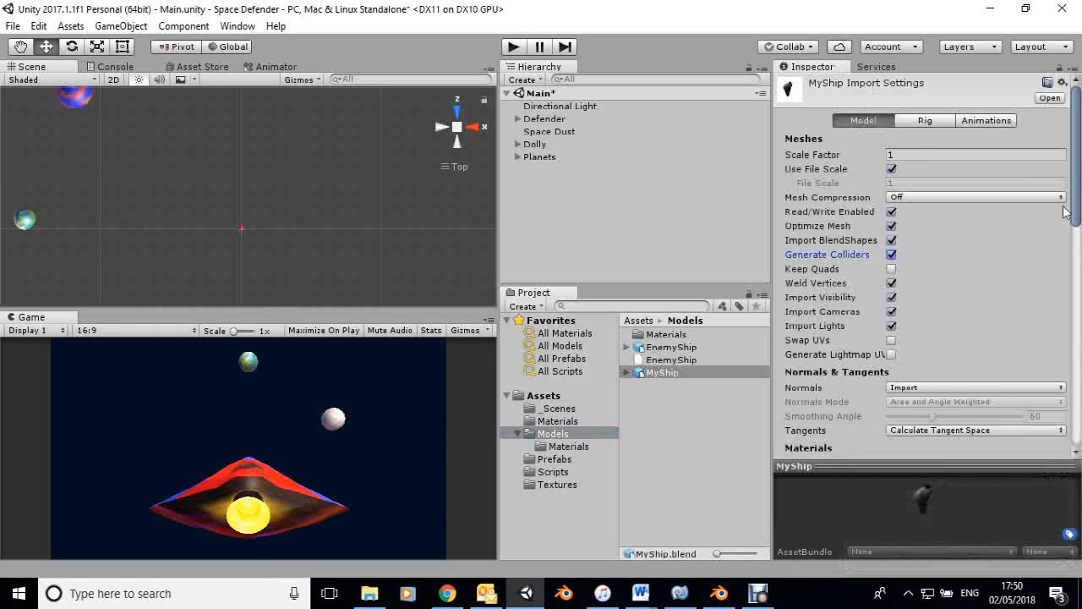
pyautogui.scroll(-5, 1076, 226)
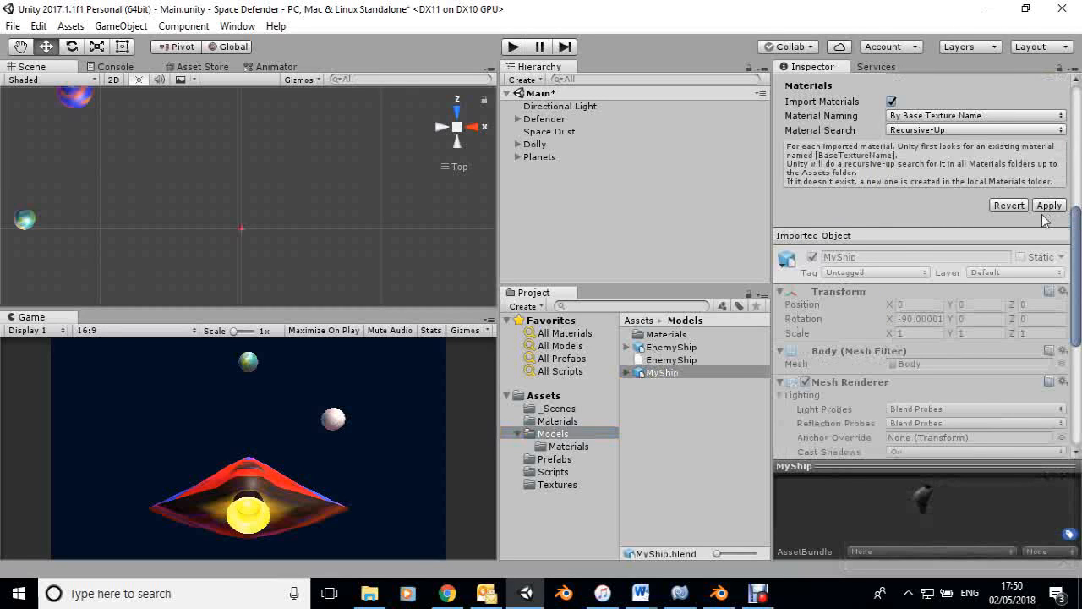
pyautogui.click(1046, 207)
# Turn off Convex on the Mesh Collider of the MyShip body inside the Defender.
pyautogui.click(546, 119)
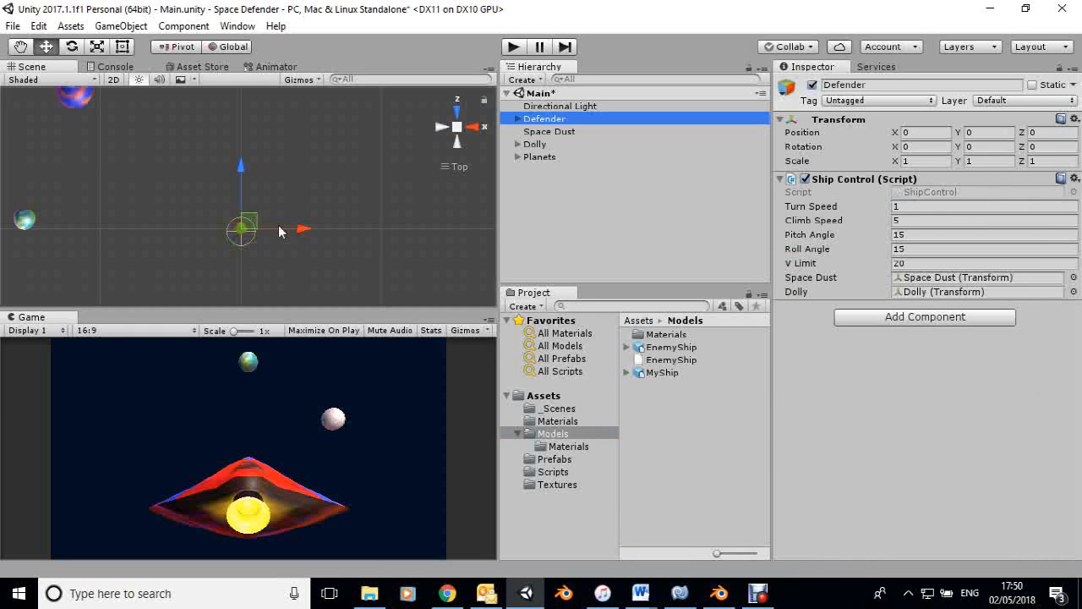
pyautogui.keyDown('alt'); pyautogui.moveTo(250, 247); pyautogui.dragTo(243, 233); pyautogui.keyUp('alt')
pyautogui.keyDown('alt'); pyautogui.scroll(6, 242, 232); pyautogui.keyUp('alt')
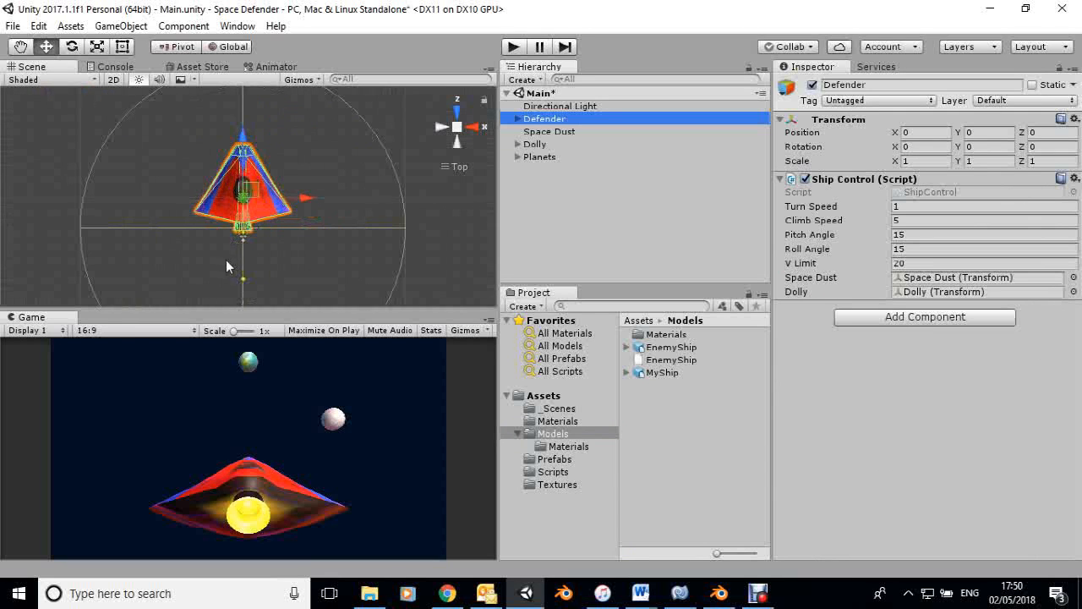
pyautogui.keyDown('alt'); pyautogui.moveTo(258, 267); pyautogui.dragTo(263, 302); pyautogui.keyUp('alt')
pyautogui.keyDown('alt'); pyautogui.moveTo(475, 74); pyautogui.dragTo(221, 119); pyautogui.keyUp('alt')
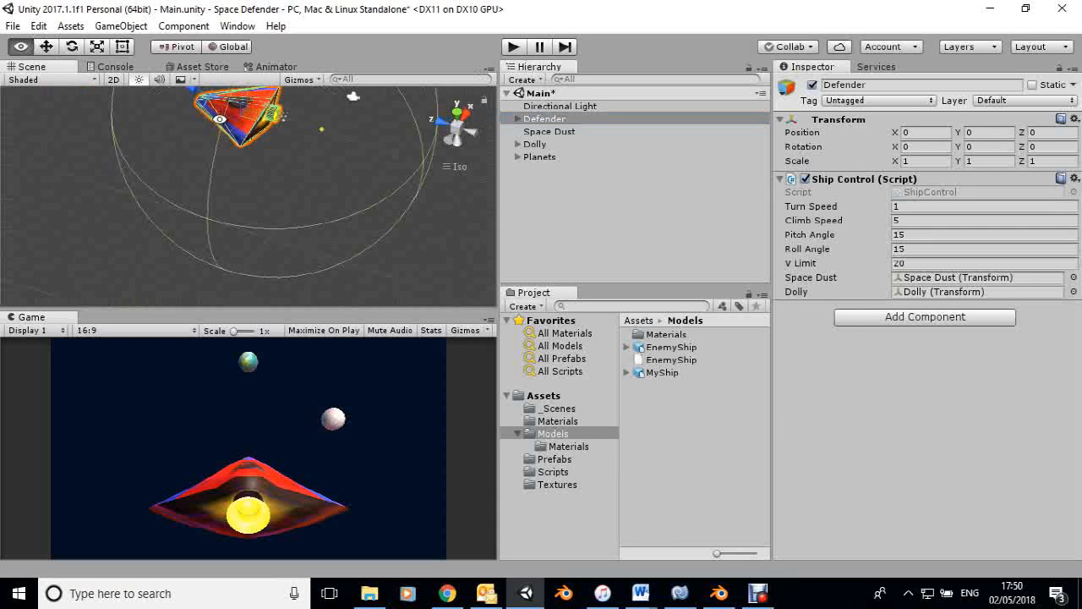
pyautogui.keyDown('alt'); pyautogui.moveTo(349, 154); pyautogui.dragTo(238, 101); pyautogui.keyUp('alt')
pyautogui.press('f')
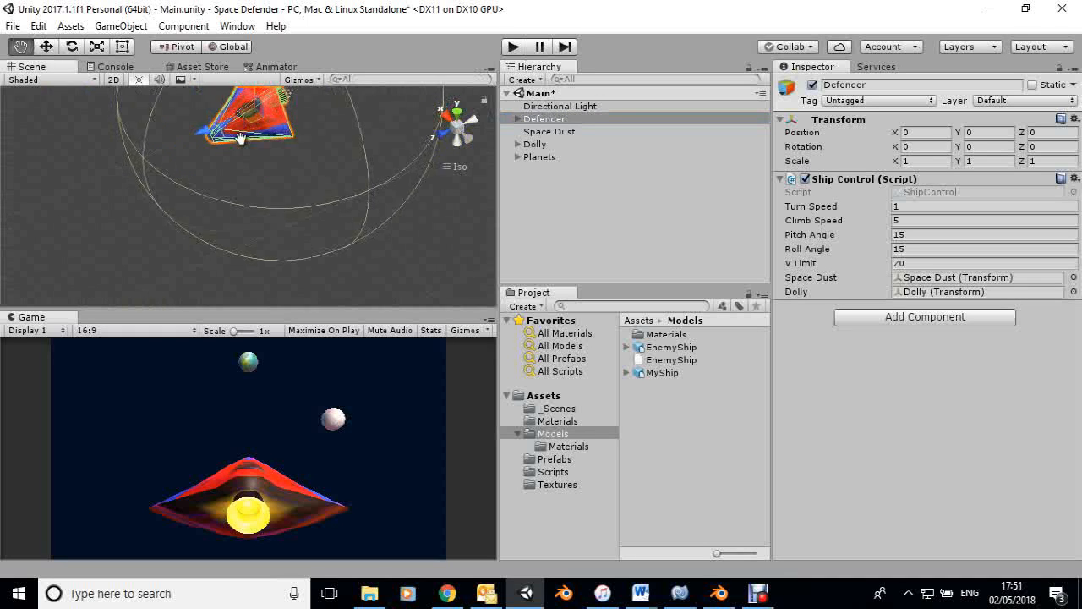
pyautogui.click(251, 219)
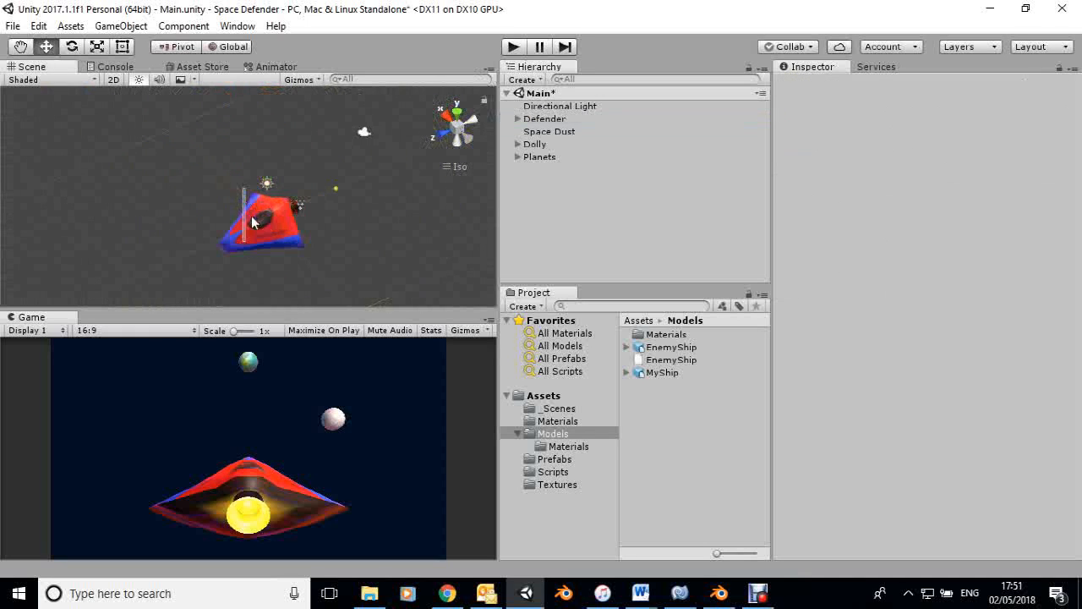
pyautogui.click(268, 228)
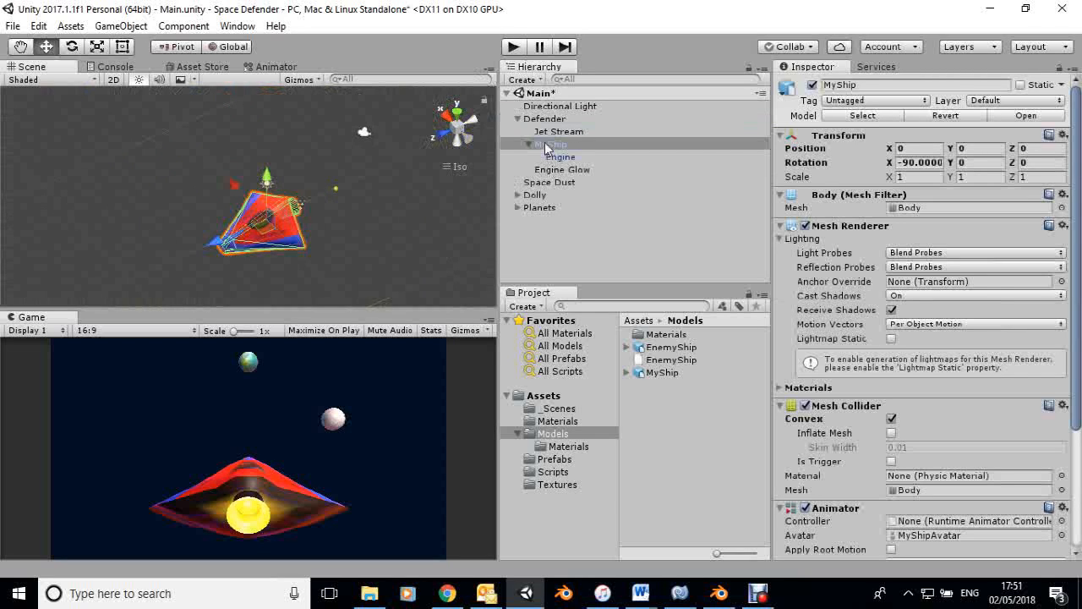
pyautogui.click(545, 145)
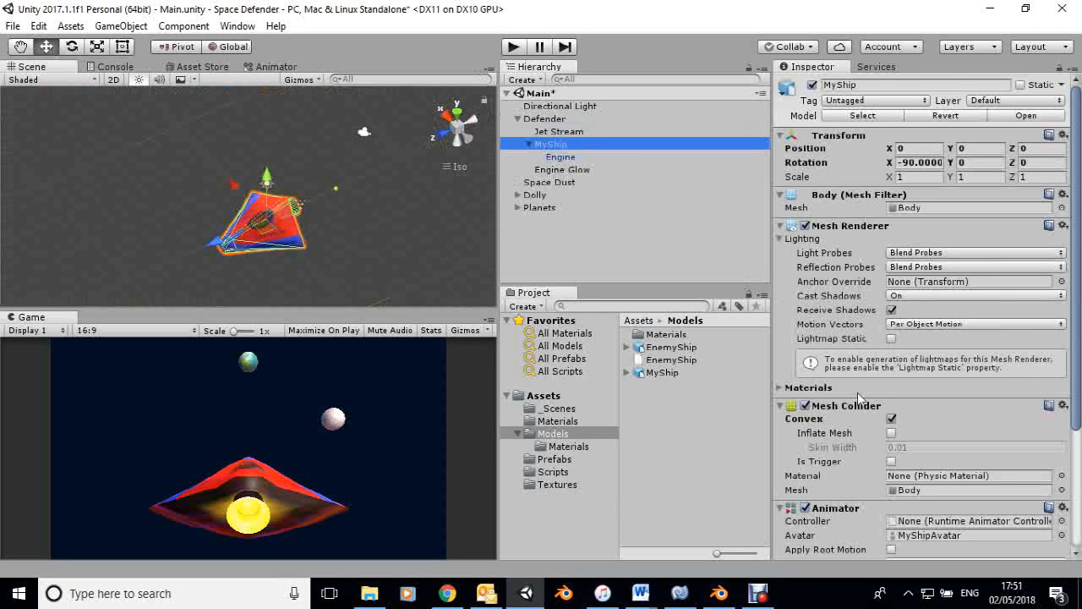
pyautogui.click(891, 418)
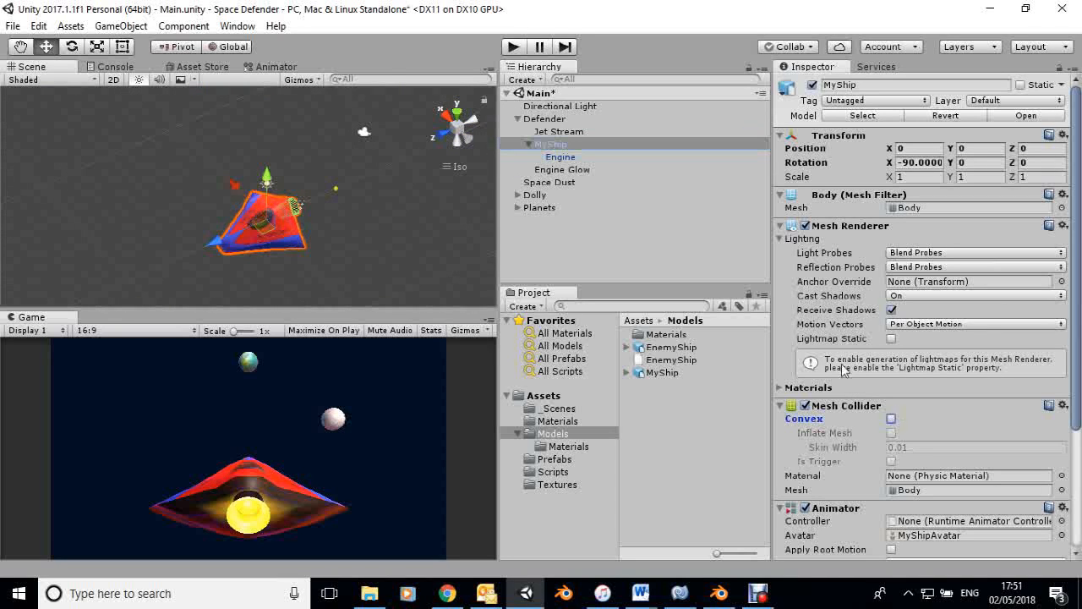
# Turn off Convex on the Engine's Mesh Collider, leaving the collider itself enabled.
pyautogui.click(561, 158)
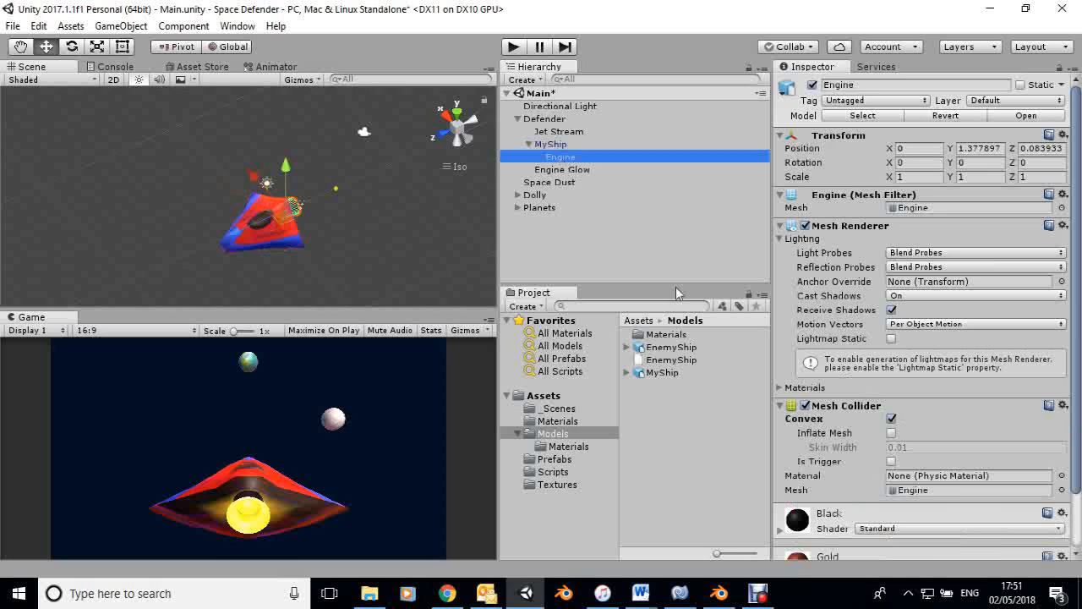
pyautogui.click(806, 406)
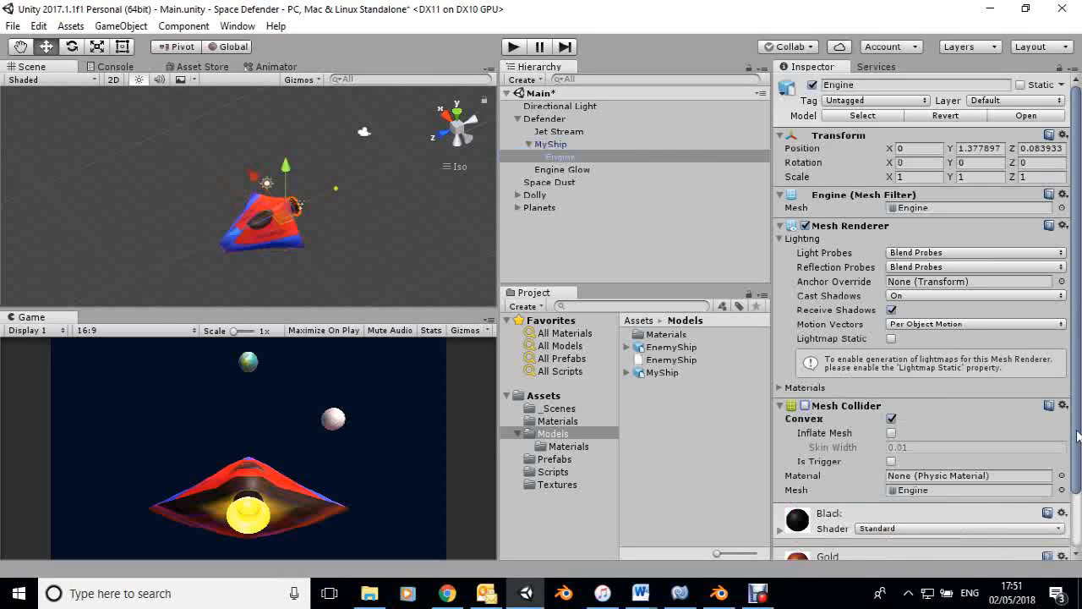
pyautogui.scroll(-1, 1075, 432)
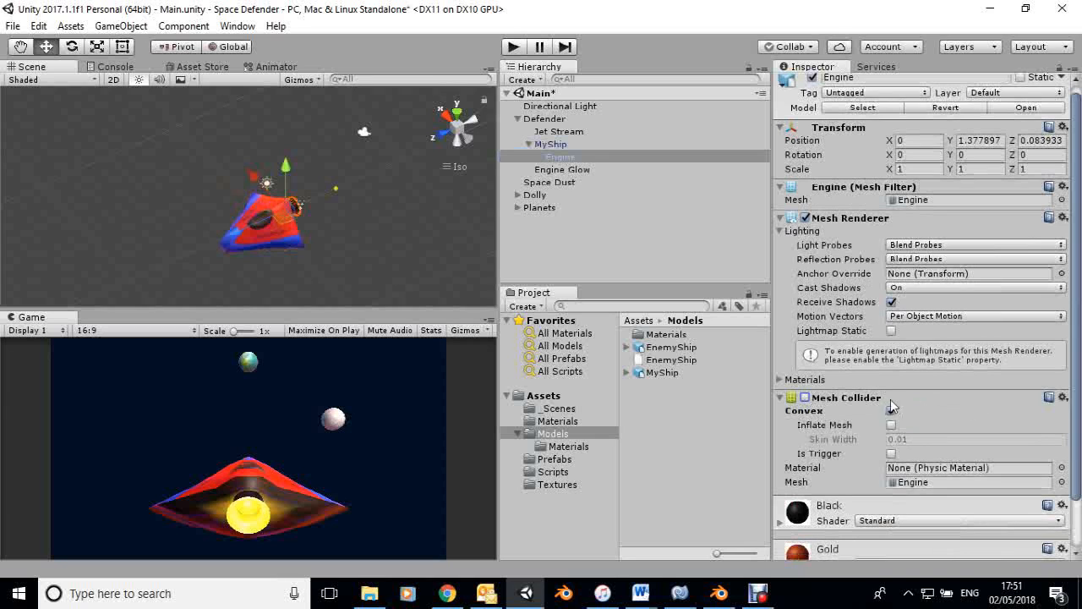
pyautogui.click(890, 410)
pyautogui.click(806, 398)
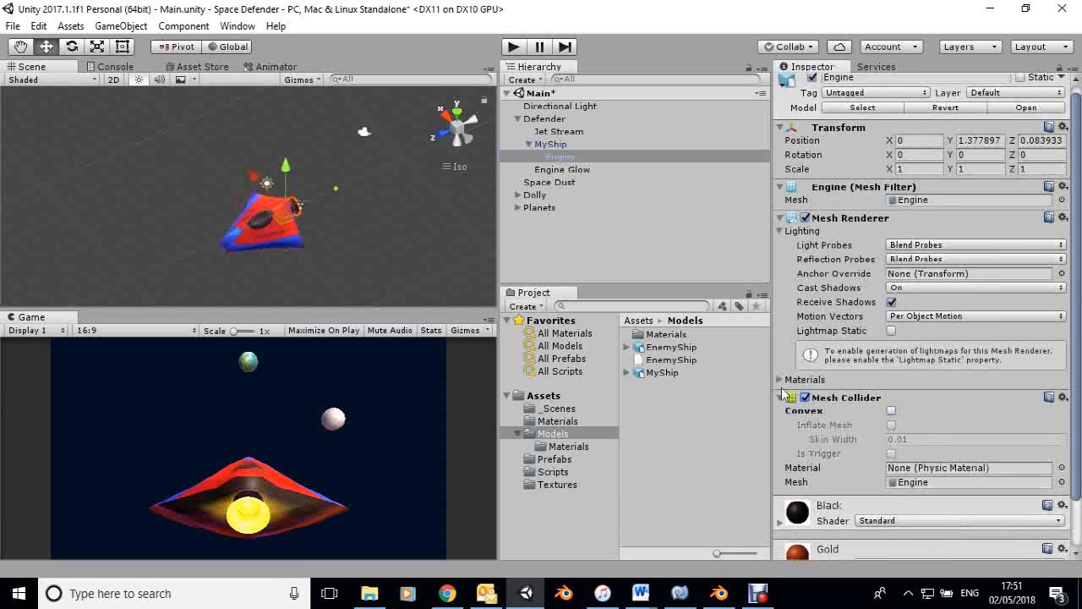
# Disable MyShip's Mesh Renderer to examine the wireframe of its Mesh Collider up close.
pyautogui.click(548, 146)
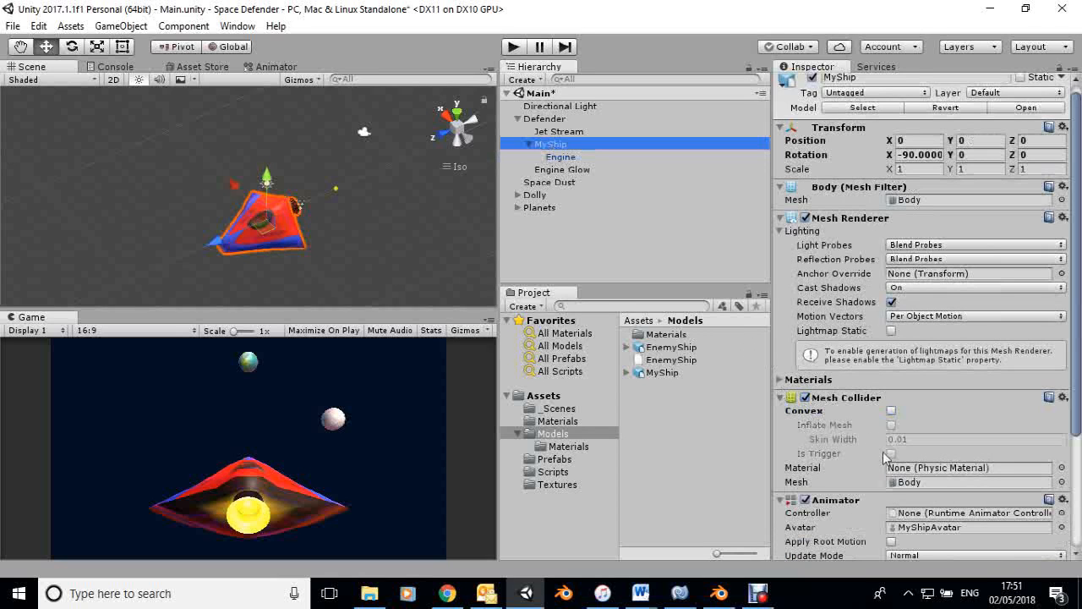
pyautogui.click(805, 217)
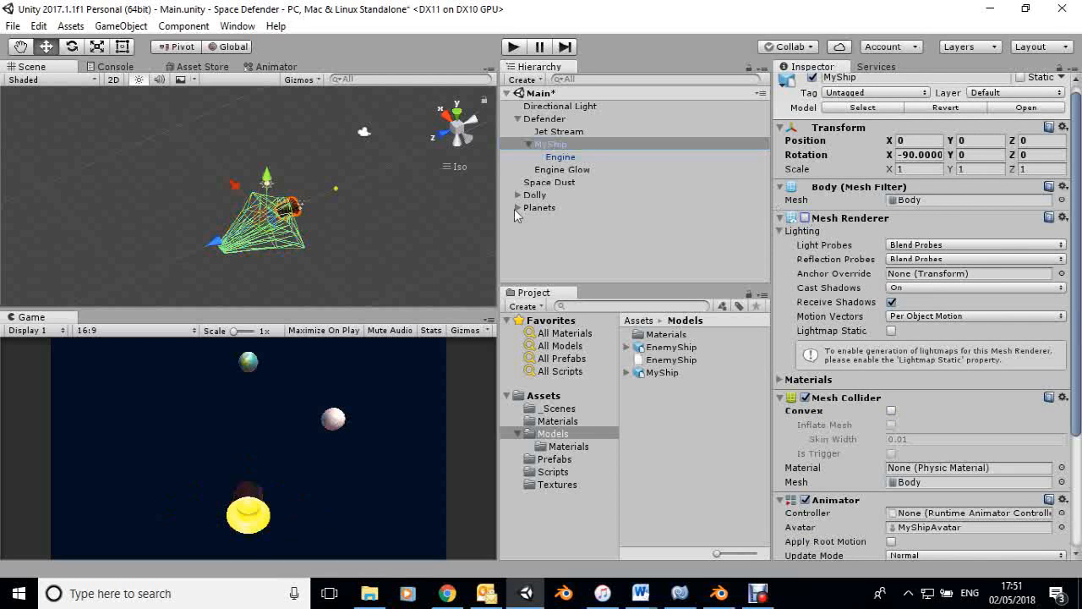
pyautogui.scroll(5, 275, 245)
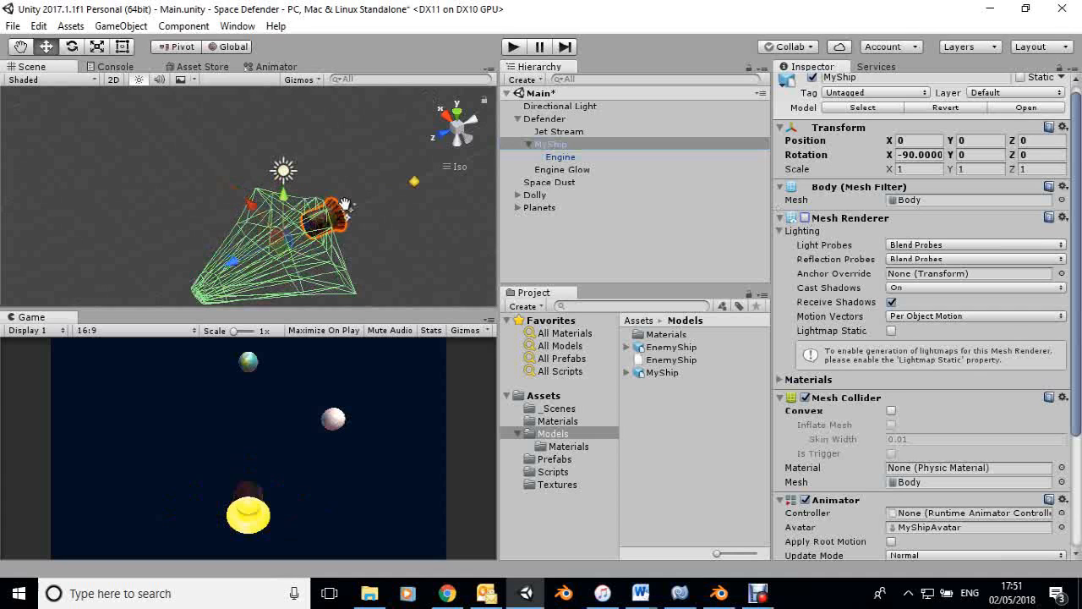
pyautogui.moveTo(340, 253); pyautogui.dragTo(335, 237, button='middle')
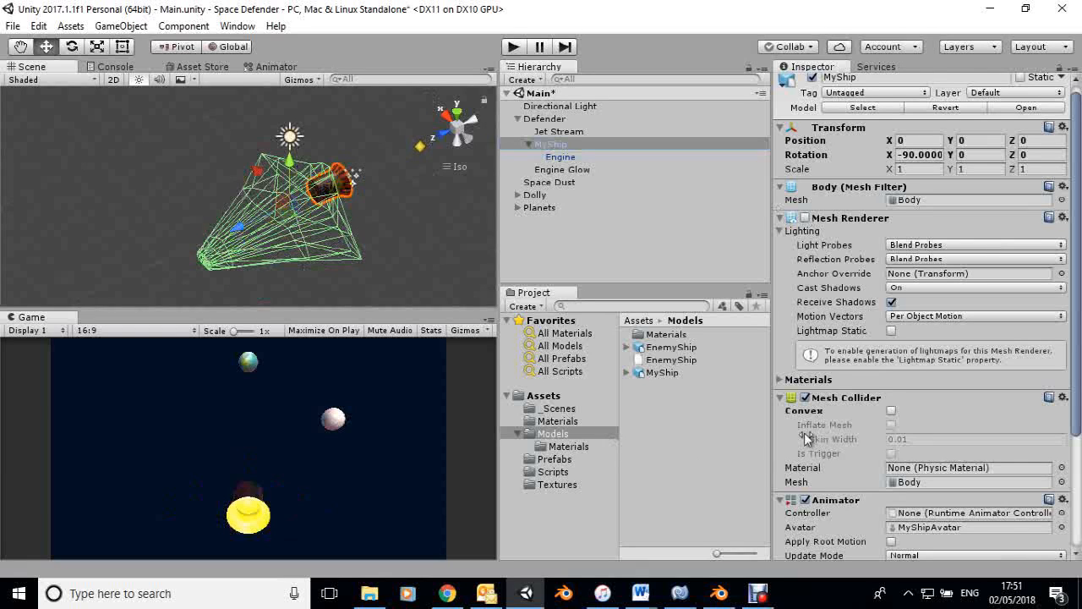
# Turn Convex back on for the MyShip and Engine Mesh Colliders, and re-enable MyShip's Mesh Renderer.
pyautogui.click(891, 411)
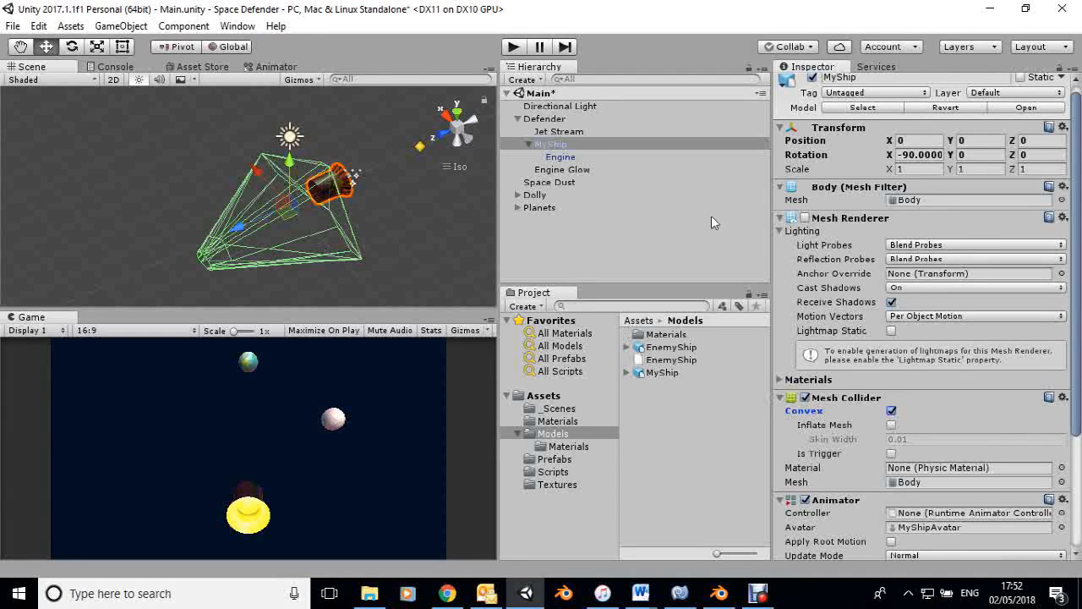
pyautogui.click(561, 159)
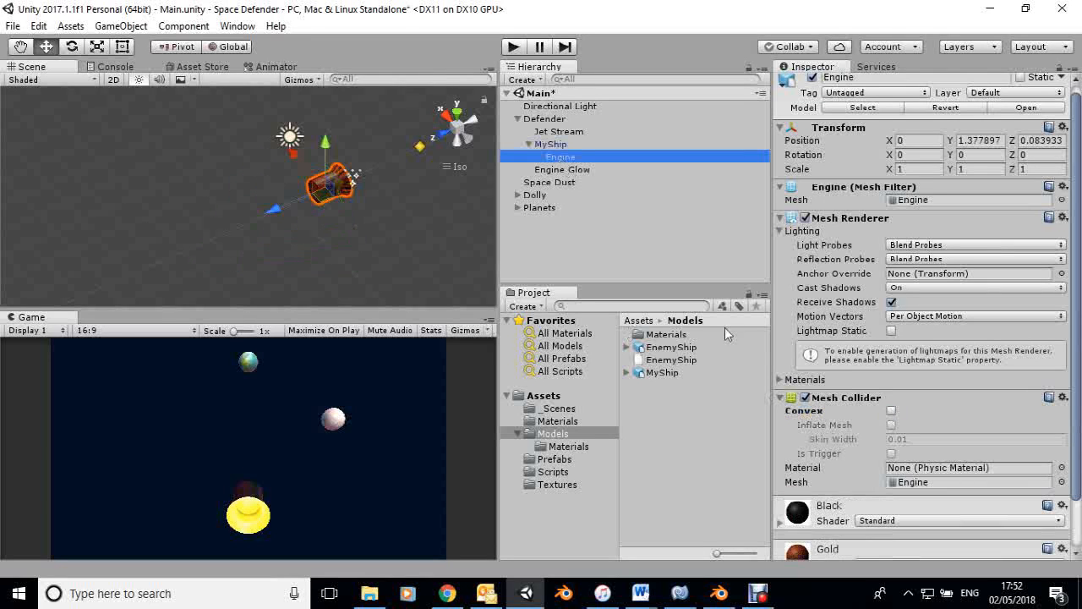
pyautogui.click(891, 412)
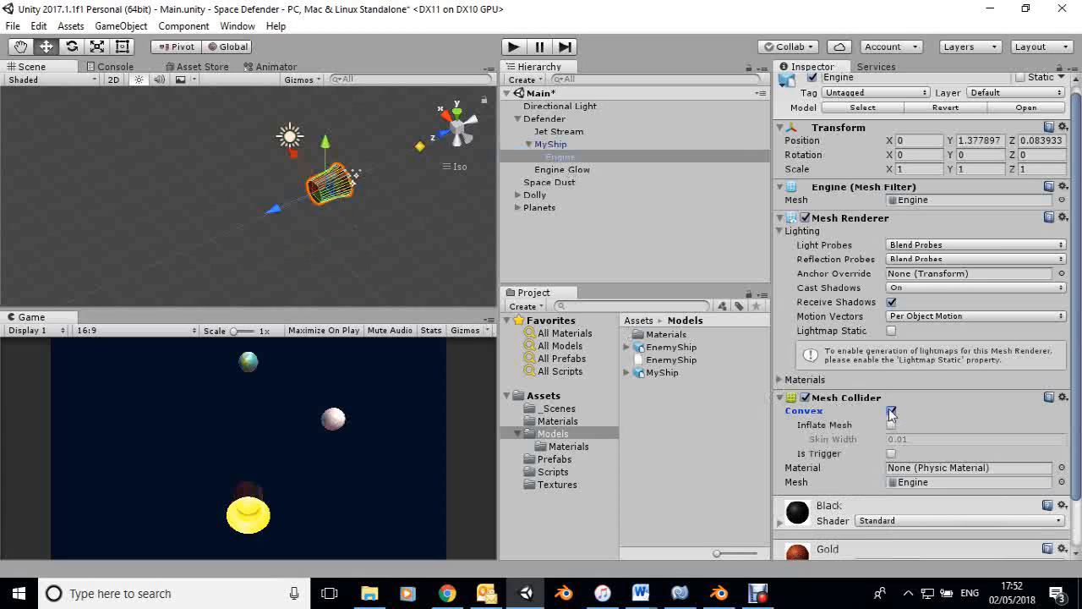
pyautogui.click(550, 144)
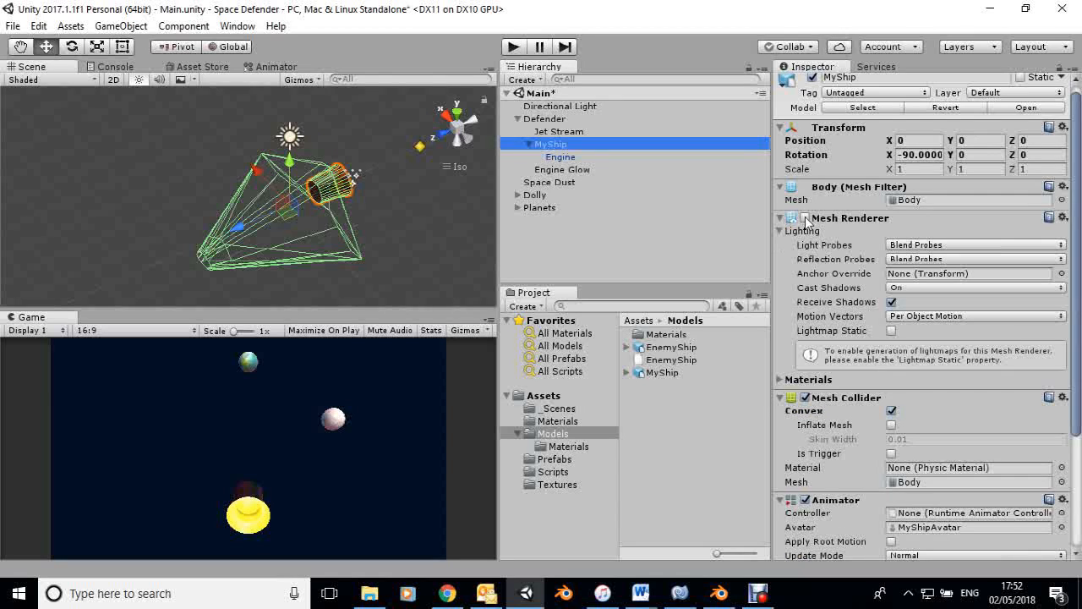
pyautogui.click(804, 218)
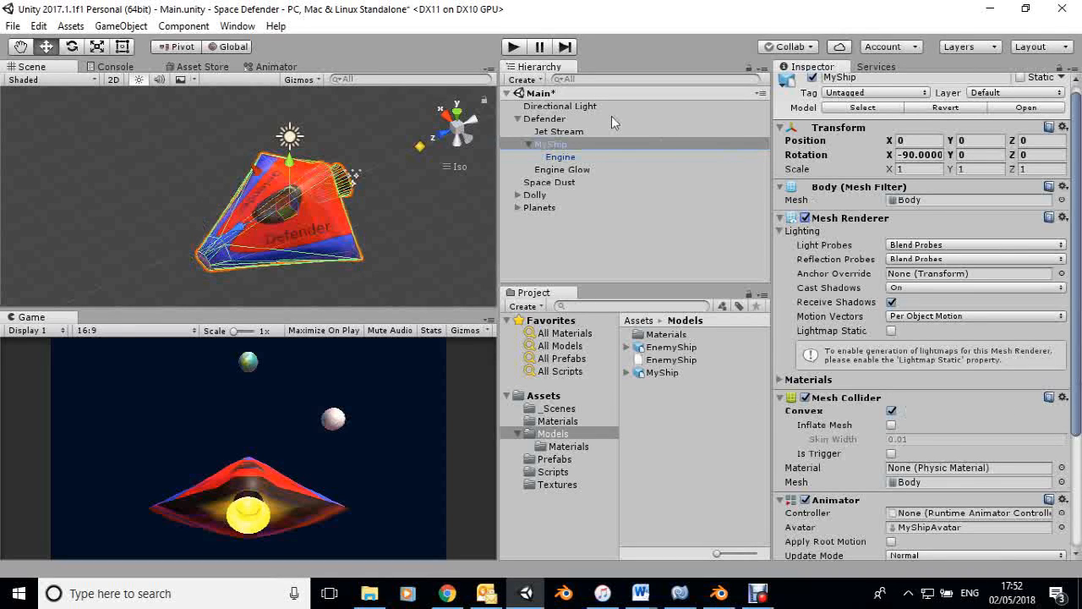
# Add a Rigidbody to the Defender with Use Gravity turned off and the mass set to 500.
pyautogui.click(545, 120)
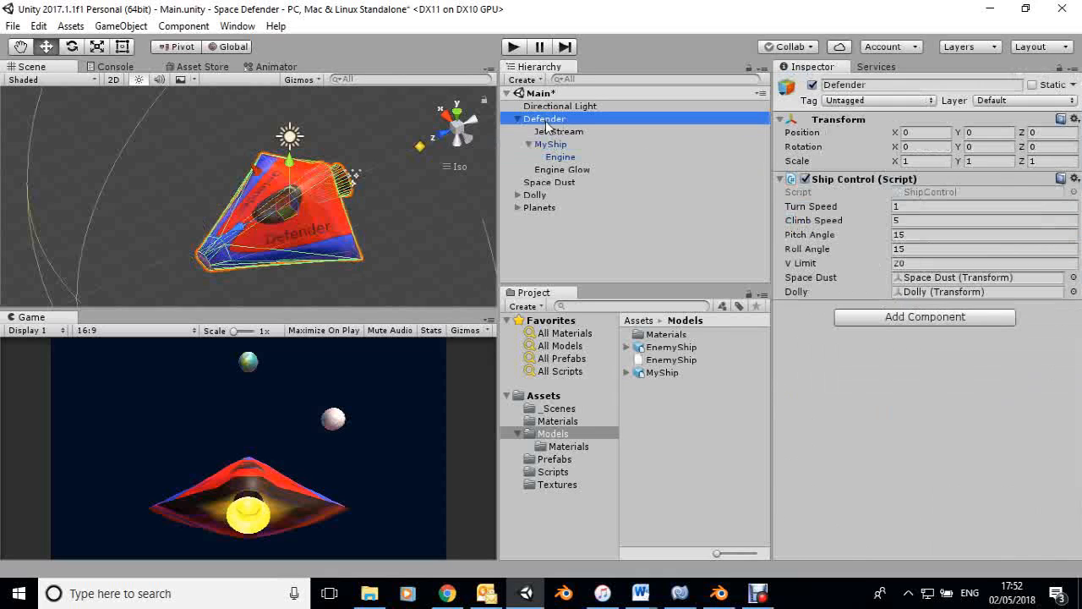
pyautogui.click(902, 317)
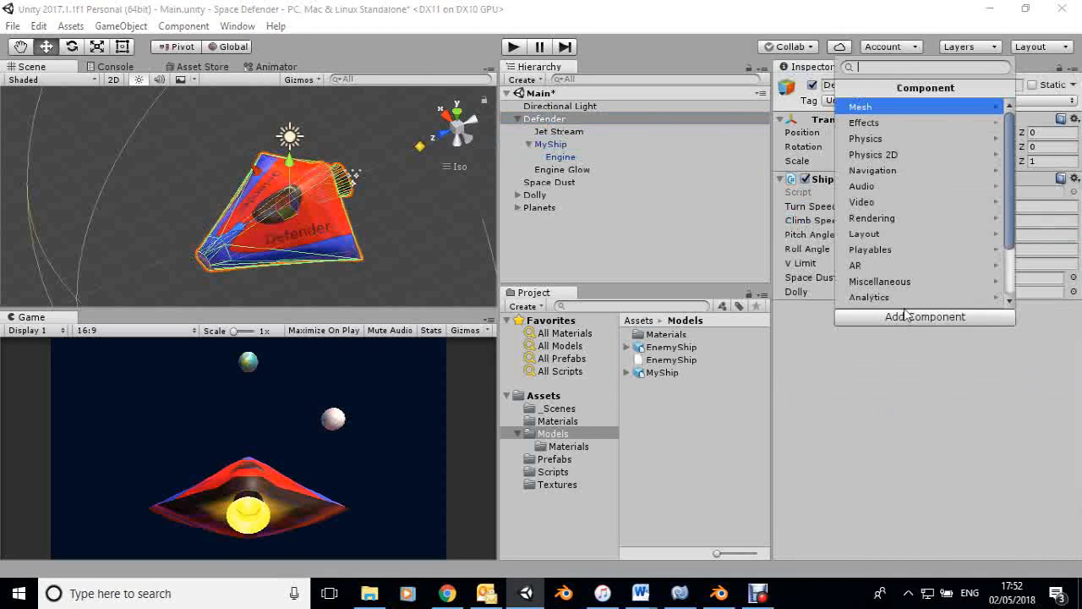
pyautogui.click(885, 139)
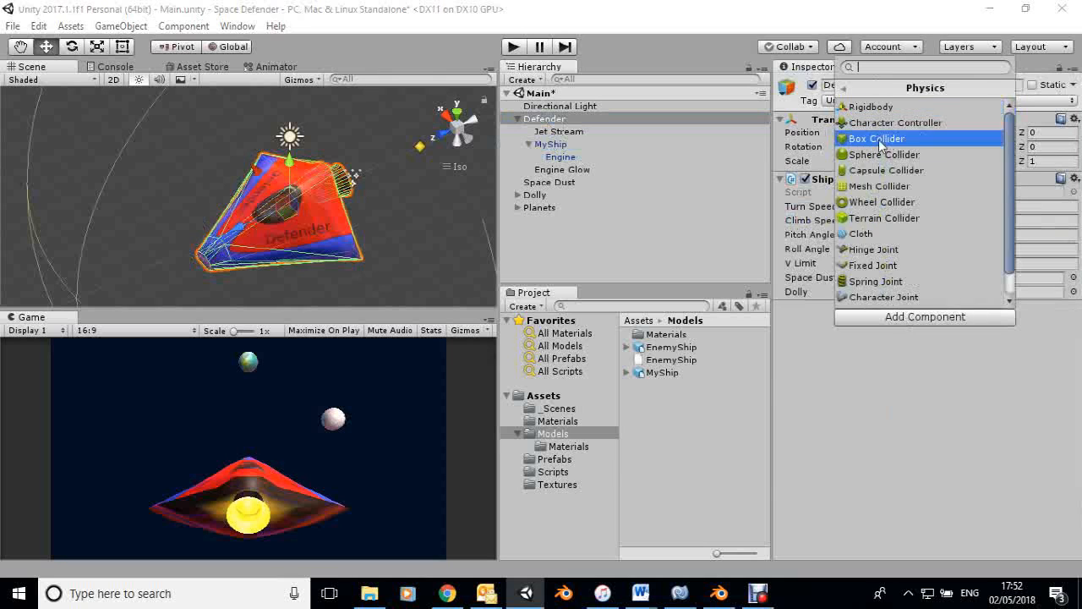
pyautogui.click(871, 106)
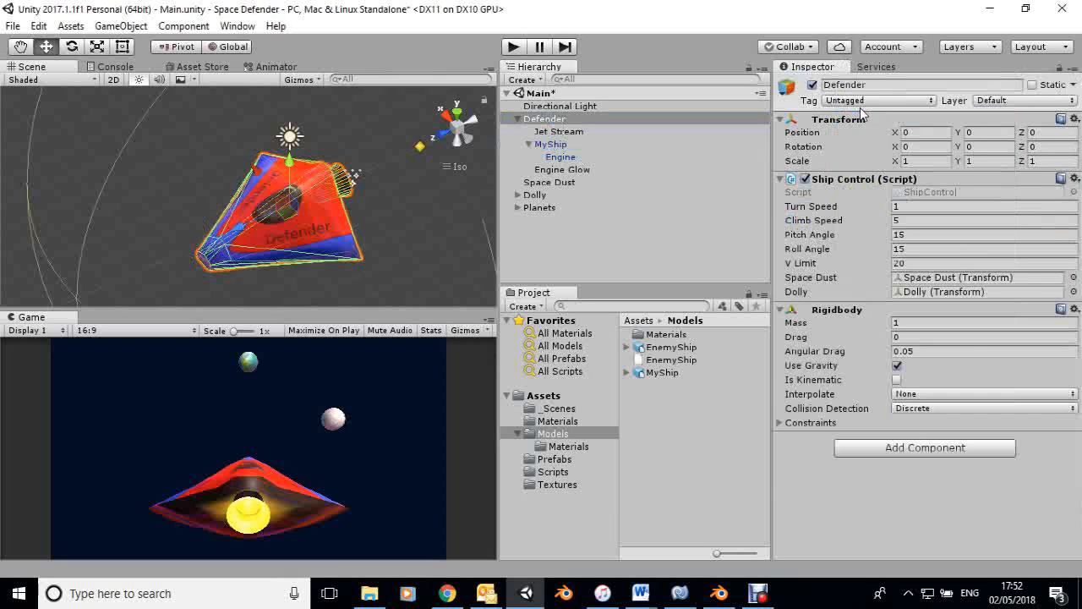
pyautogui.click(896, 366)
pyautogui.click(907, 323)
pyautogui.write('500')
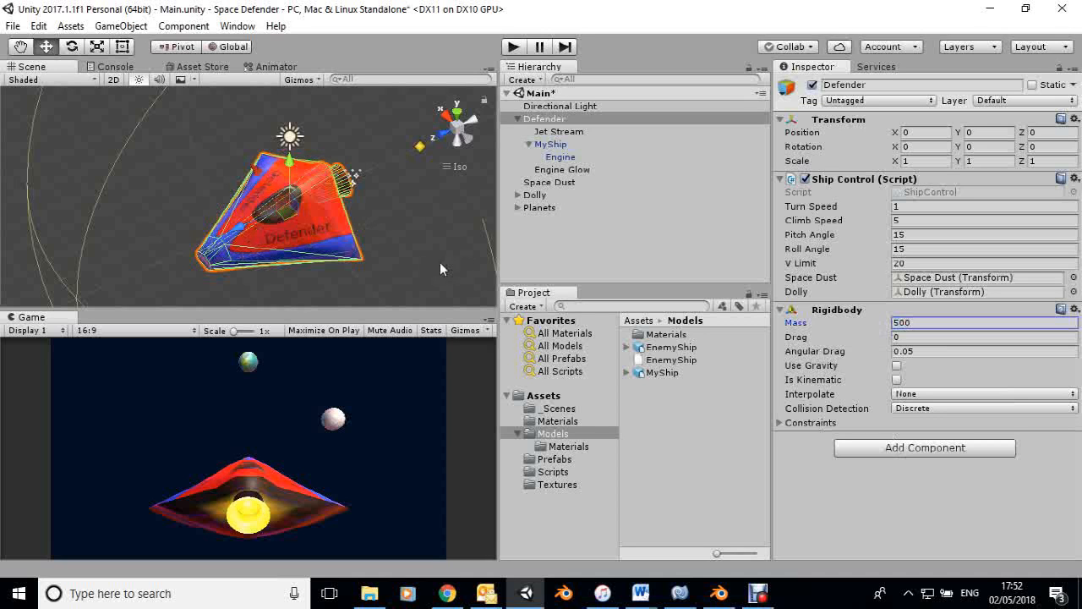
# Create an empty top-level game object named Enemy and reset its Transform to the origin.
pyautogui.scroll(-6, 412, 230)
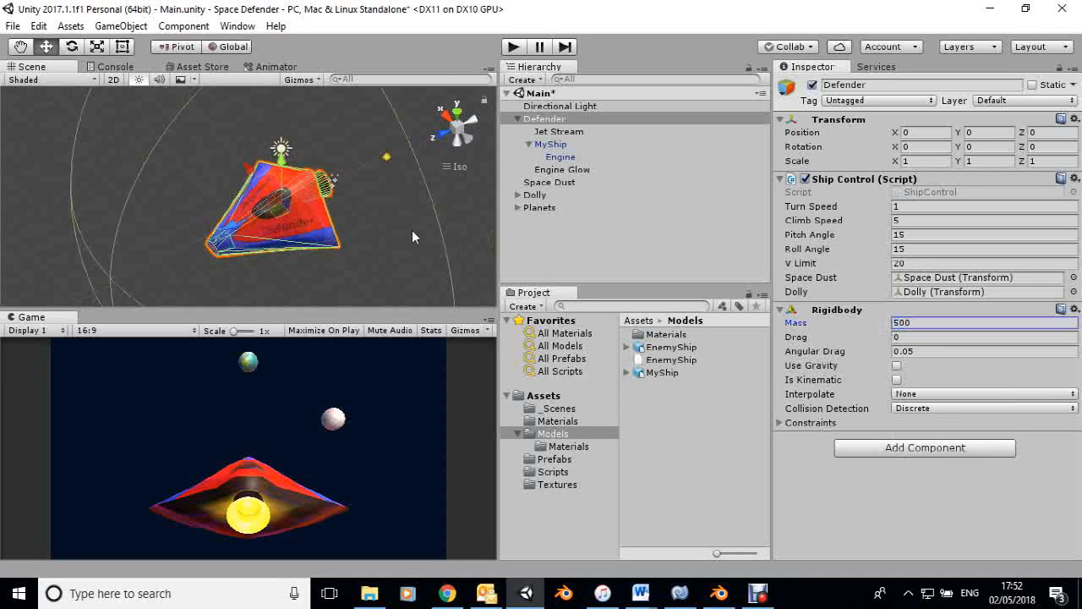
pyautogui.scroll(-4, 412, 230)
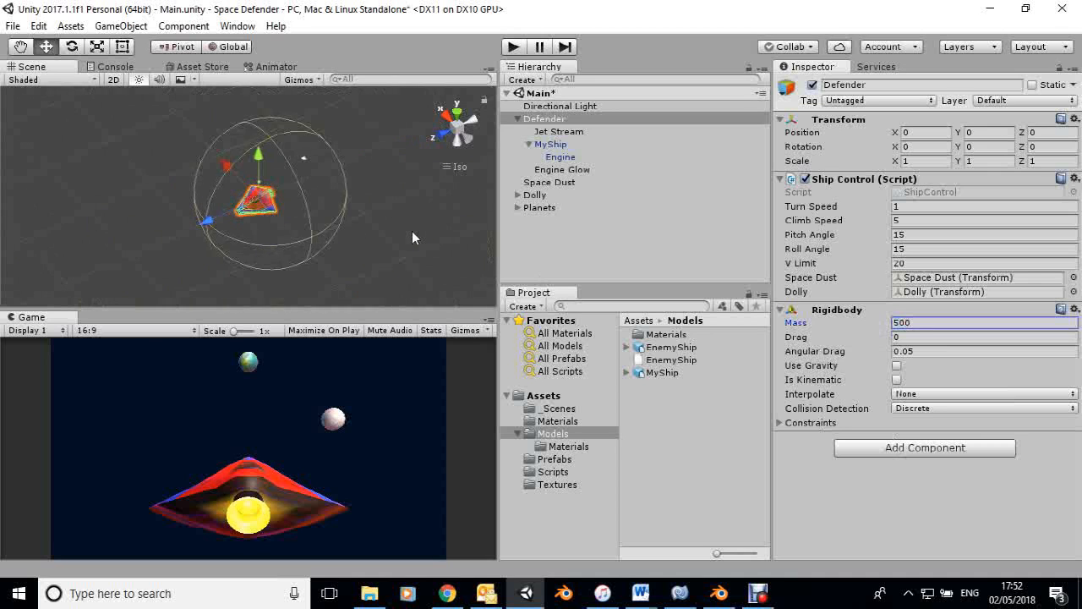
pyautogui.click(534, 226)
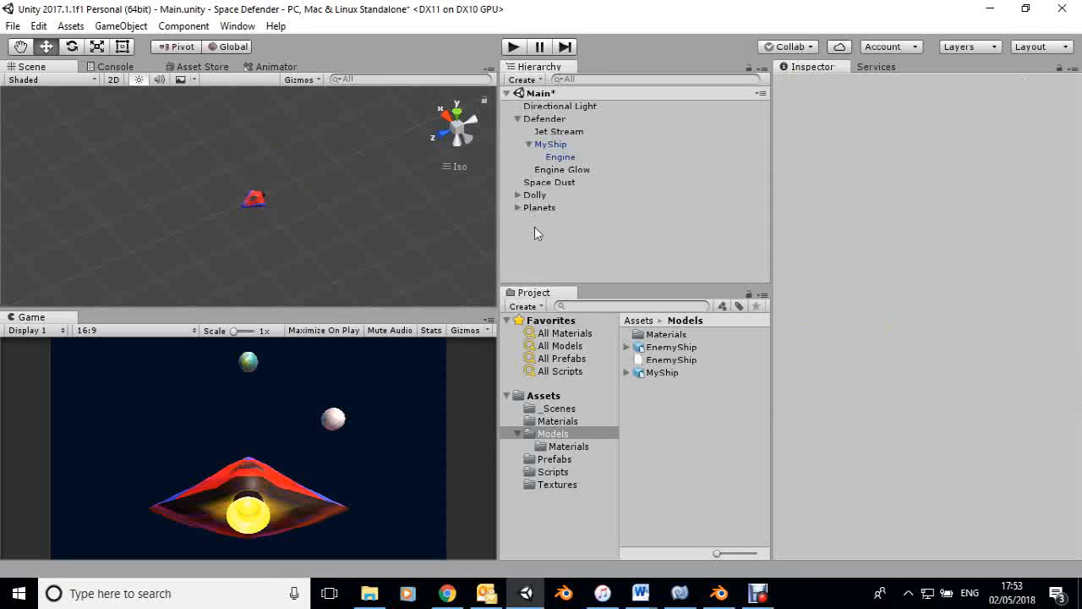
pyautogui.click(523, 80)
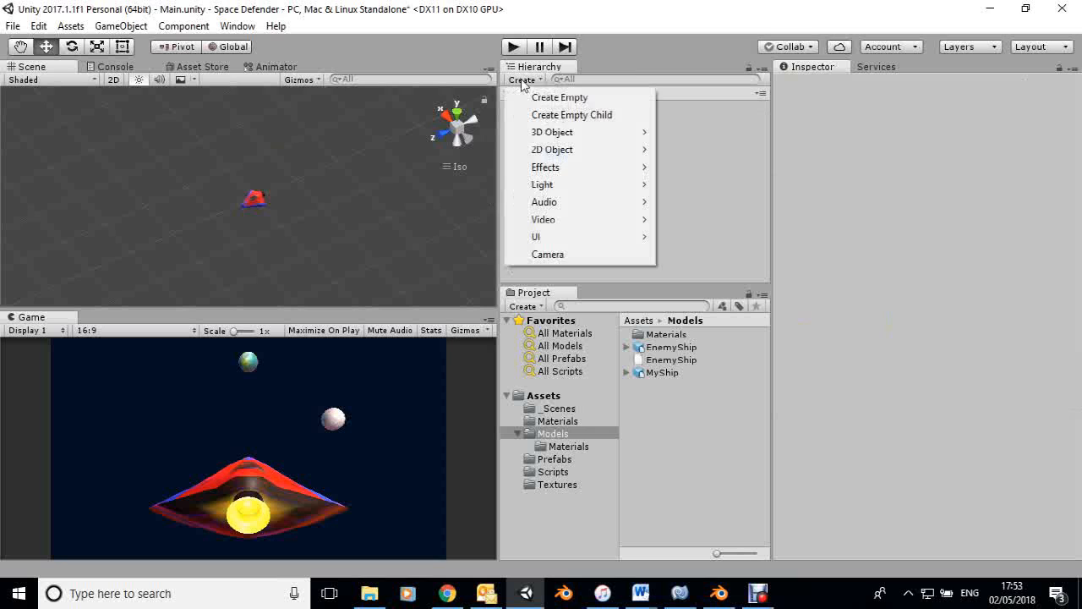
pyautogui.click(541, 97)
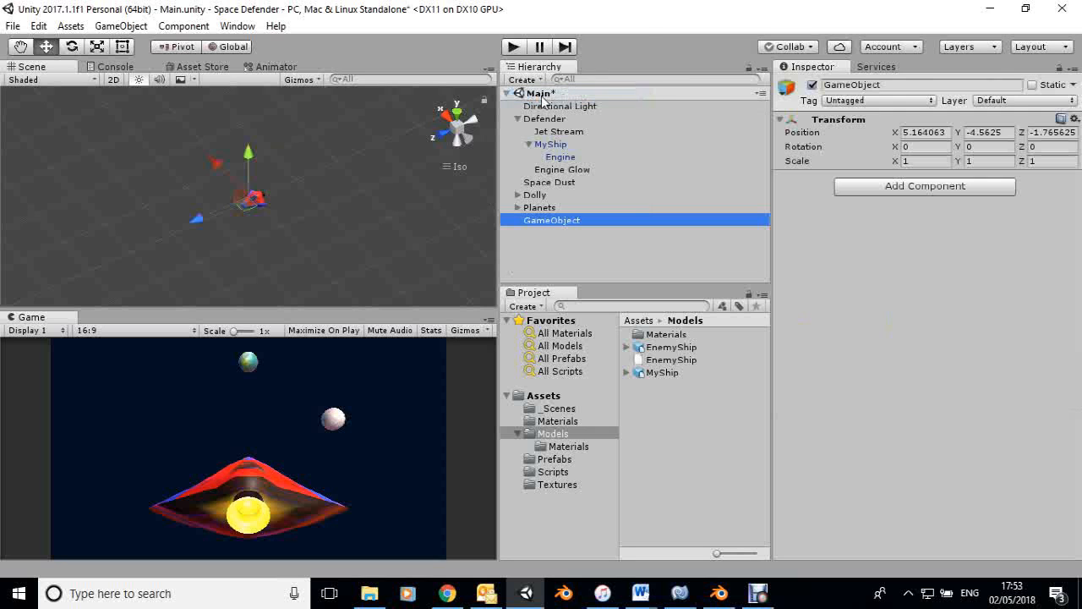
pyautogui.click(566, 227)
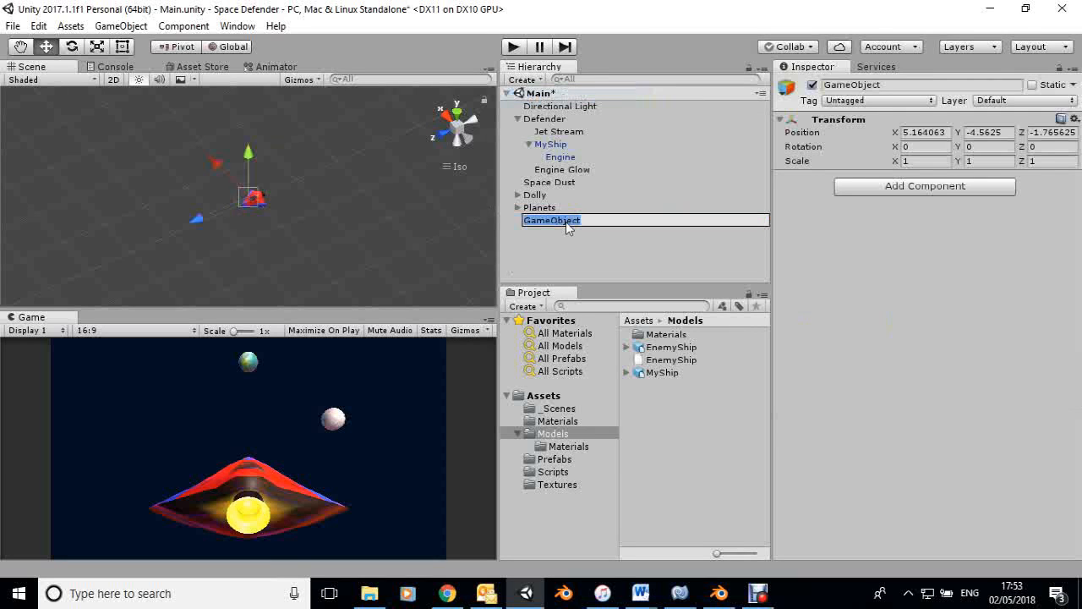
pyautogui.write('E')
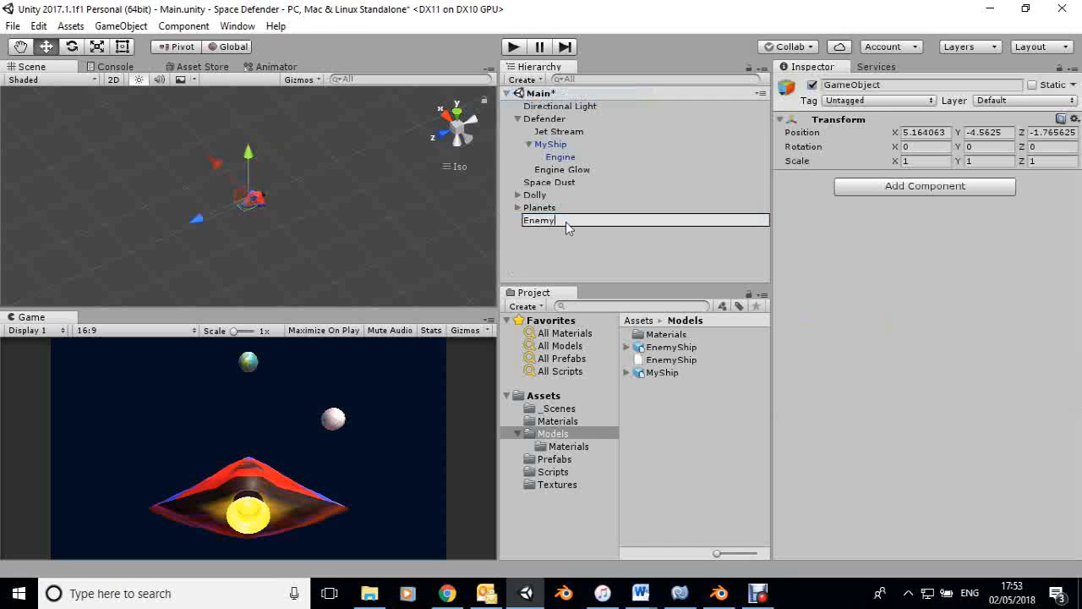
pyautogui.write('nemy')
pyautogui.press('Return')
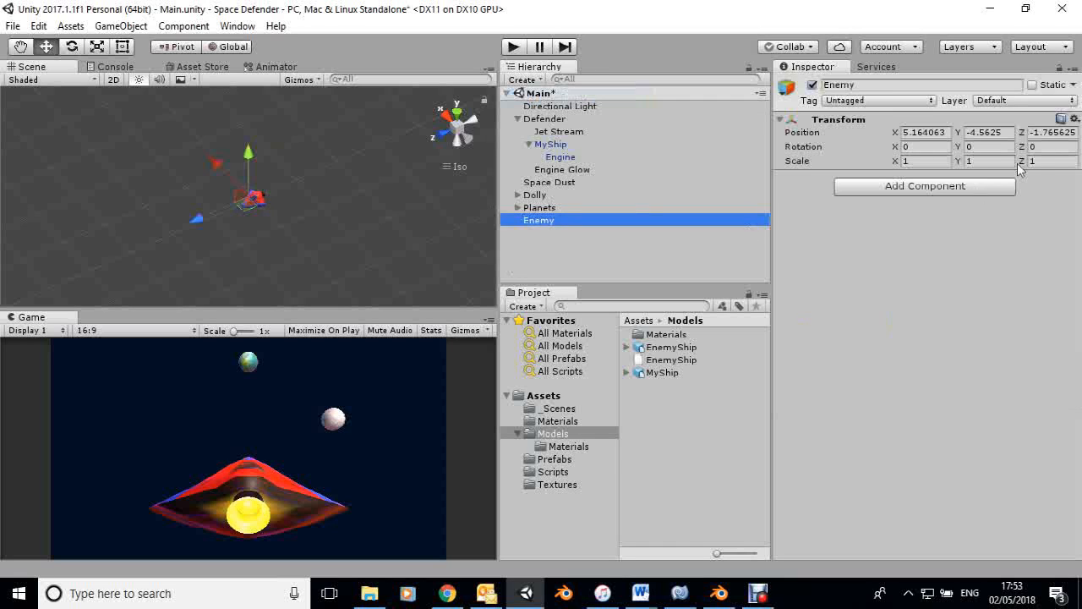
pyautogui.click(1074, 119)
pyautogui.click(970, 140)
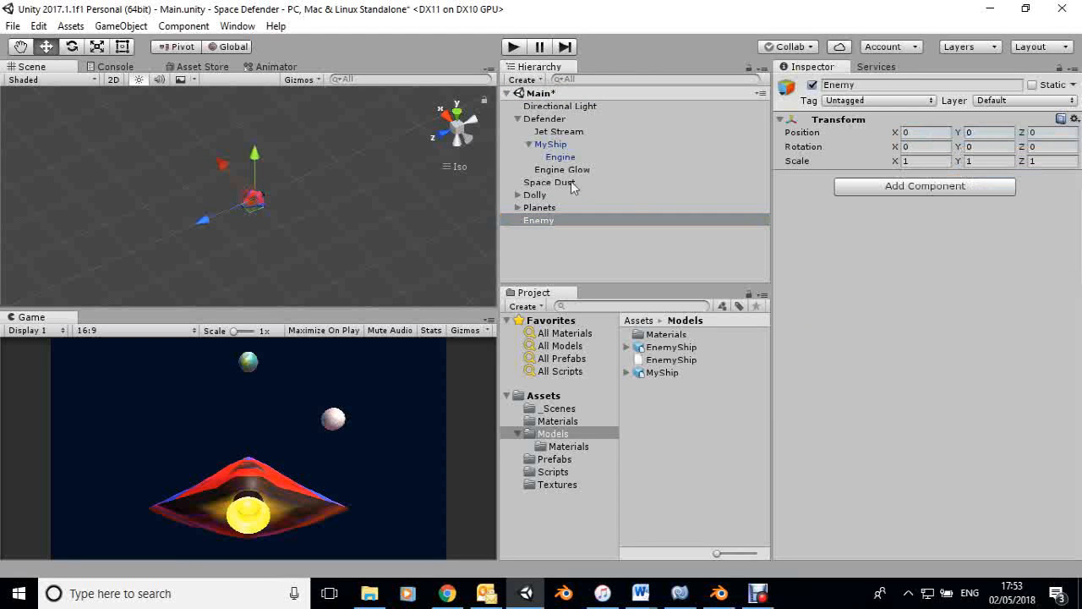
# Deactivate the Defender and add the EnemyShip model to the scene as a child of Enemy.
pyautogui.click(541, 119)
pyautogui.click(811, 85)
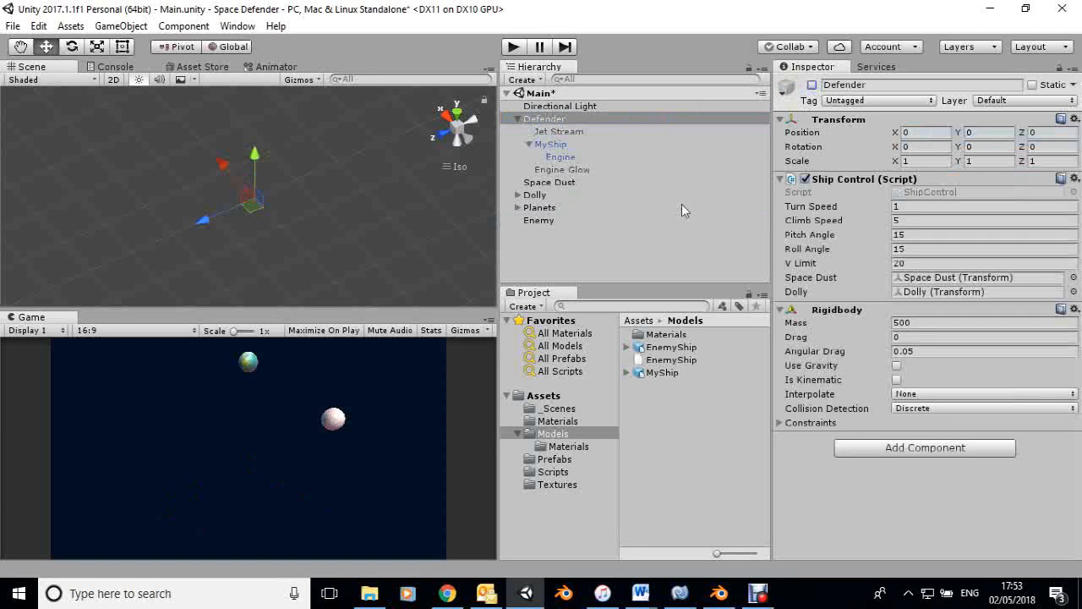
pyautogui.click(540, 223)
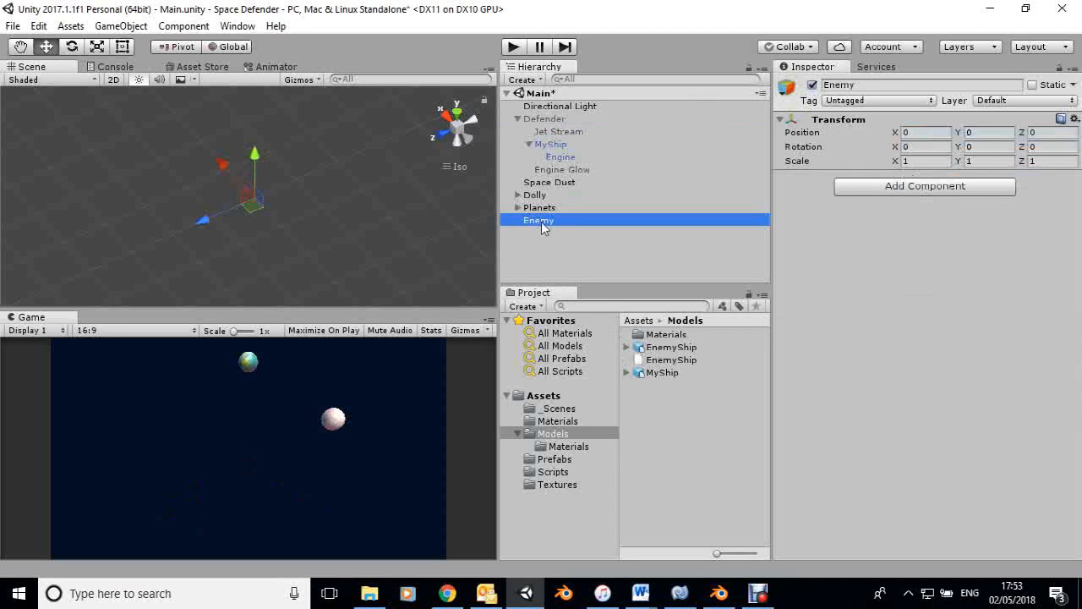
pyautogui.moveTo(647, 350); pyautogui.dragTo(542, 226)
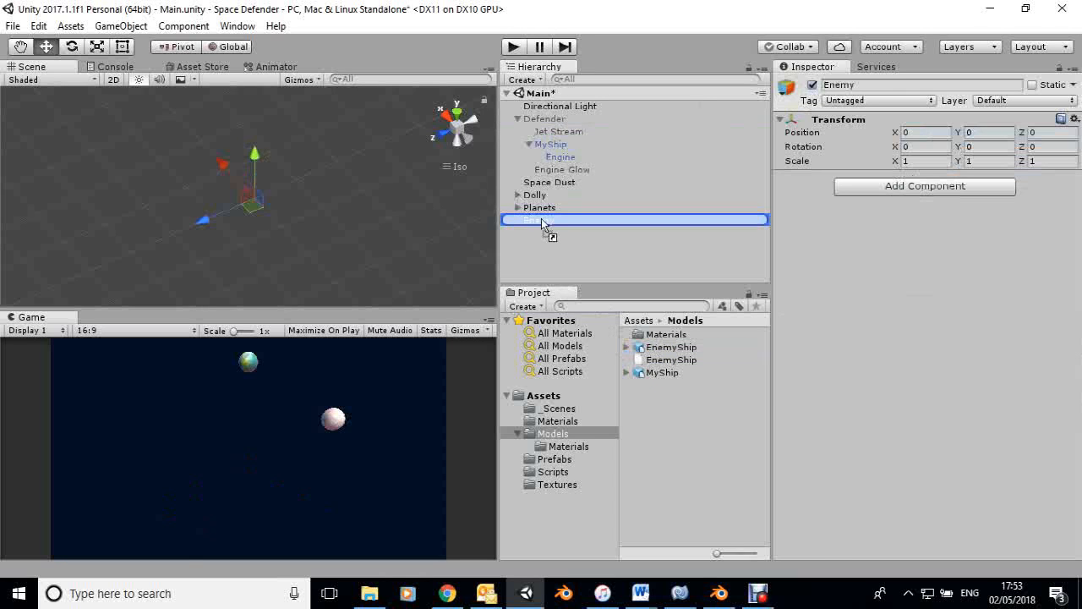
pyautogui.moveTo(542, 220); pyautogui.dragTo(541, 221)
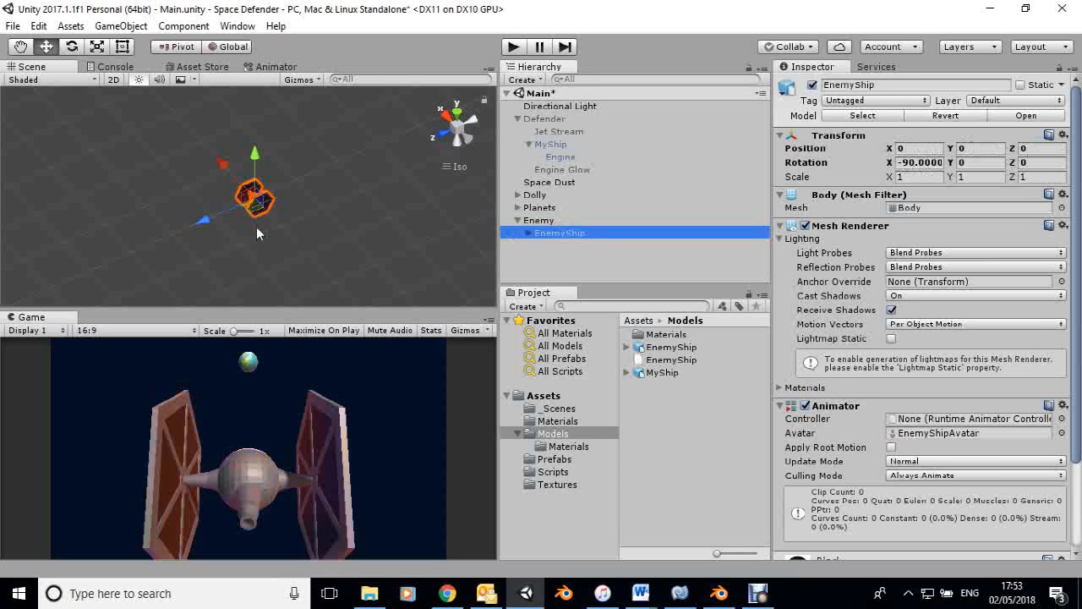
pyautogui.scroll(3, 245, 211)
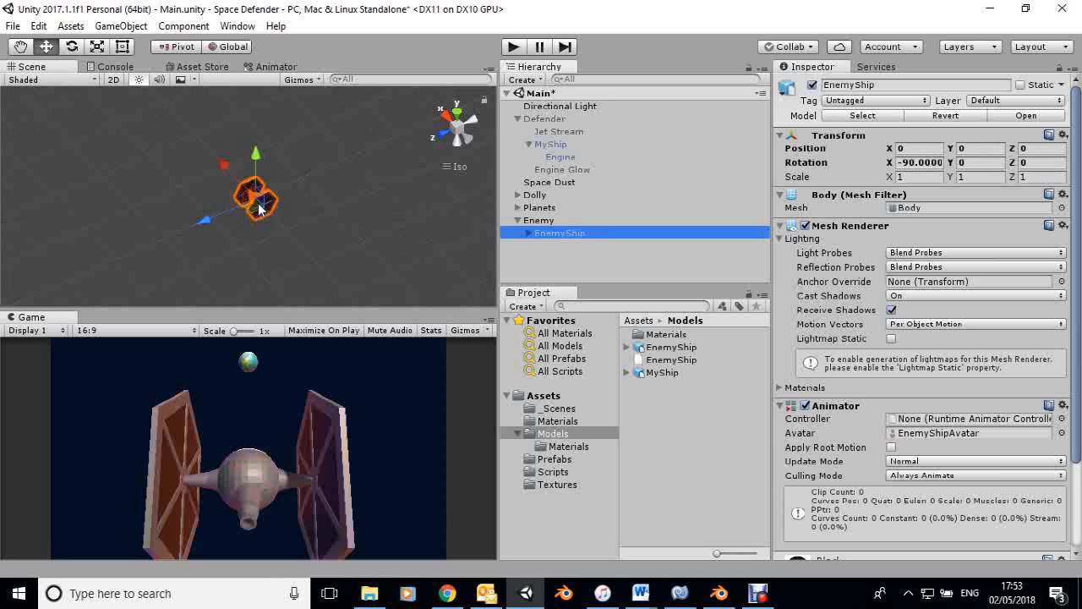
pyautogui.scroll(5, 246, 212)
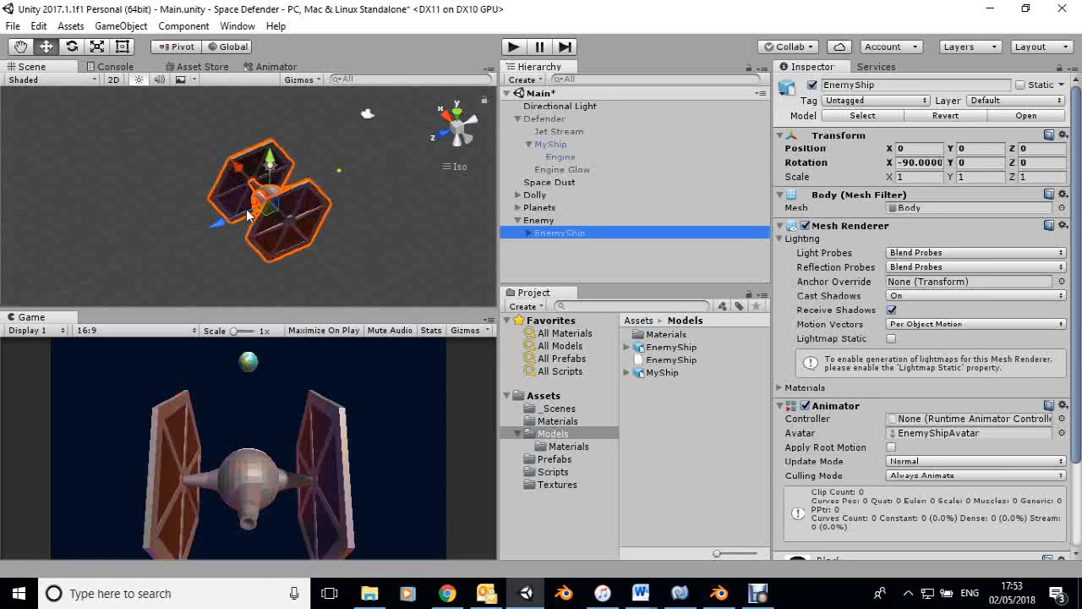
pyautogui.moveTo(284, 251); pyautogui.dragTo(313, 222, button='middle')
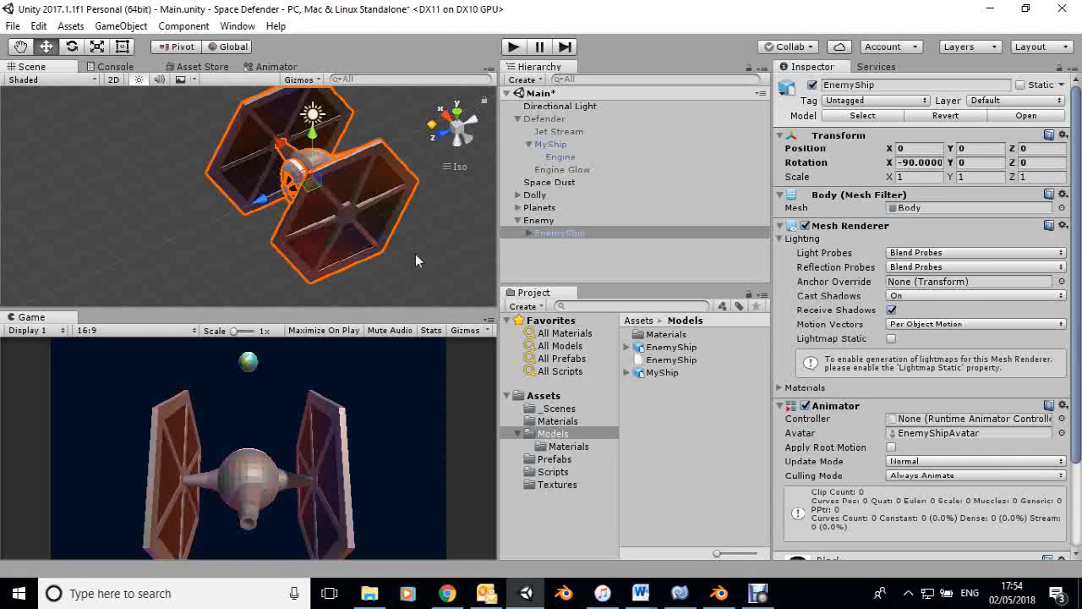
# Add a Rigidbody to Enemy with Use Gravity turned off and the mass set to 500.
pyautogui.click(535, 219)
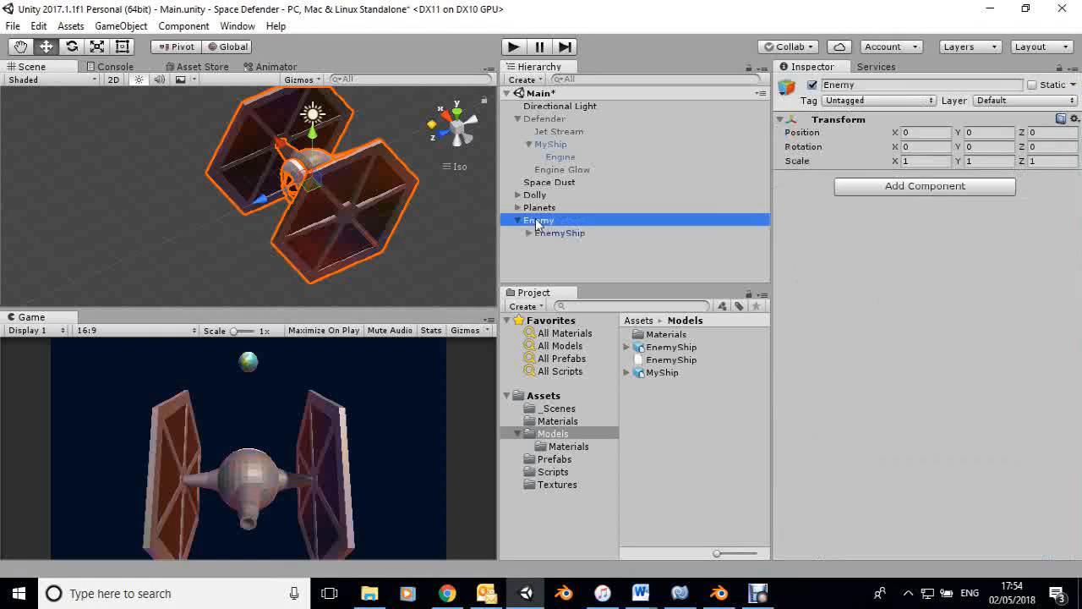
pyautogui.click(924, 187)
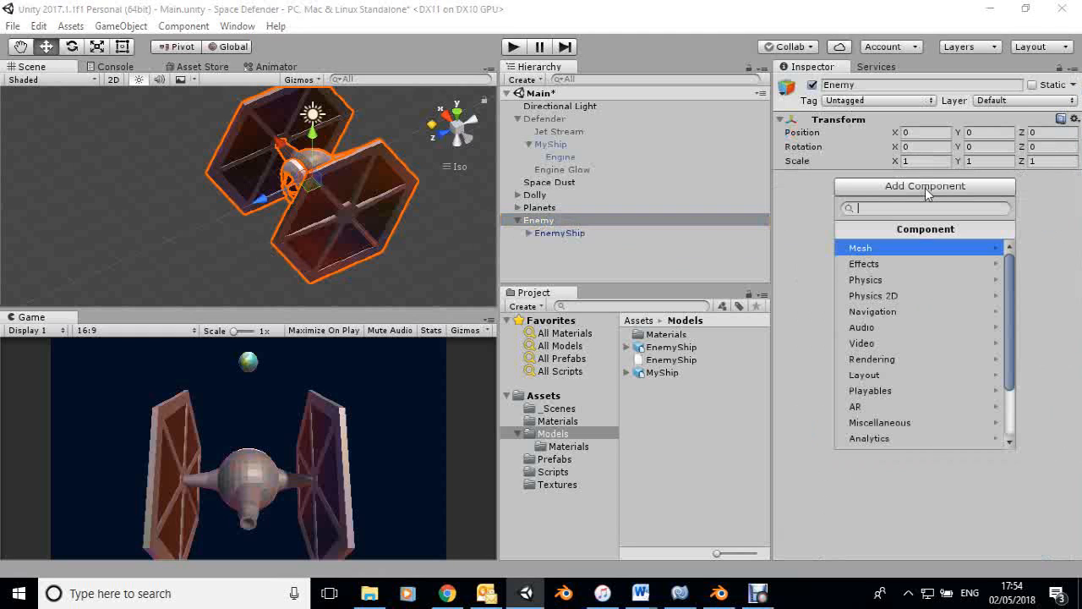
pyautogui.click(885, 279)
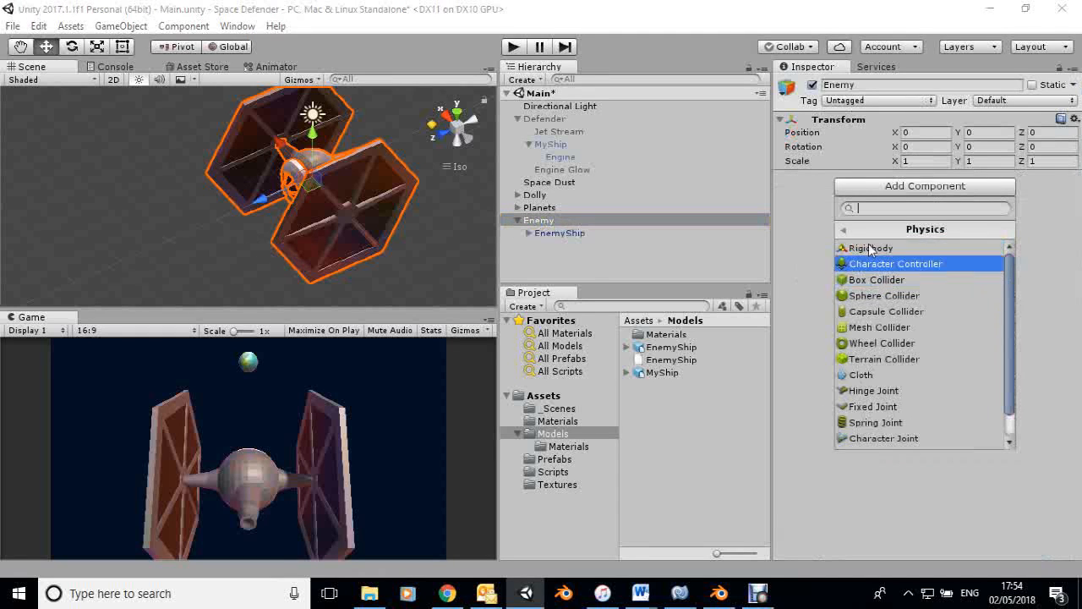
pyautogui.click(868, 249)
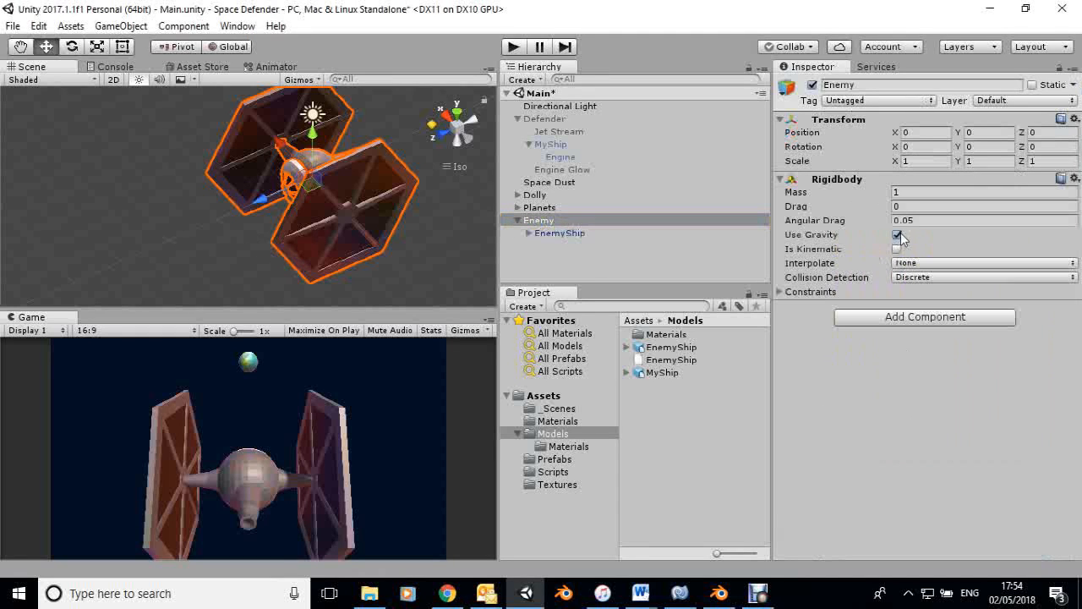
pyautogui.click(897, 236)
pyautogui.click(896, 191)
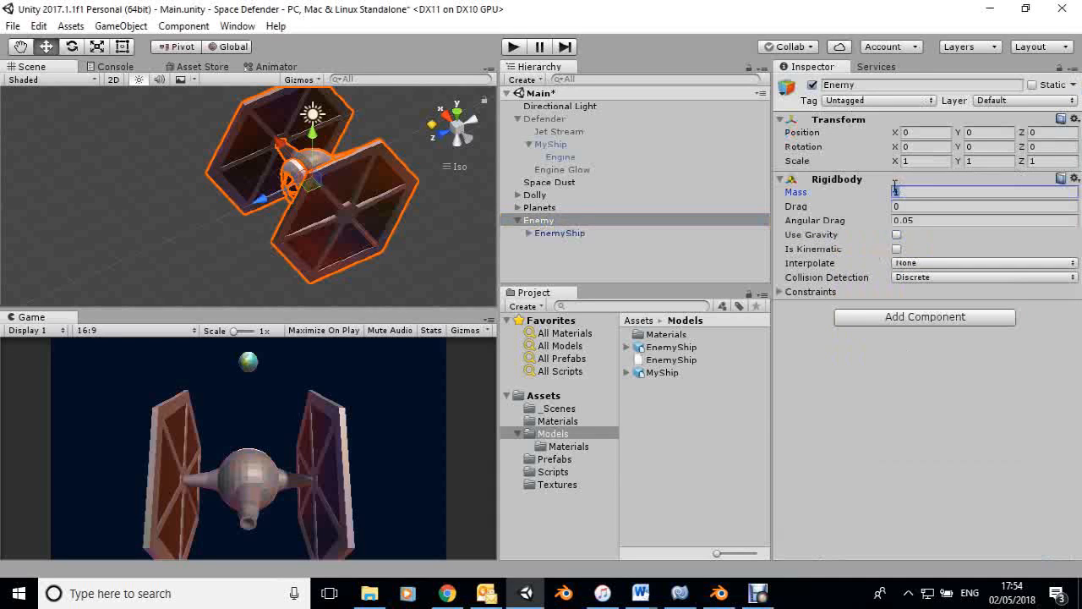
pyautogui.write('500')
# Add a Sphere Collider to Enemy and enlarge it around the ship's round body to a radius of about 1.06.
pyautogui.click(893, 317)
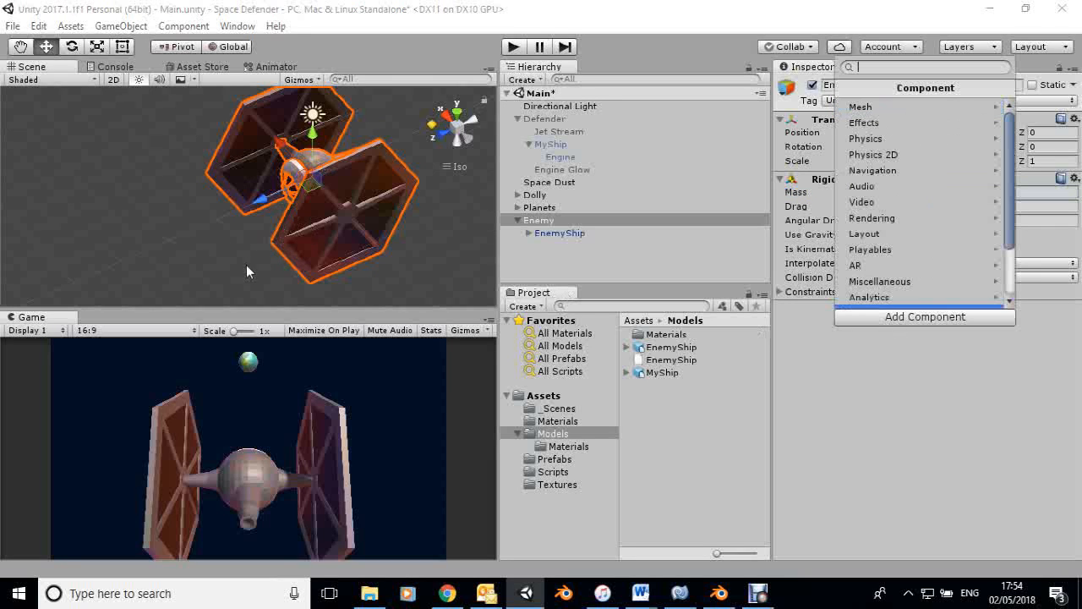
pyautogui.press('Escape')
pyautogui.keyDown('alt'); pyautogui.moveTo(243, 250); pyautogui.dragTo(364, 172); pyautogui.keyUp('alt')
pyautogui.moveTo(390, 202); pyautogui.dragTo(394, 366, button='middle')
pyautogui.moveTo(342, 273); pyautogui.dragTo(339, 234, button='middle')
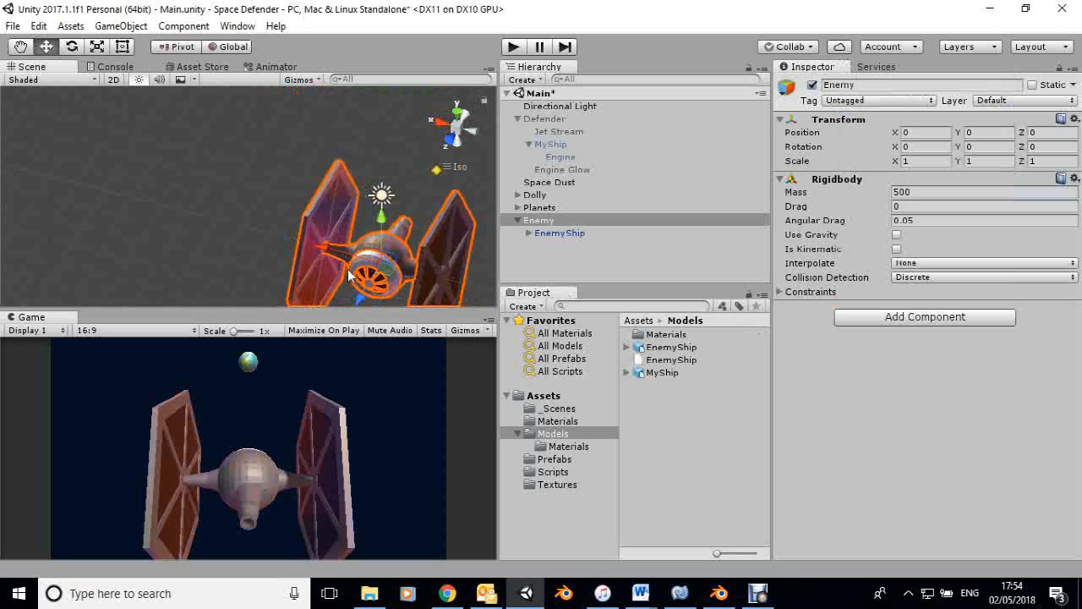
pyautogui.keyDown('alt'); pyautogui.moveTo(342, 241); pyautogui.dragTo(410, 188); pyautogui.keyUp('alt')
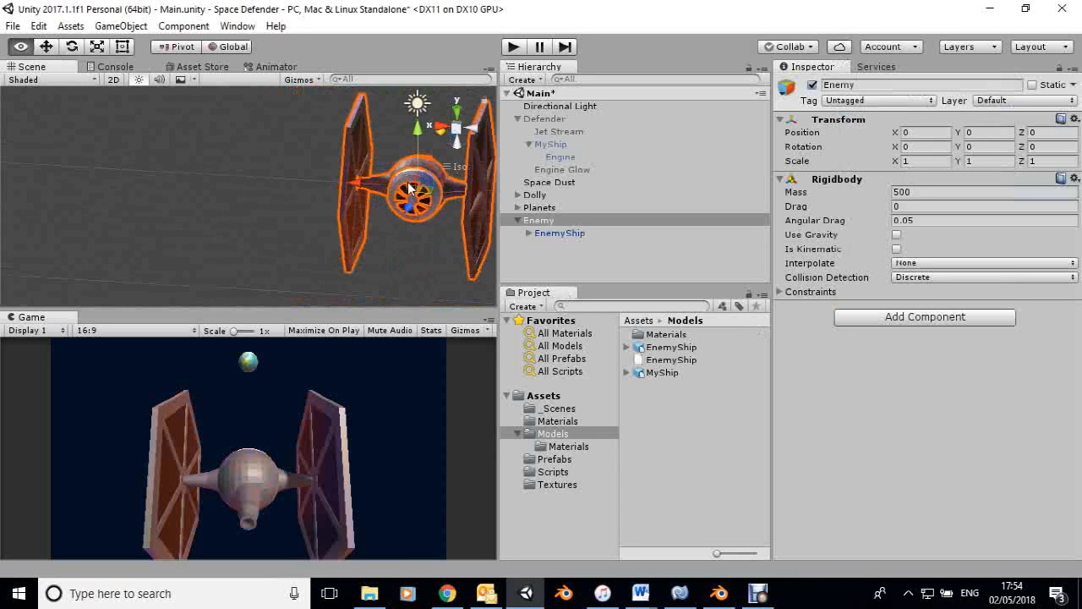
pyautogui.click(441, 130)
pyautogui.click(477, 130)
pyautogui.moveTo(374, 177)
pyautogui.mouseDown(button='middle')
pyautogui.moveTo(369, 160)
pyautogui.moveTo(382, 158)
pyautogui.mouseUp(button='middle')
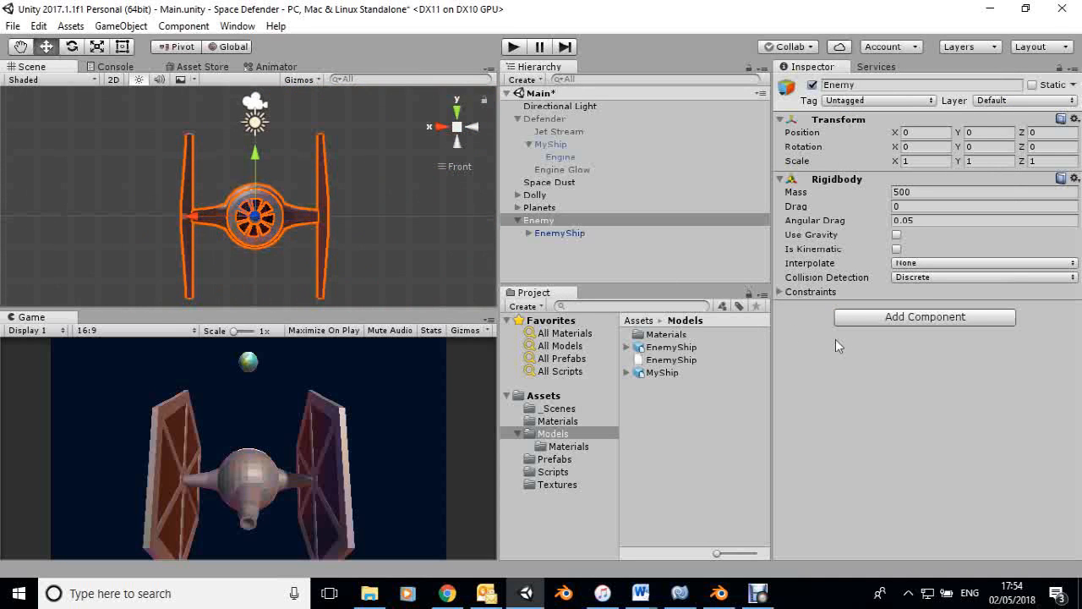
pyautogui.click(891, 321)
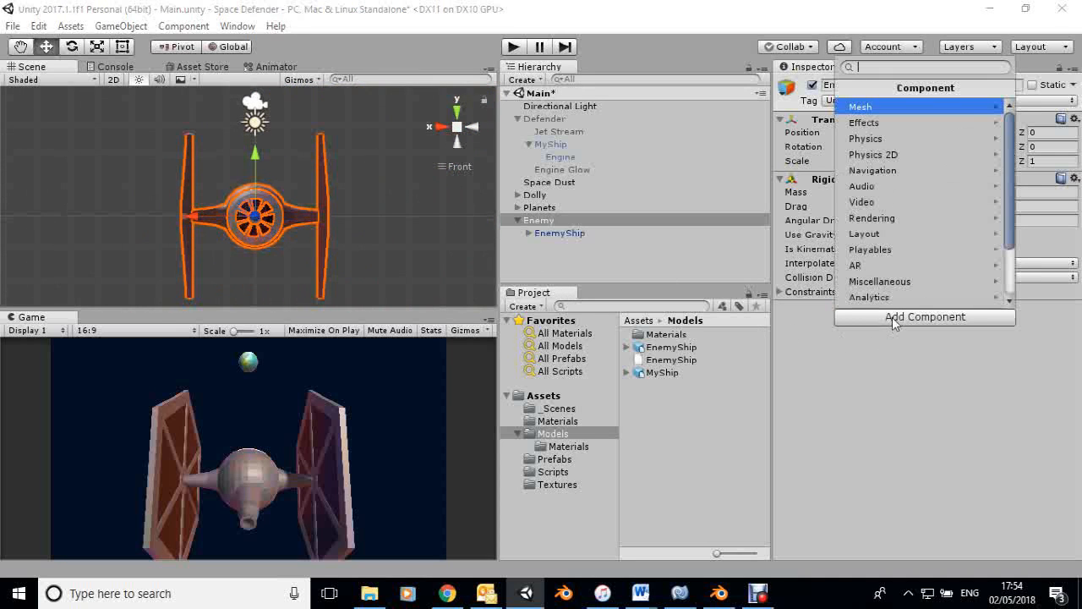
pyautogui.click(868, 139)
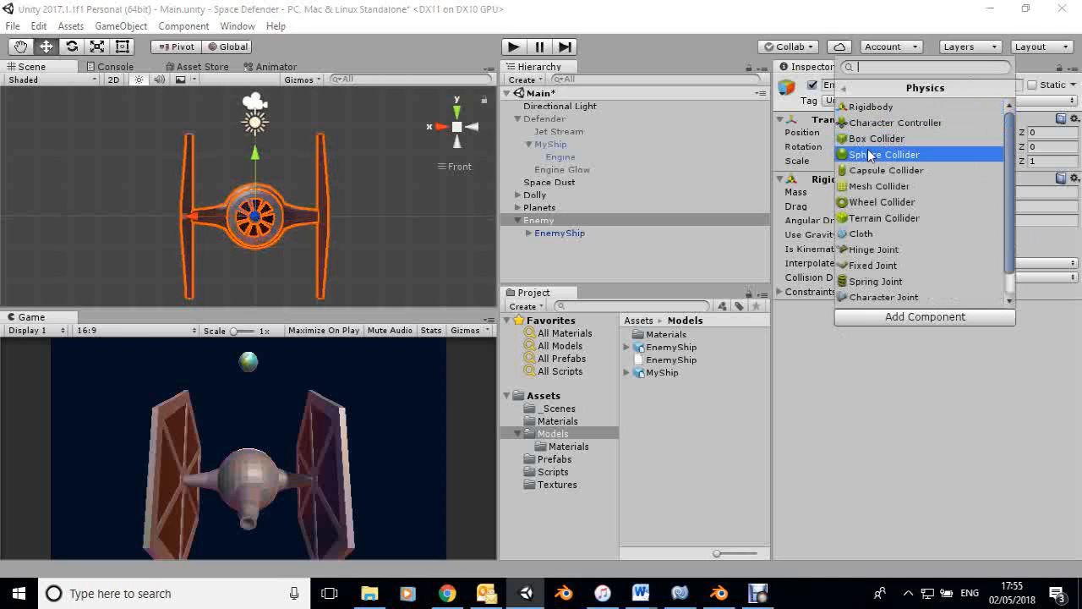
pyautogui.click(870, 155)
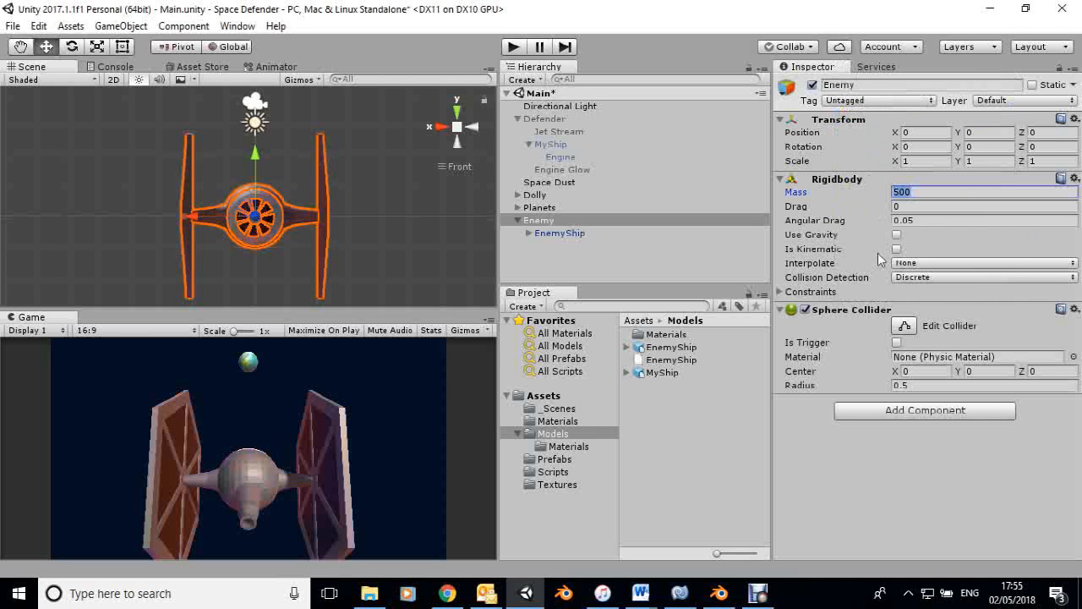
pyautogui.click(906, 327)
pyautogui.moveTo(276, 221); pyautogui.dragTo(226, 225)
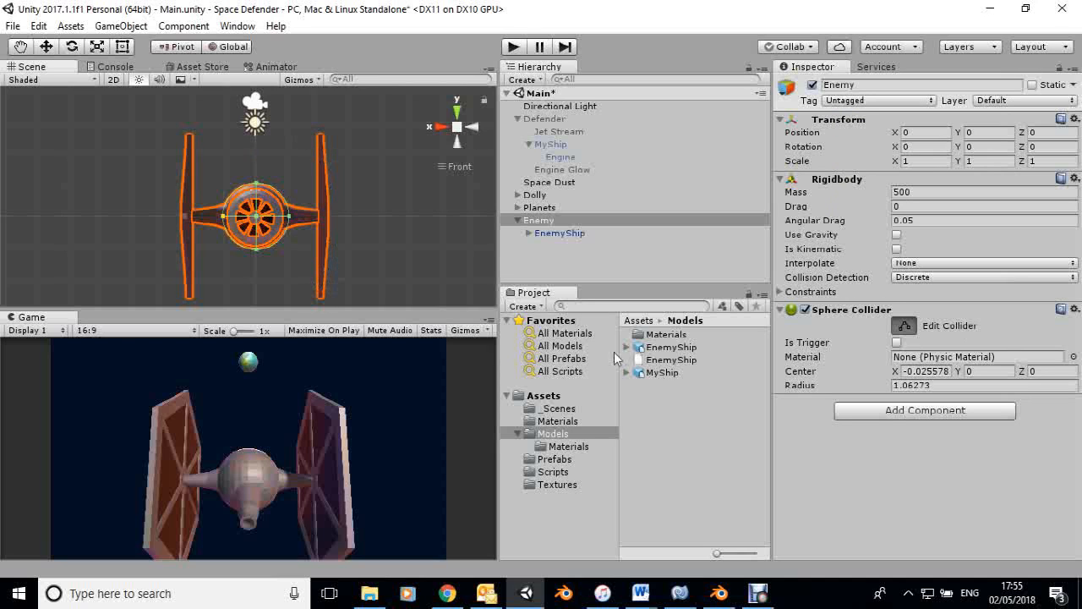
# Add a Box Collider to Enemy and fit it around the wing on the negative X side, about 0.51 wide and 5.43 high.
pyautogui.click(909, 411)
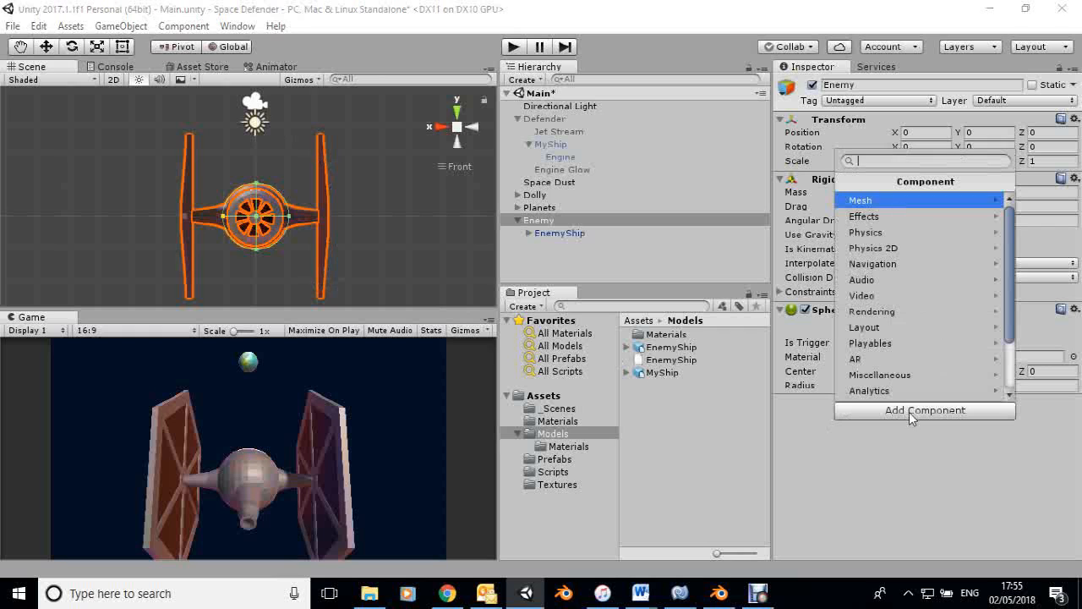
pyautogui.click(881, 232)
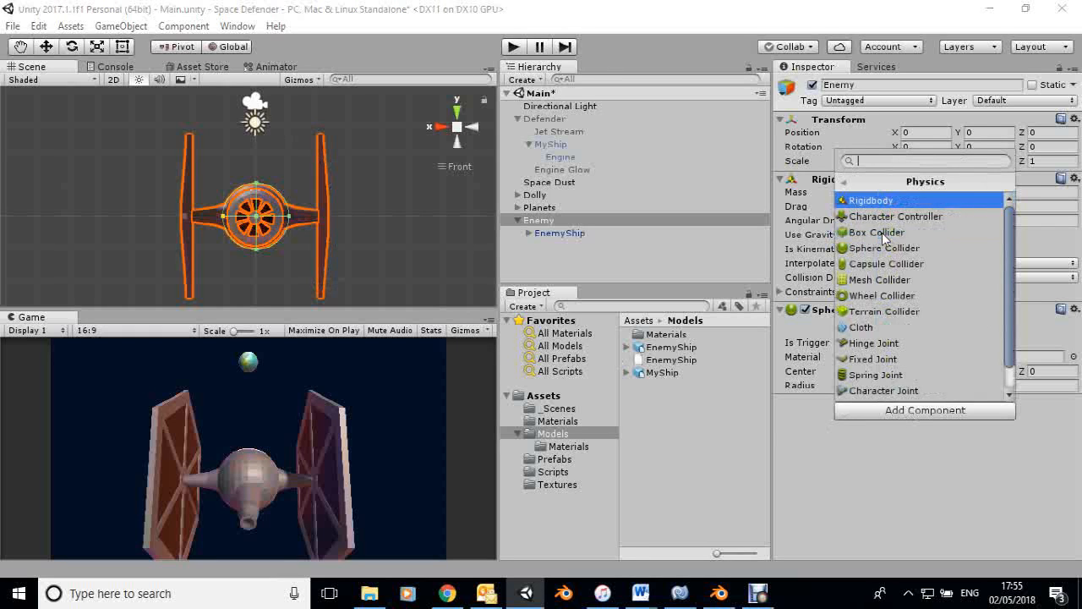
pyautogui.click(879, 232)
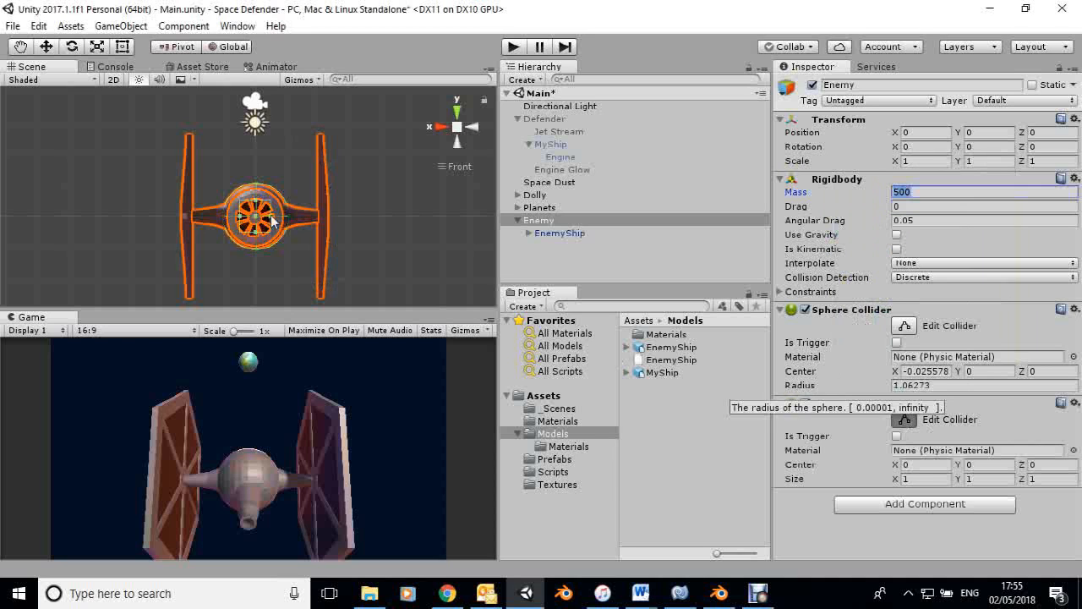
pyautogui.moveTo(272, 216); pyautogui.dragTo(330, 218)
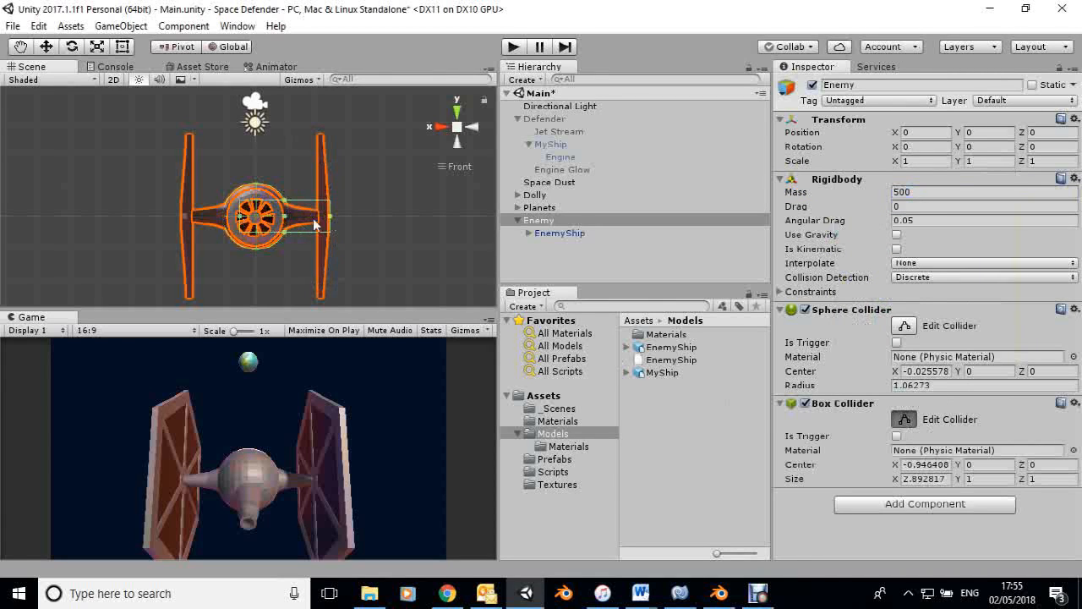
pyautogui.moveTo(240, 216); pyautogui.dragTo(327, 136)
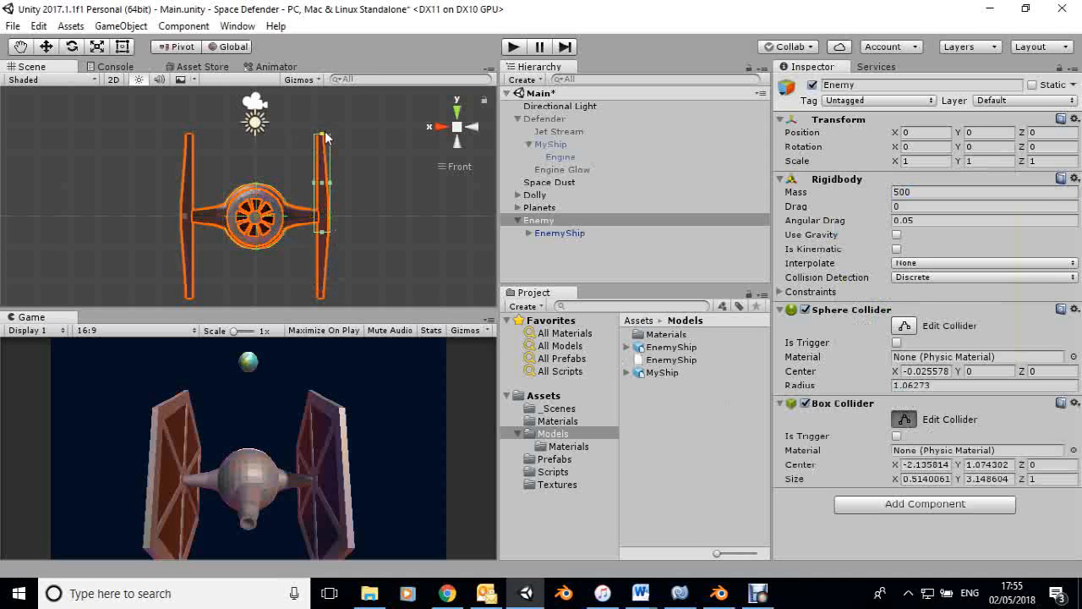
pyautogui.moveTo(321, 230); pyautogui.dragTo(324, 301)
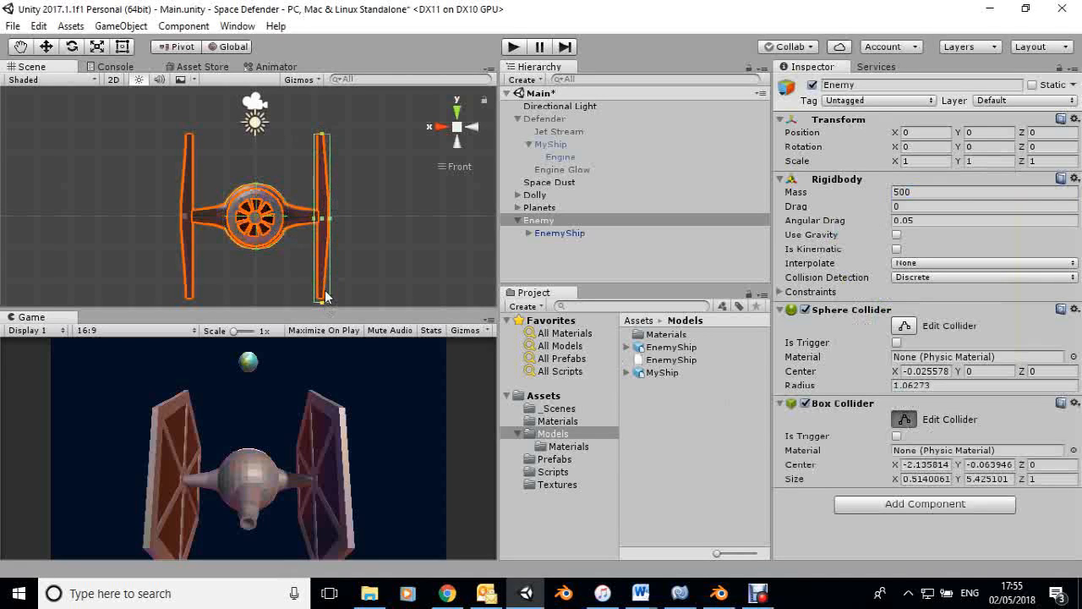
# Extend the negative X wing's box collider along Z across the hexagonal panel to a depth of about 5.02.
pyautogui.click(471, 127)
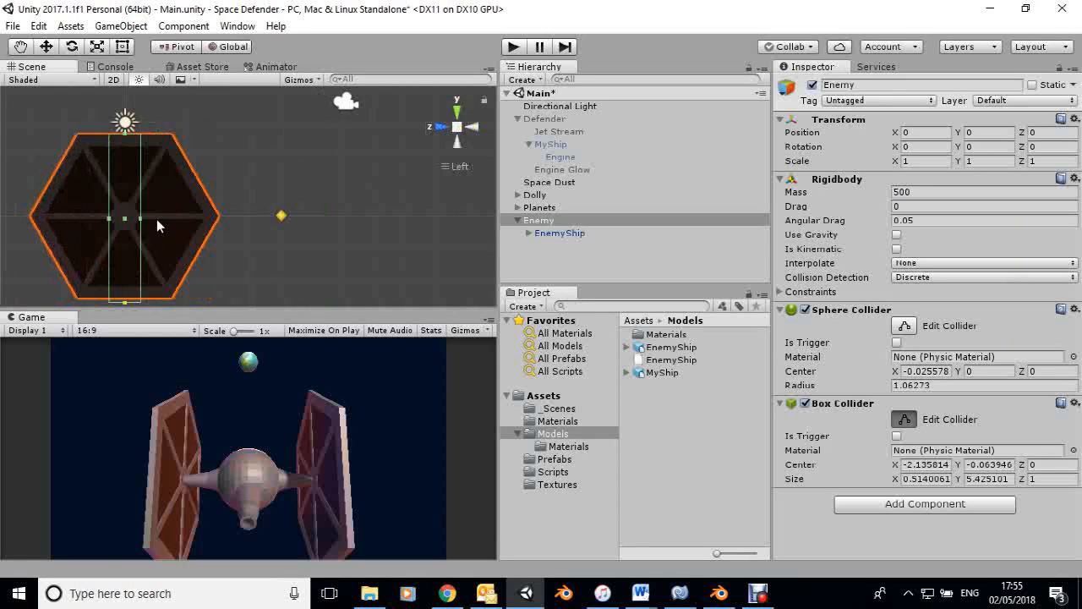
pyautogui.moveTo(139, 218); pyautogui.dragTo(202, 218)
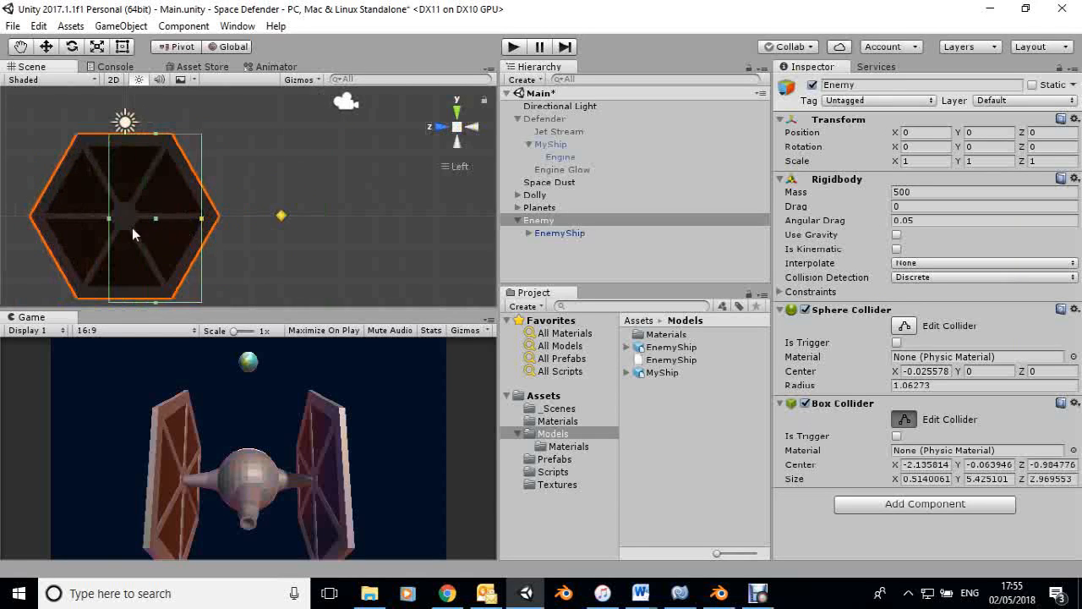
pyautogui.moveTo(111, 217); pyautogui.dragTo(47, 224)
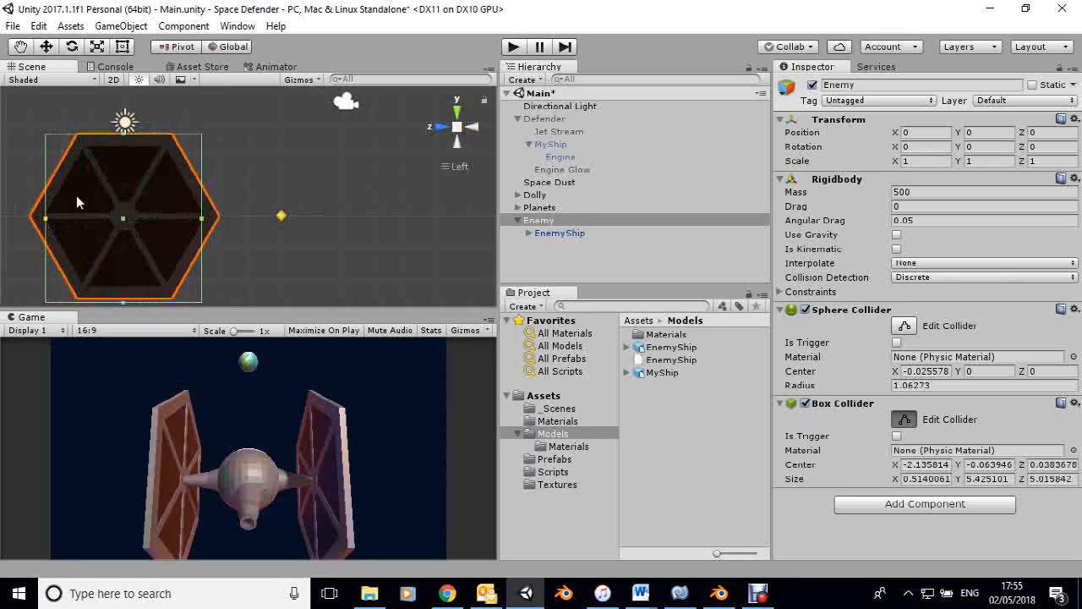
# Add a second Box Collider to Enemy and fit it around the wing on the positive X side, about 0.46 wide and 5.37 high.
pyautogui.click(439, 128)
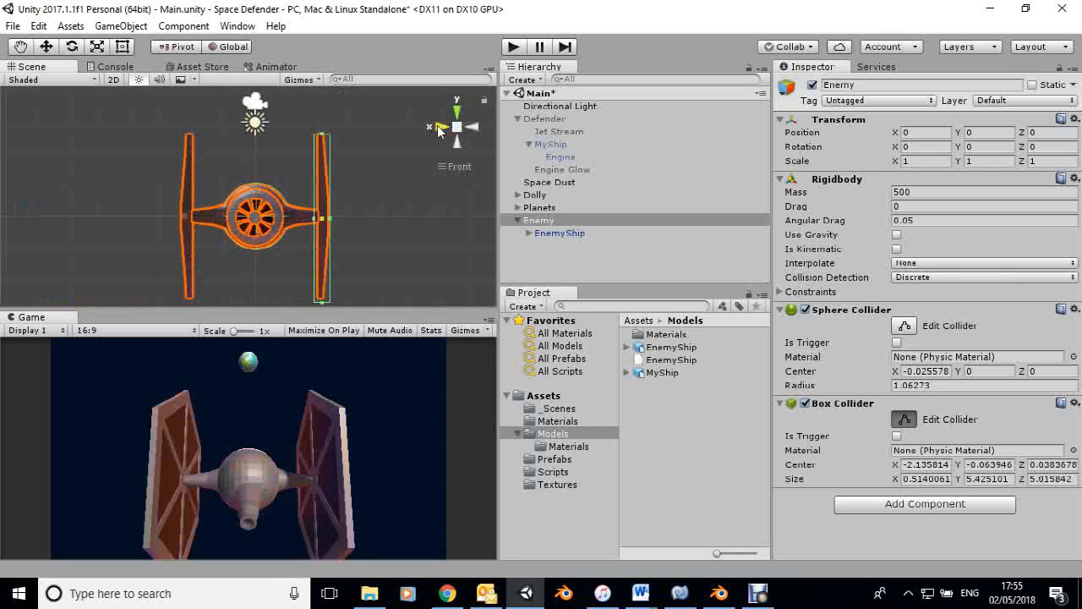
pyautogui.click(885, 504)
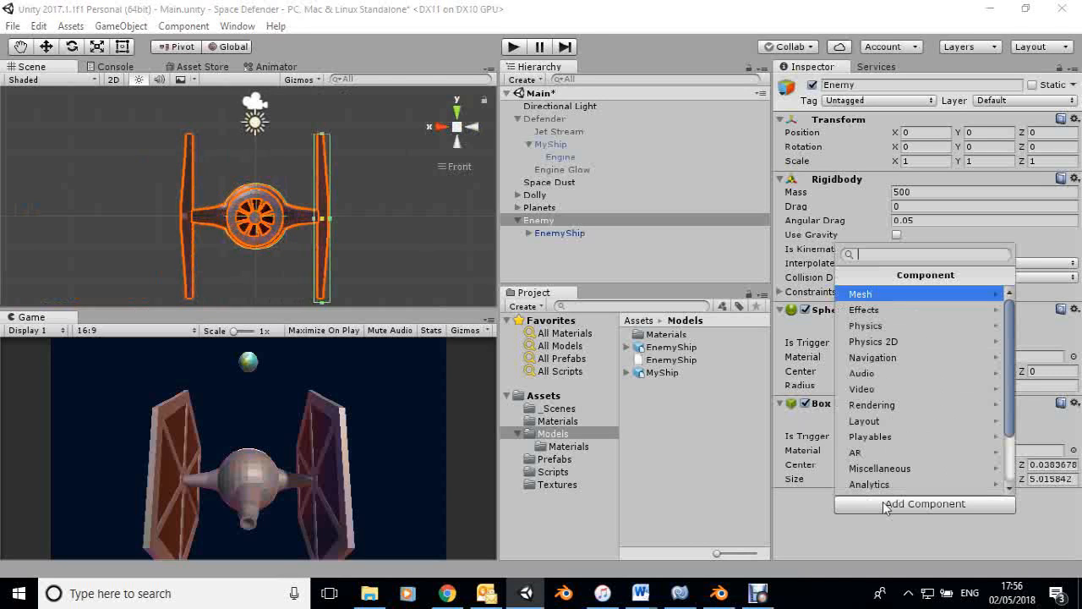
pyautogui.click(859, 330)
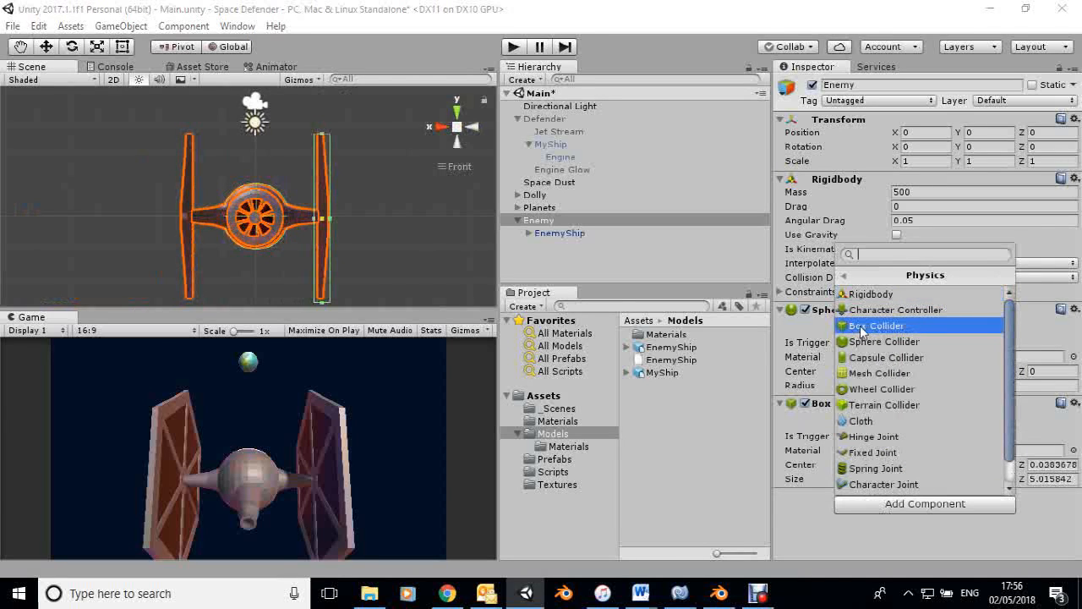
pyautogui.click(861, 327)
pyautogui.click(899, 512)
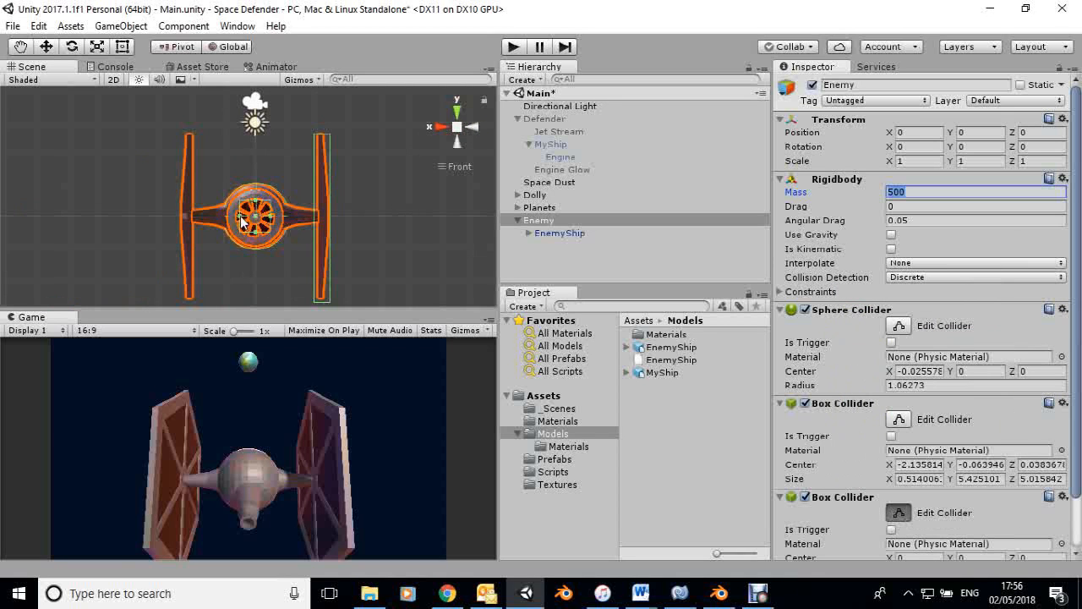
pyautogui.moveTo(239, 216); pyautogui.dragTo(179, 217)
pyautogui.moveTo(271, 218); pyautogui.dragTo(195, 215)
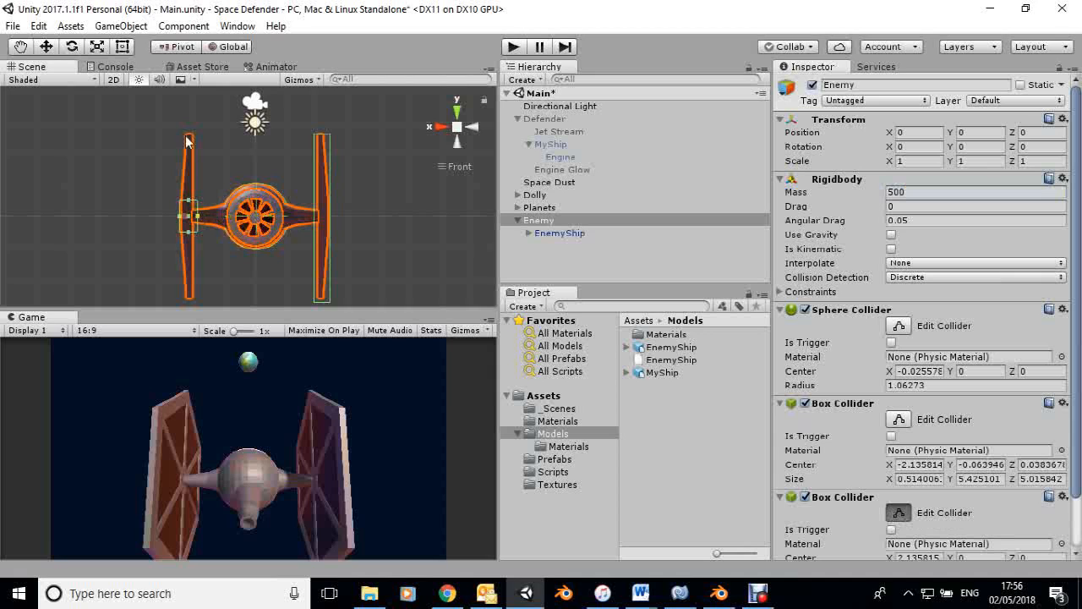
pyautogui.moveTo(187, 141); pyautogui.dragTo(190, 133)
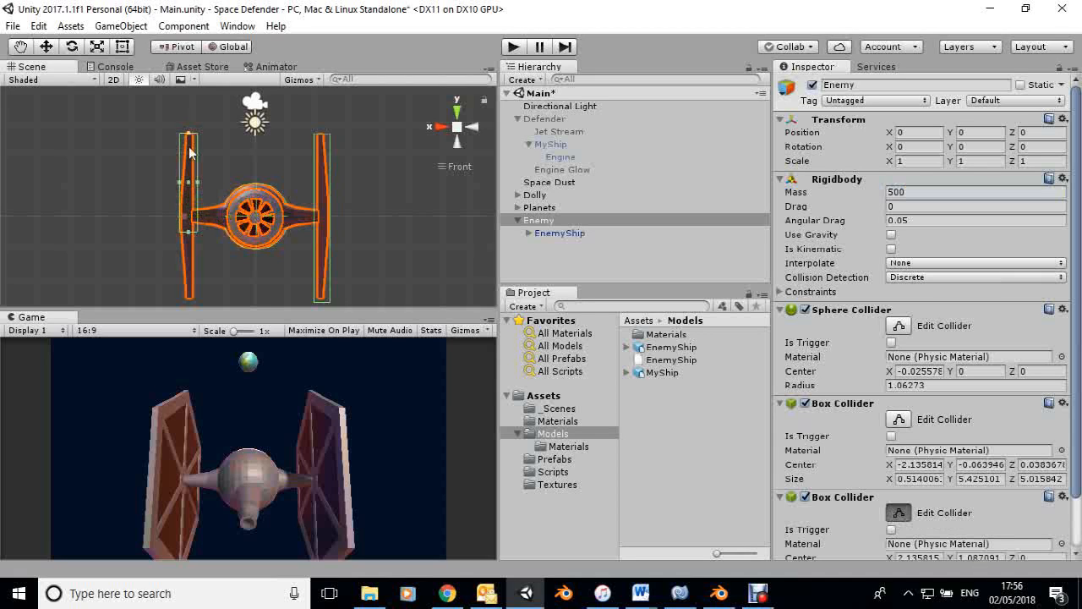
pyautogui.moveTo(188, 236); pyautogui.dragTo(192, 303)
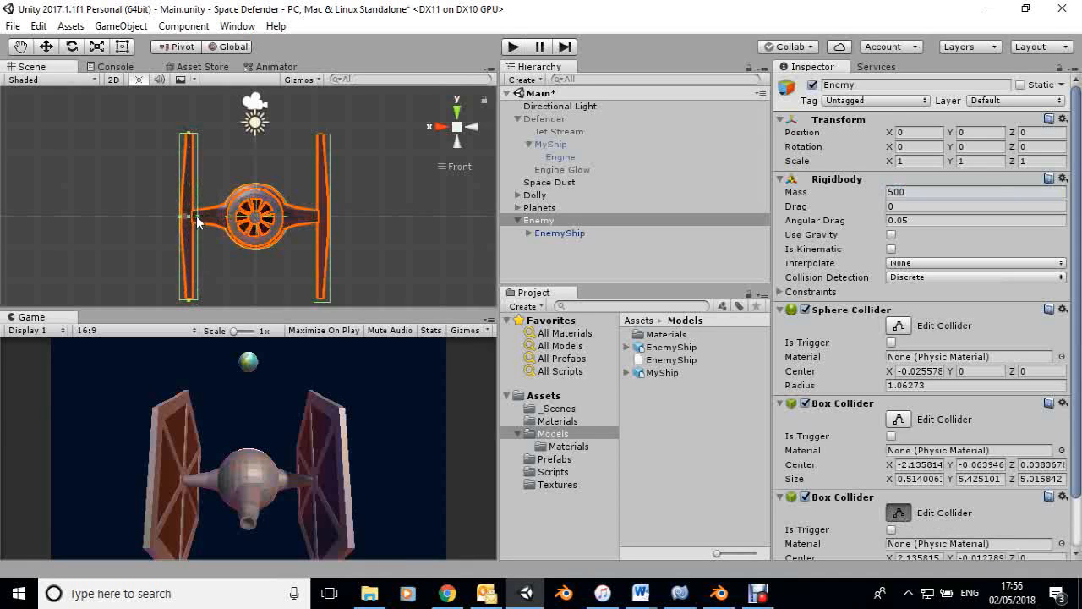
pyautogui.moveTo(194, 216); pyautogui.dragTo(189, 218)
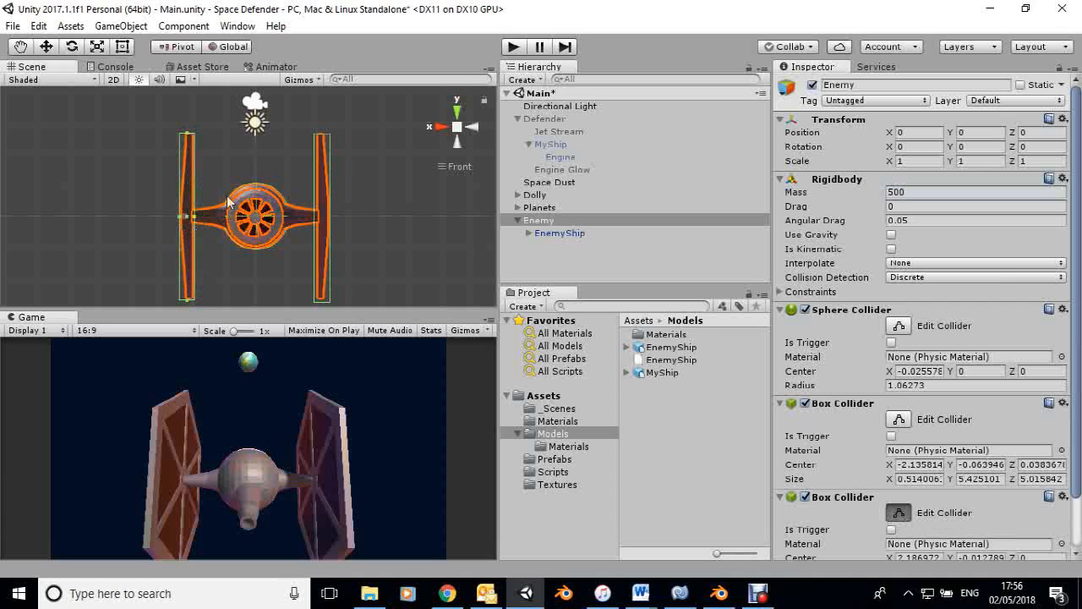
# Extend the second box collider along Z to a depth of about 4.99 and finish editing it.
pyautogui.click(439, 127)
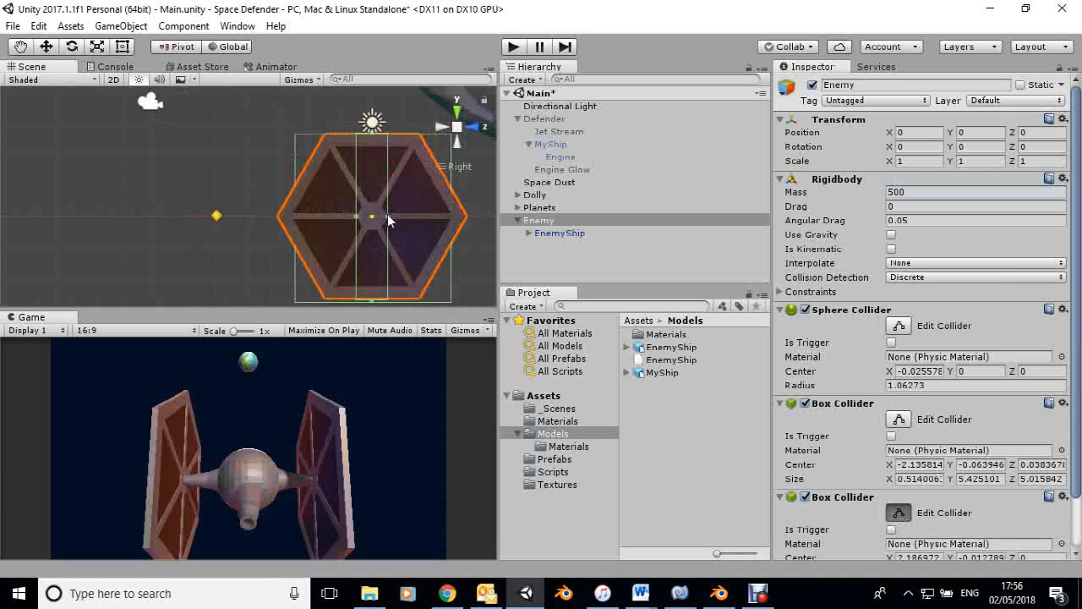
pyautogui.moveTo(454, 222); pyautogui.dragTo(452, 220)
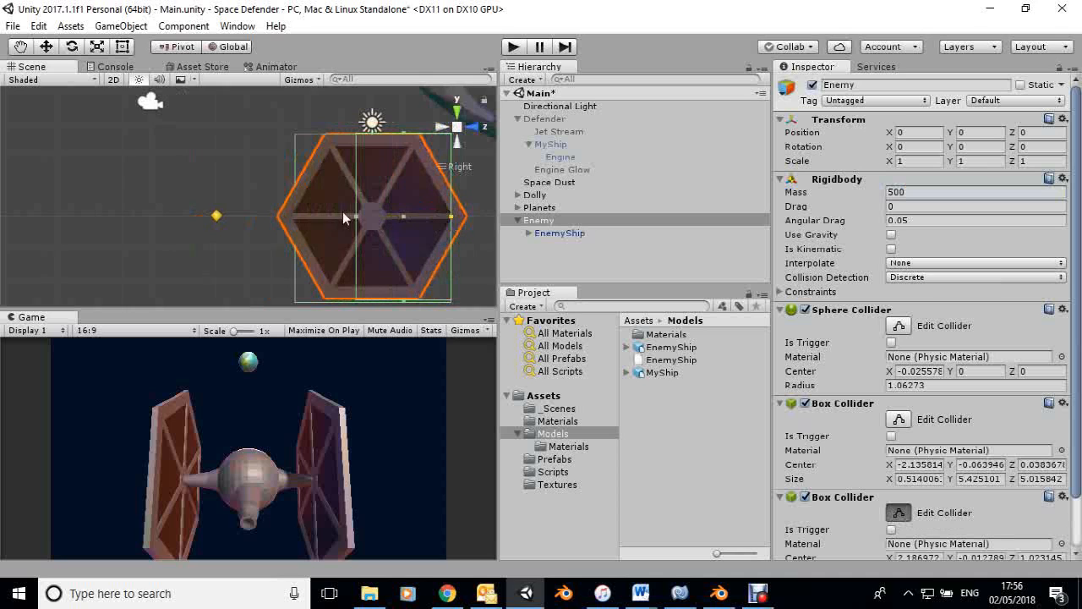
pyautogui.moveTo(355, 216); pyautogui.dragTo(301, 225)
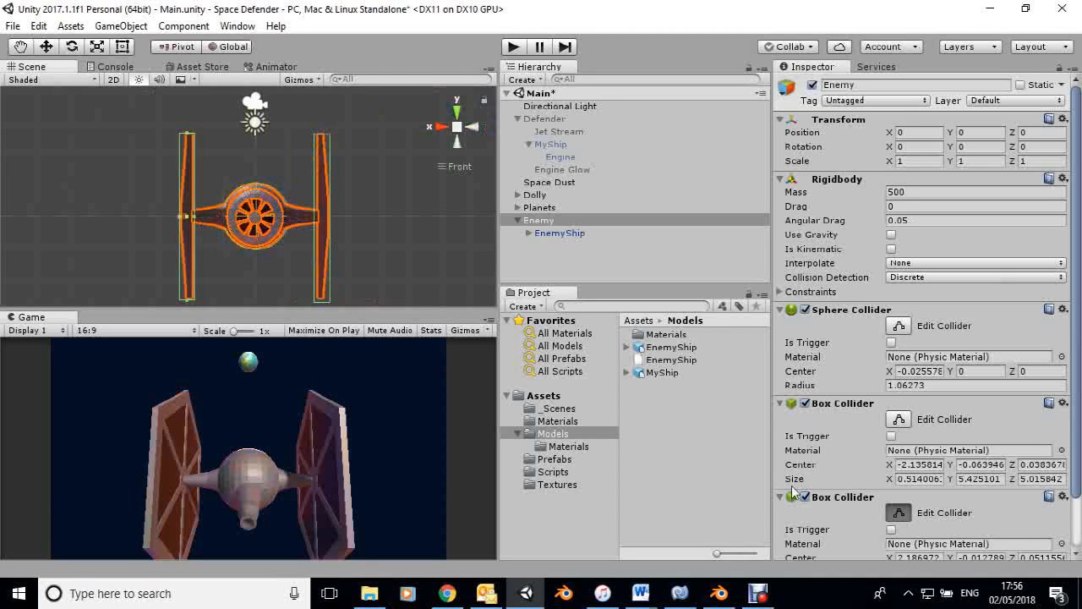
pyautogui.click(899, 512)
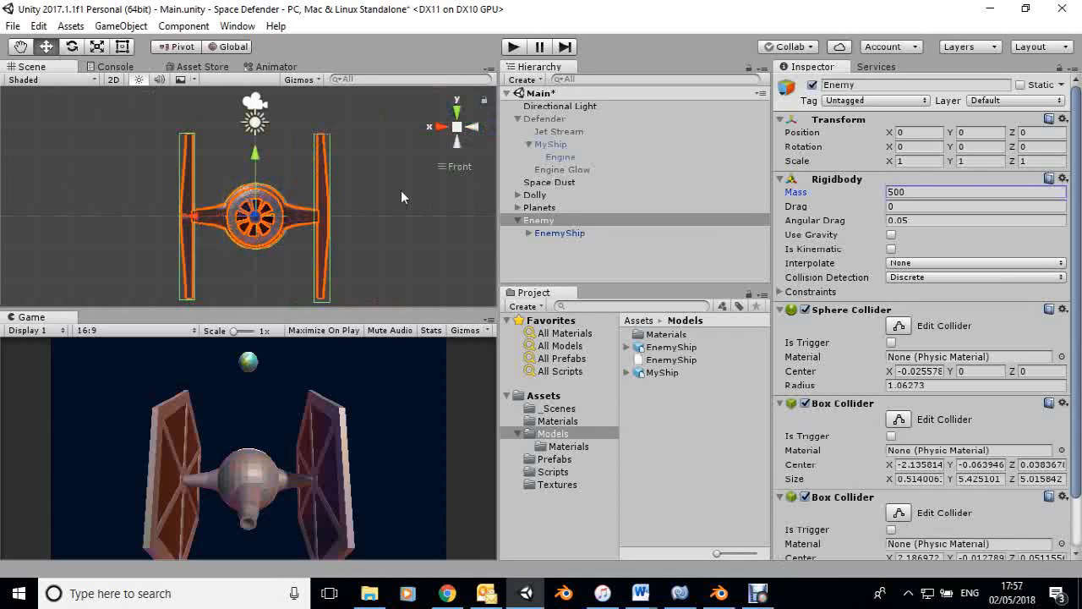
# Reactivate the Defender object in the scene.
pyautogui.scroll(-3, 388, 196)
pyautogui.scroll(-2, 388, 197)
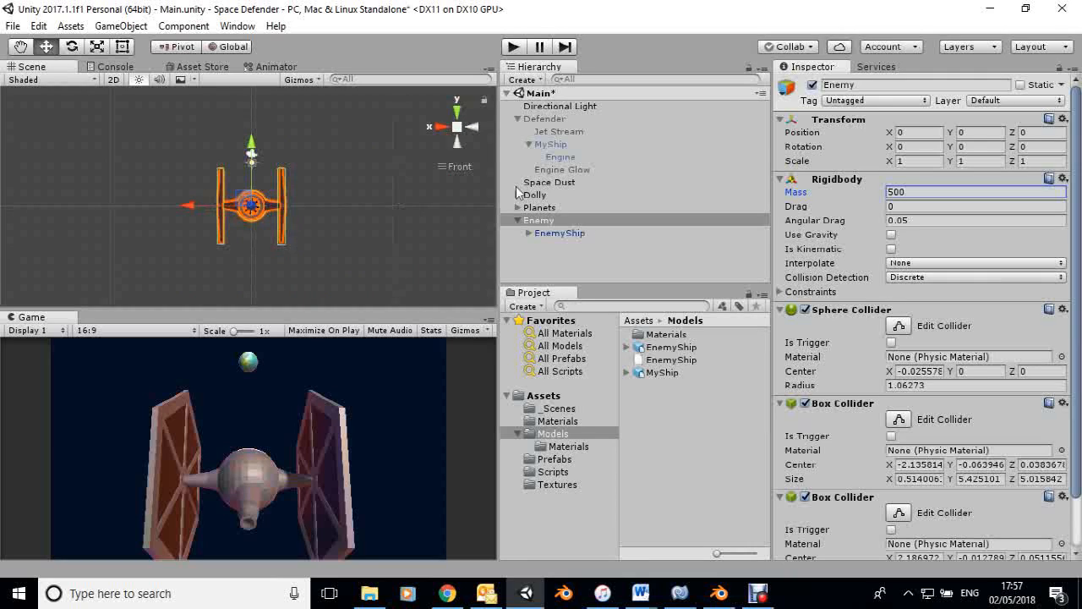
pyautogui.click(525, 117)
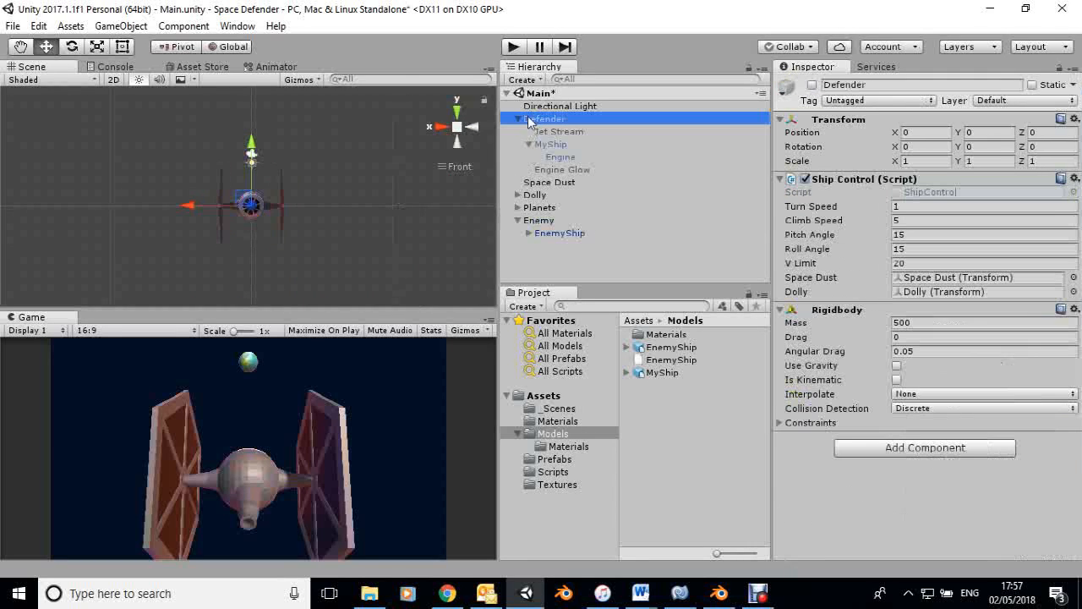
pyautogui.click(812, 84)
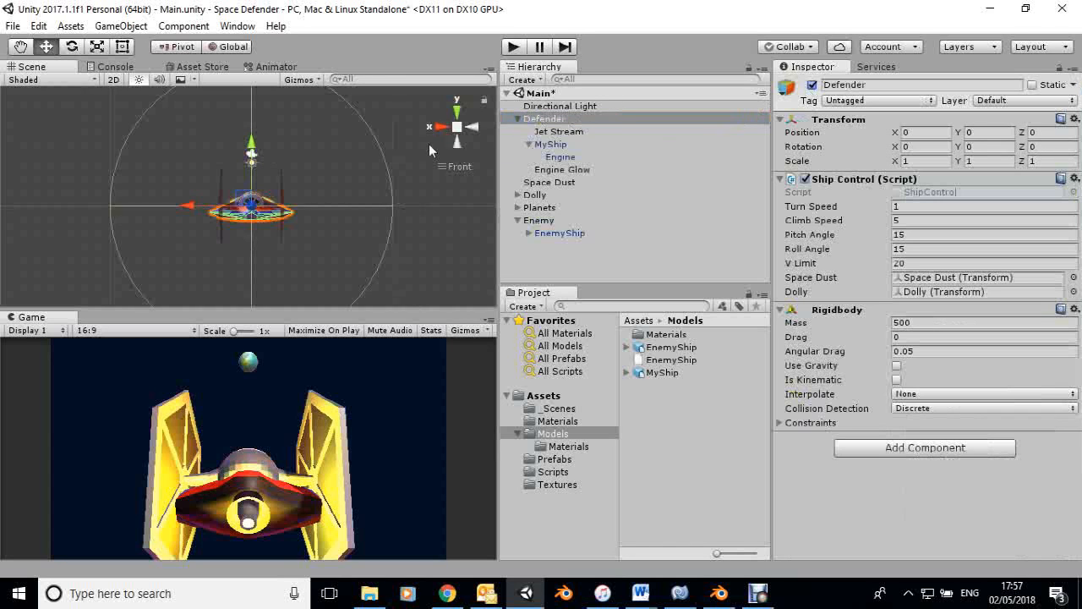
# Move Enemy forward along Z, away from the Defender, and set its Z position to 80.
pyautogui.click(456, 111)
pyautogui.scroll(-2, 316, 141)
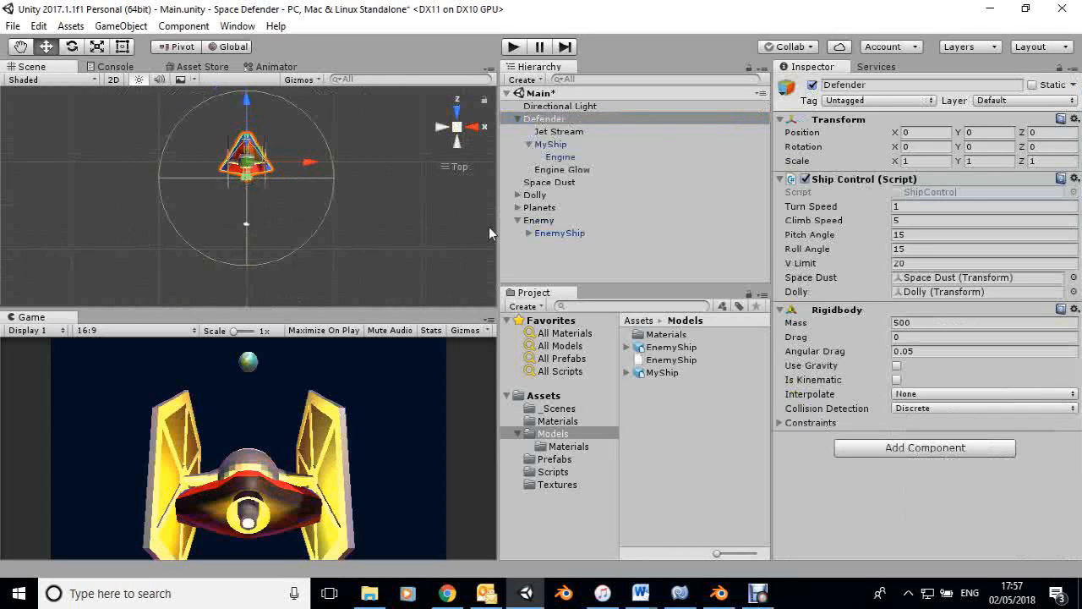
pyautogui.click(537, 219)
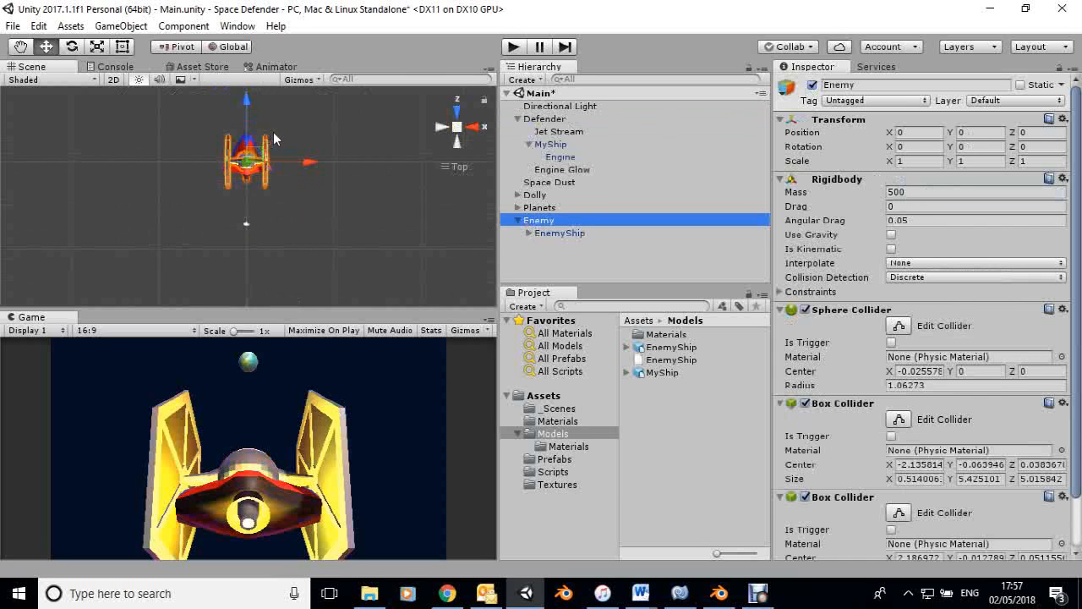
pyautogui.moveTo(245, 96); pyautogui.dragTo(244, 68)
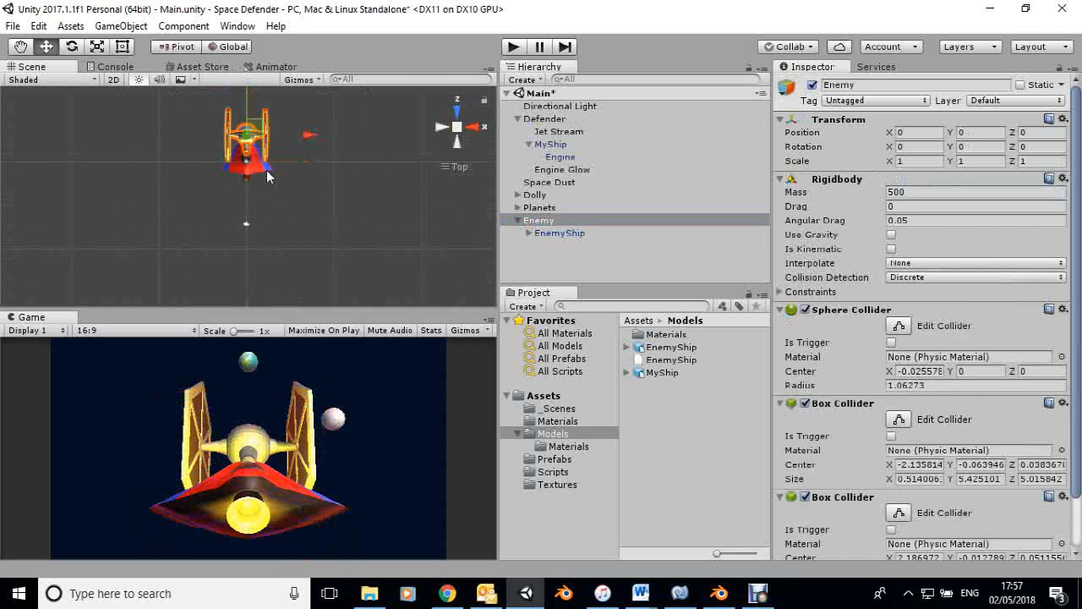
pyautogui.scroll(-8, 268, 173)
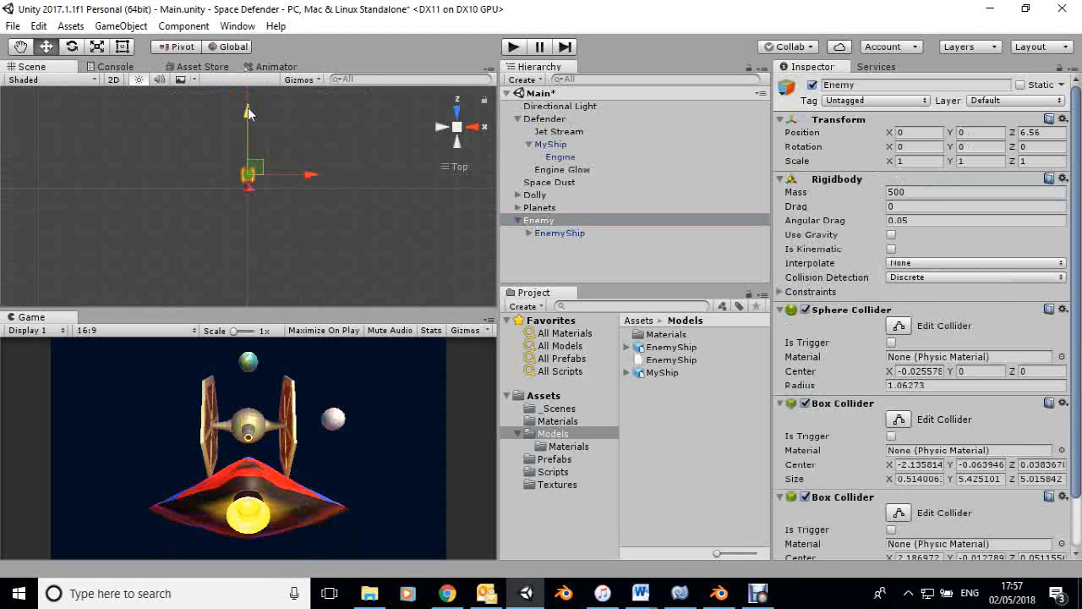
pyautogui.moveTo(247, 103); pyautogui.dragTo(271, 591)
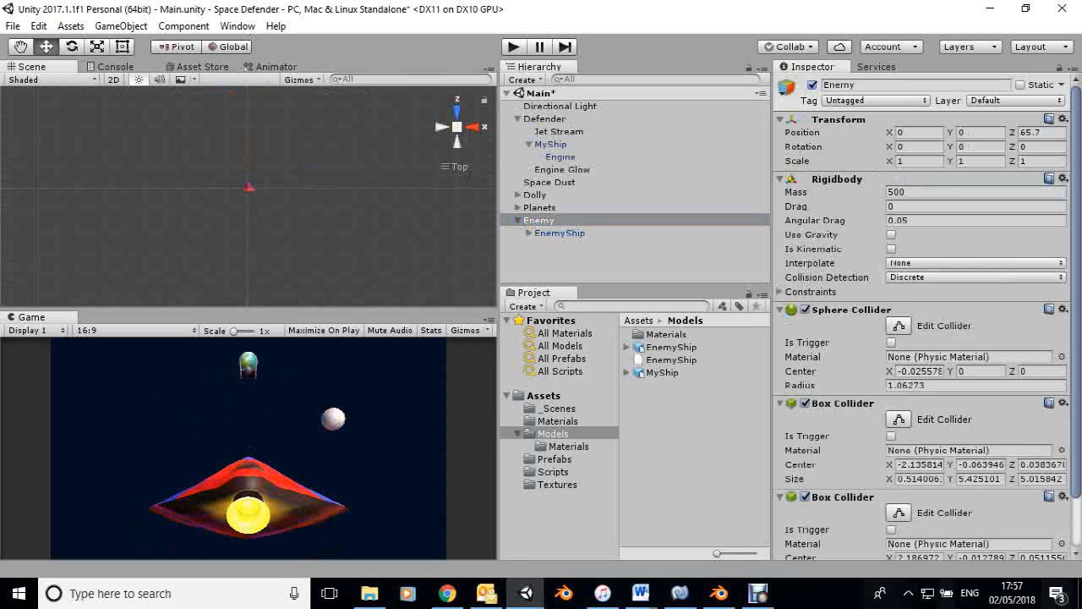
pyautogui.click(1041, 131)
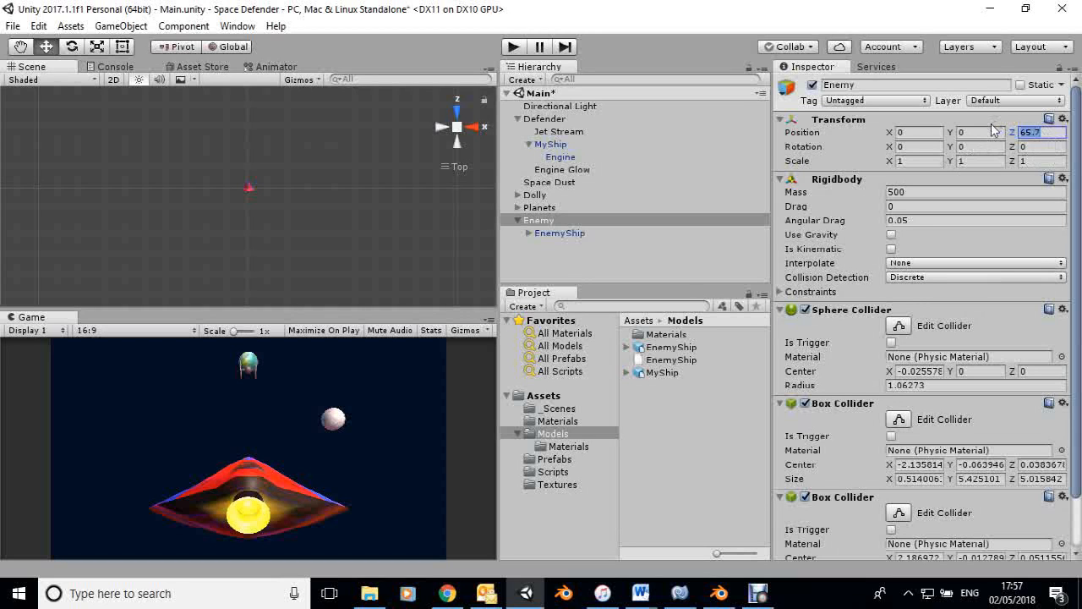
pyautogui.write('80')
# Add a new C Sharp script named EnemyControl to Enemy.
pyautogui.scroll(-3, 1078, 376)
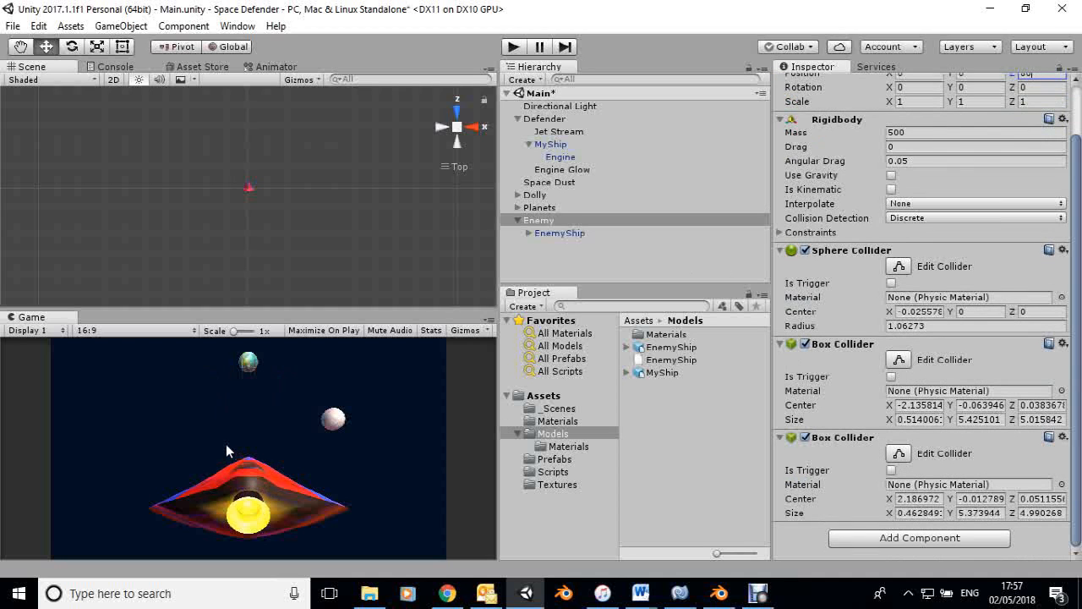
pyautogui.click(916, 539)
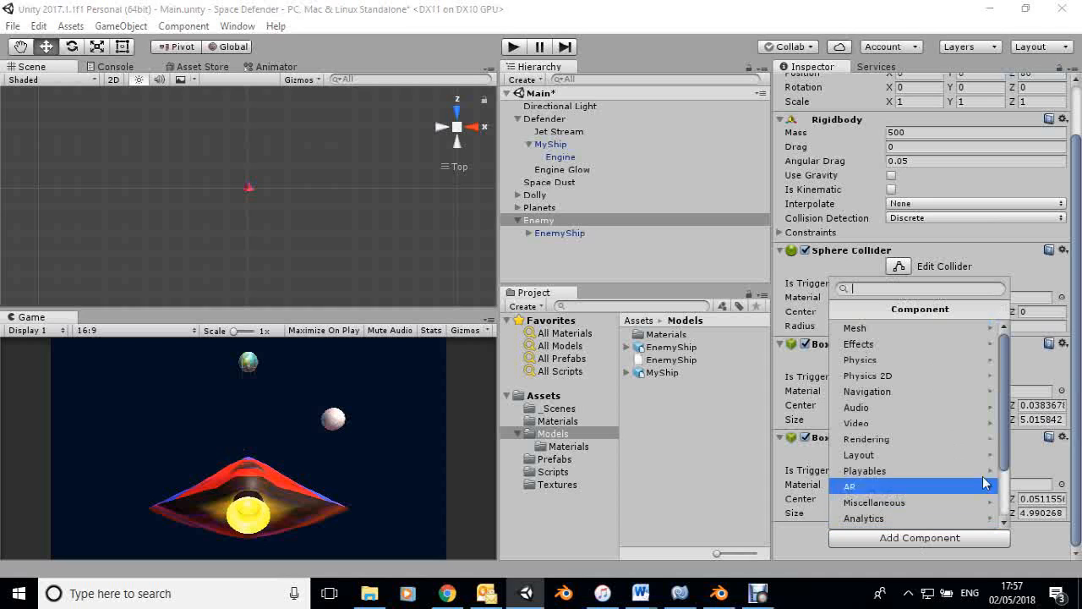
pyautogui.scroll(-3, 1010, 500)
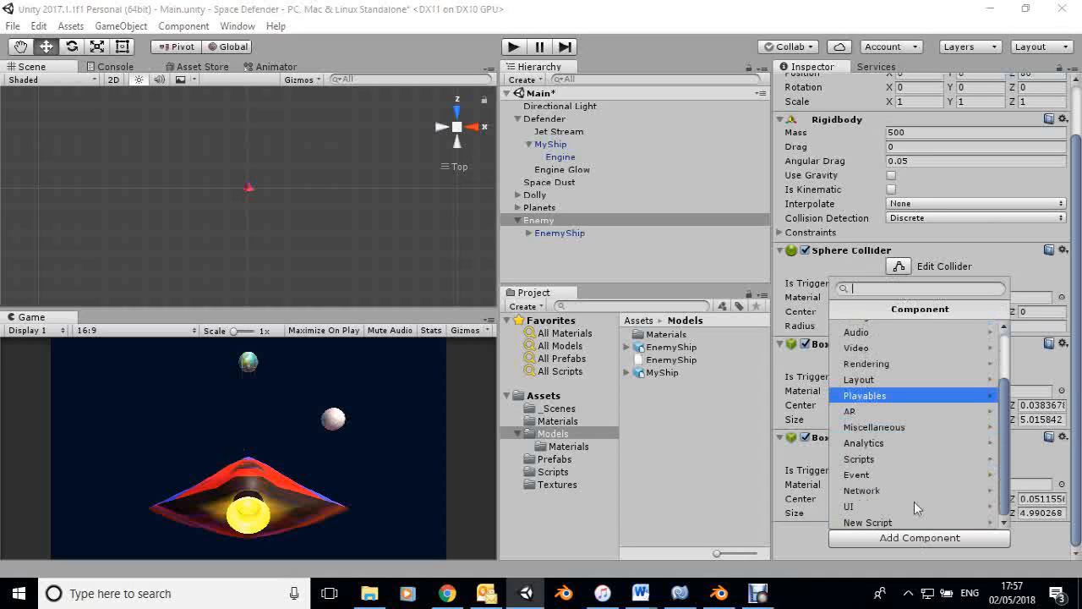
pyautogui.click(871, 523)
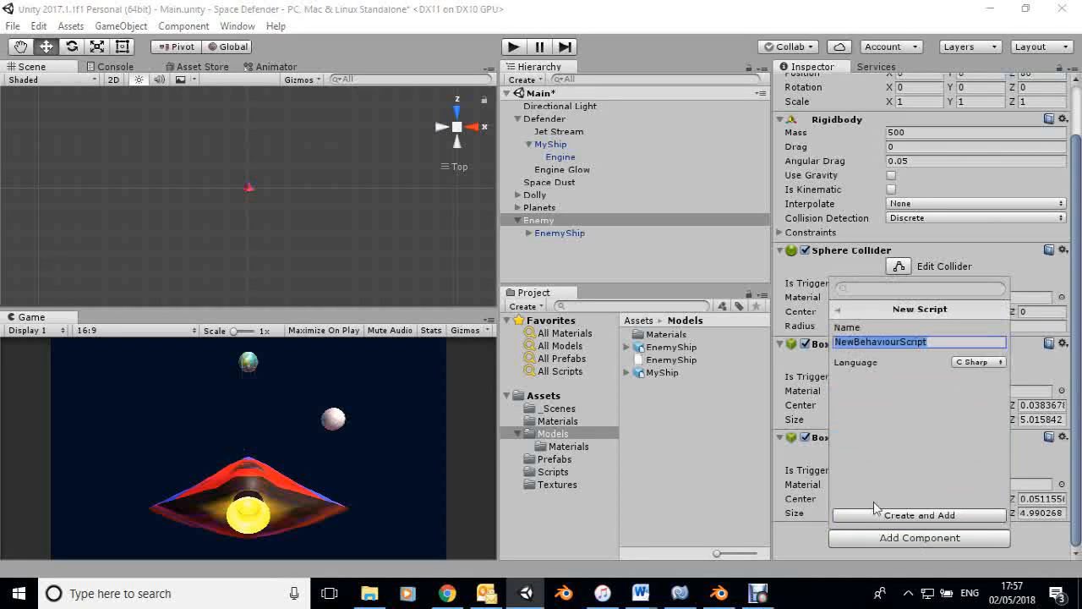
pyautogui.write('E')
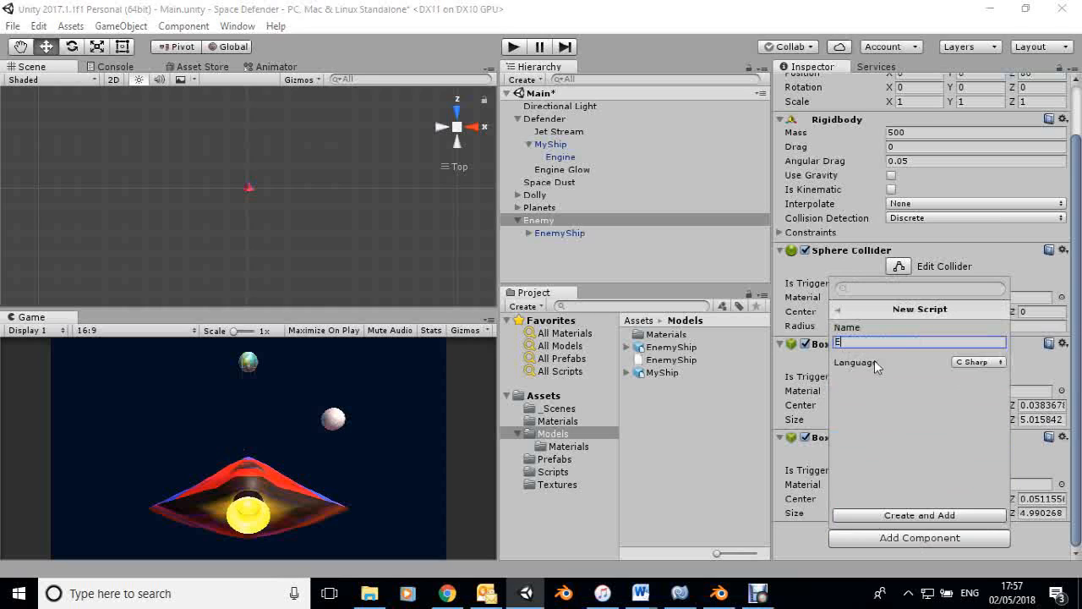
pyautogui.write('nemyControl')
pyautogui.press('Return')
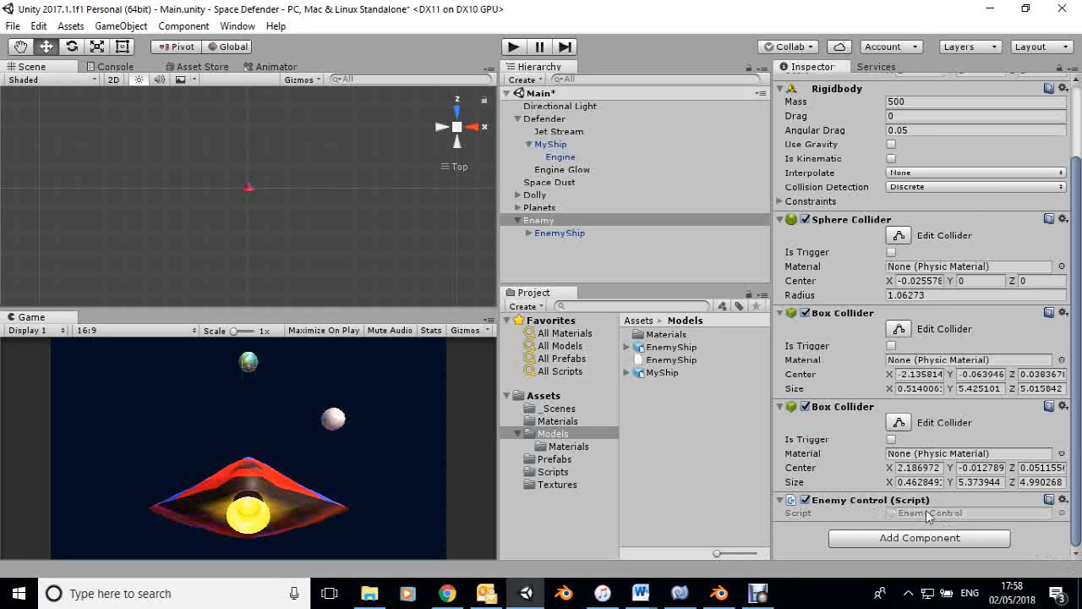
# Open the EnemyControl script for editing and switch to MonoDevelop.
pyautogui.click(1063, 500)
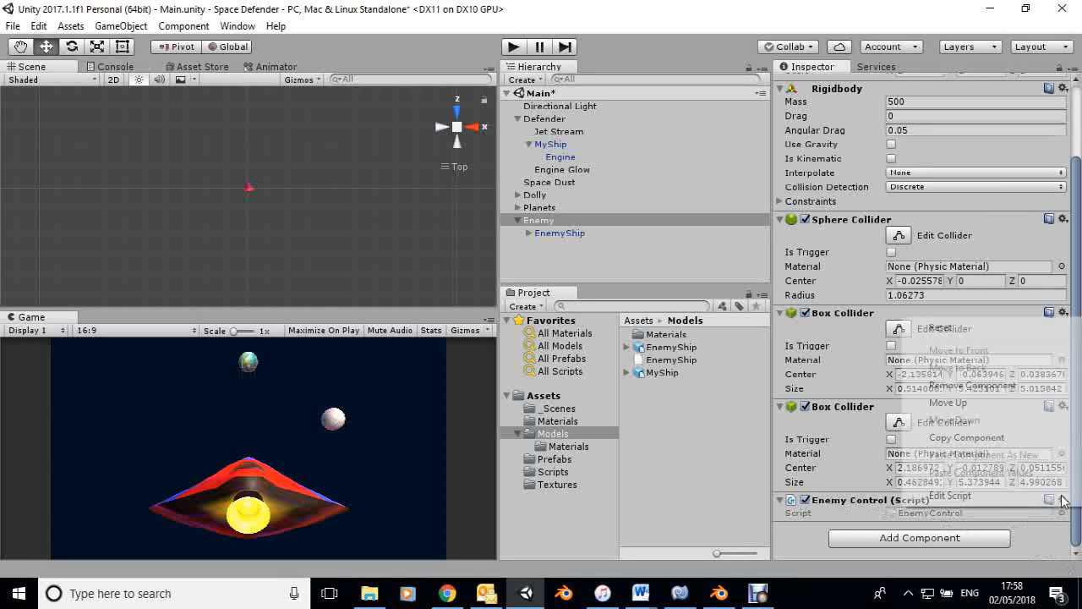
pyautogui.click(952, 495)
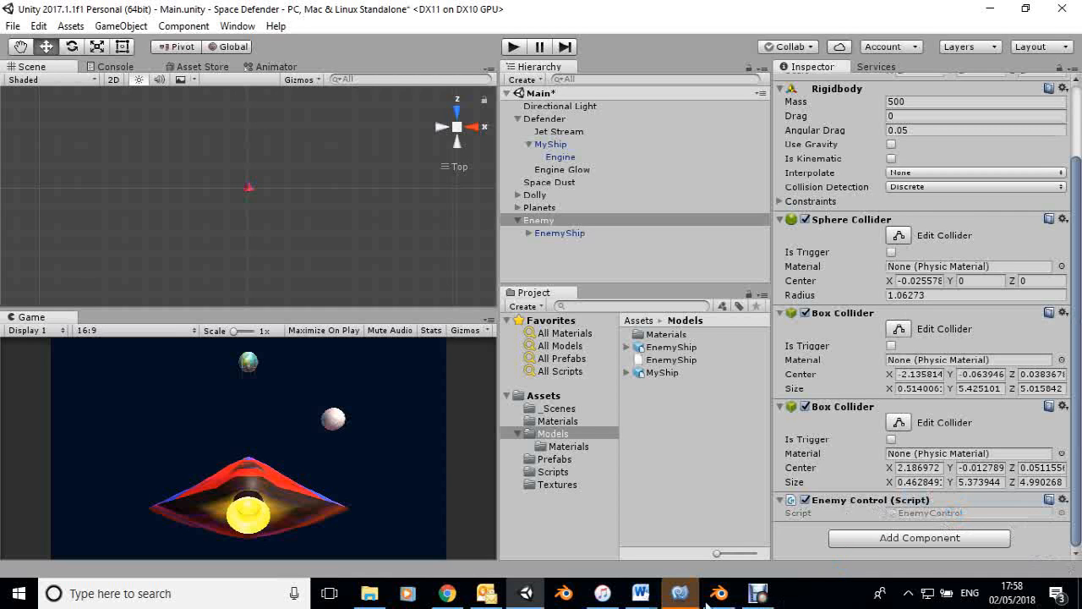
pyautogui.click(678, 594)
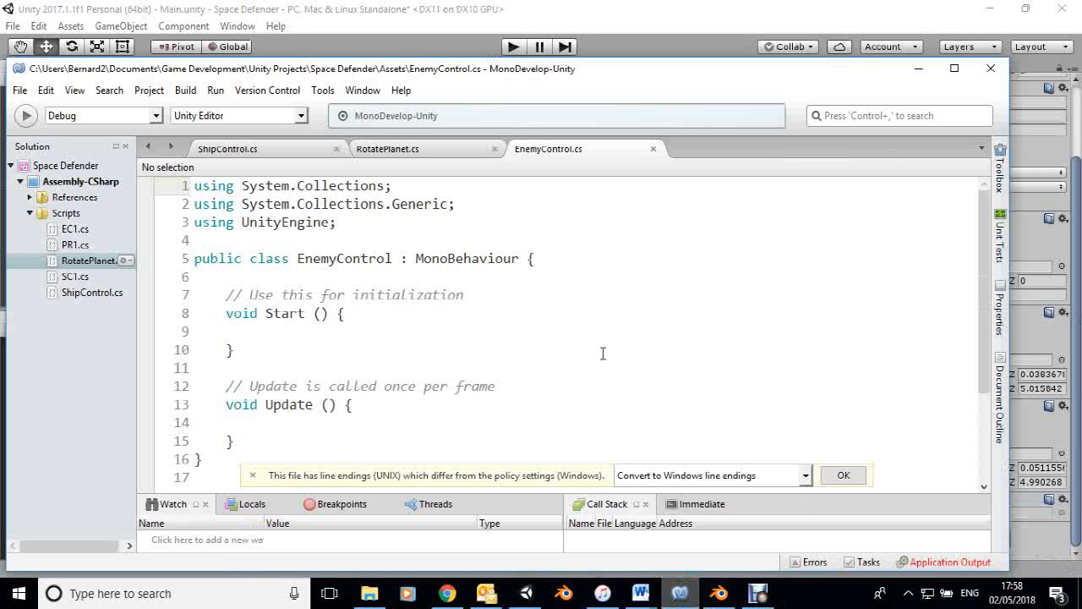
# Declare a public float variable speed with the value 6f at the start of the EnemyControl class.
pyautogui.click(537, 258)
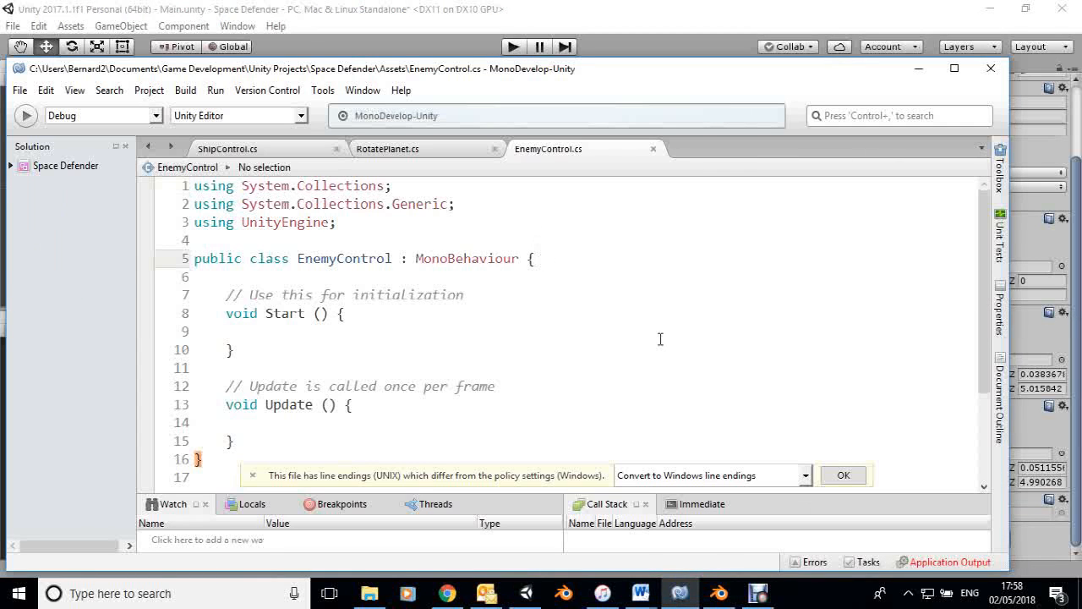
pyautogui.press('Return')
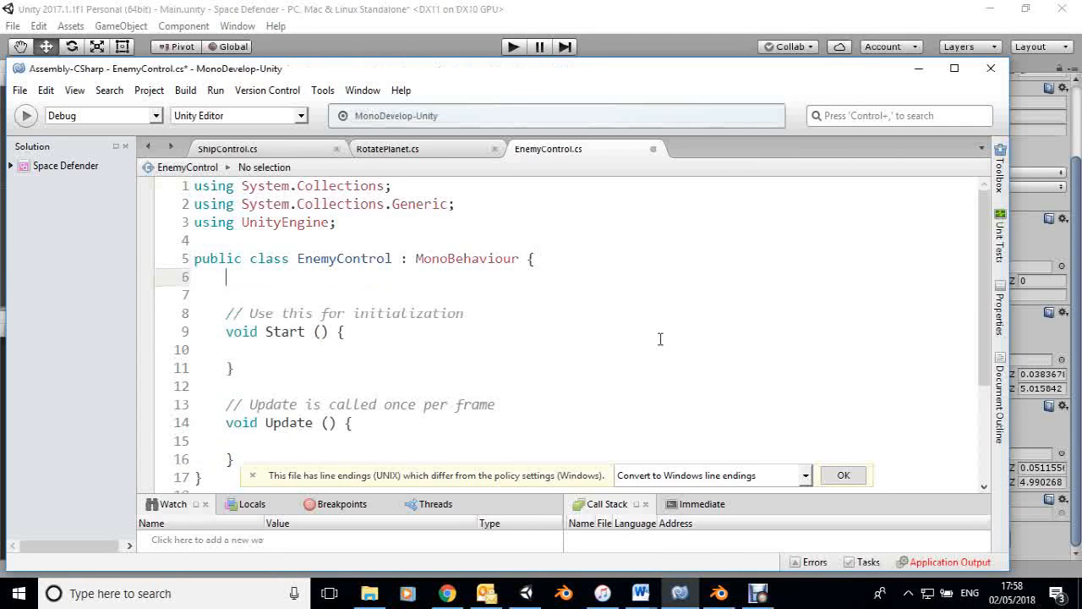
pyautogui.write('public floa')
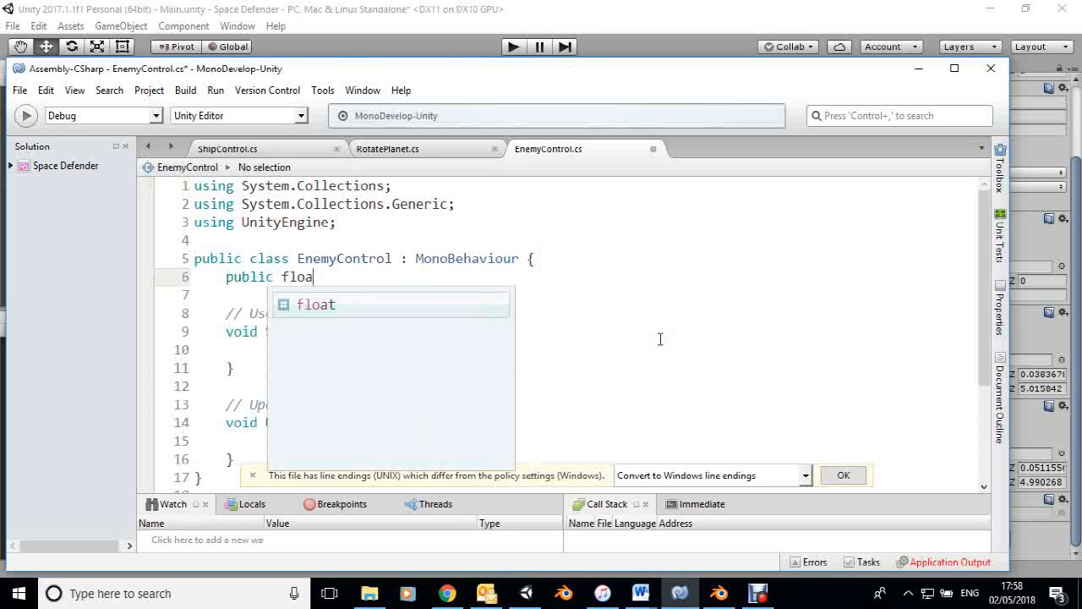
pyautogui.write('t speed')
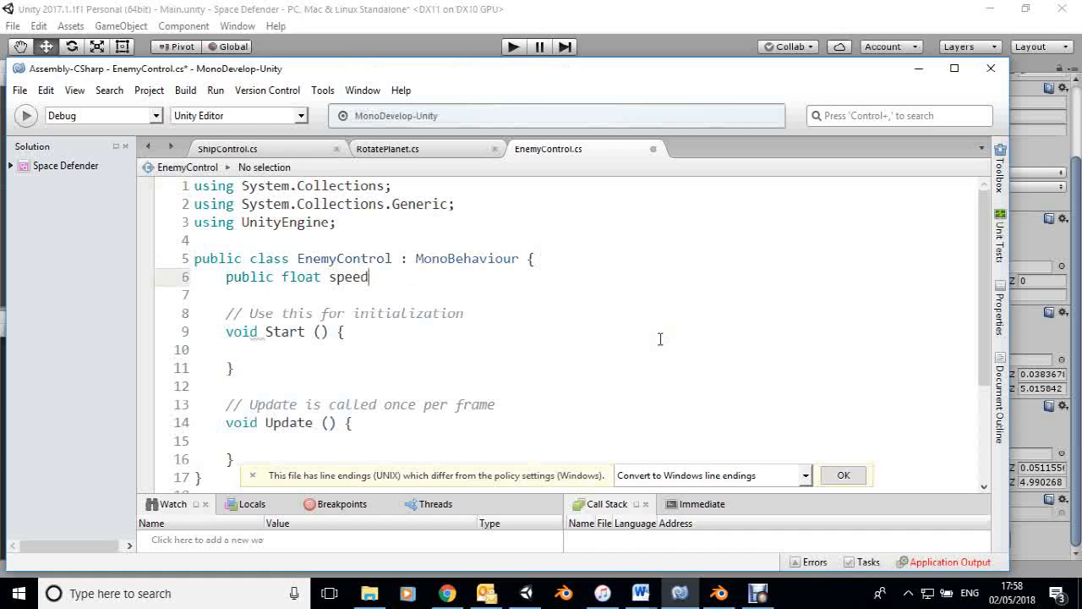
pyautogui.write(' = 6f;')
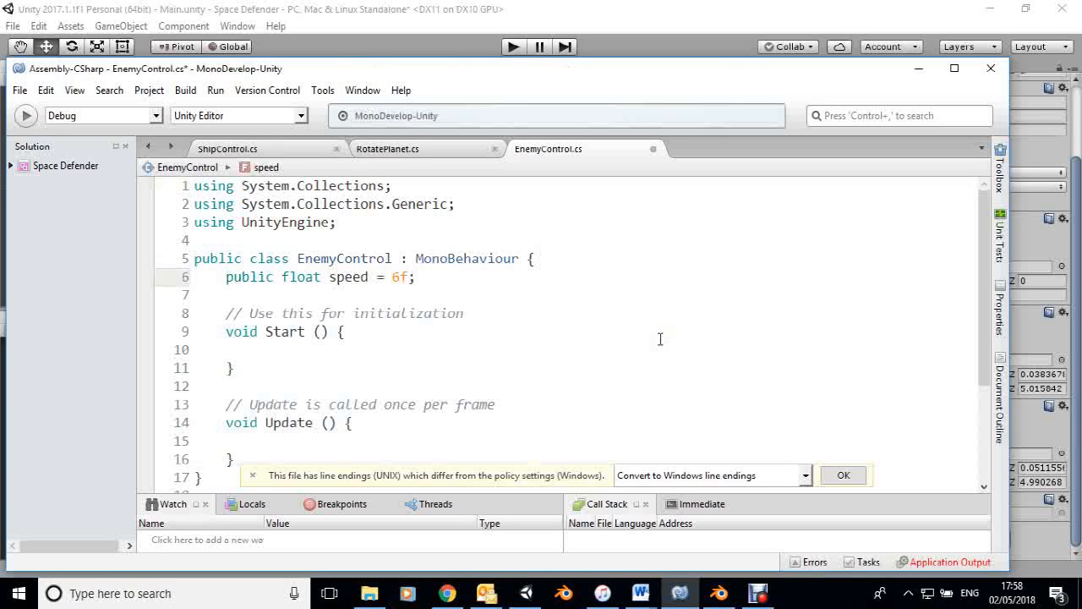
# Declare a private GameObject variable named target below the speed variable, separated by a blank line.
pyautogui.press('Return')
pyautogui.press('Return')
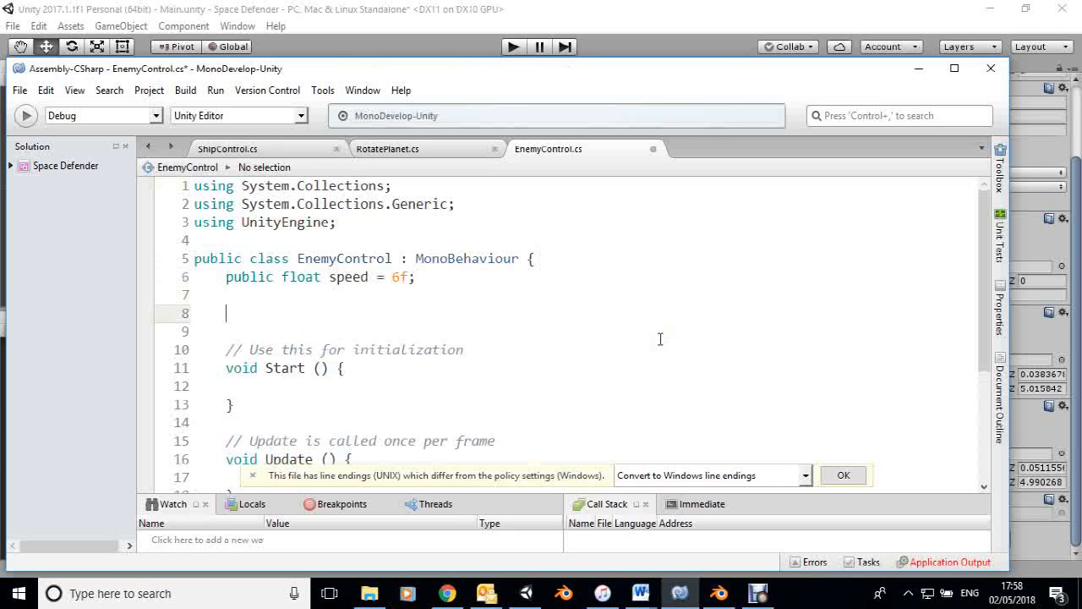
pyautogui.write('ppri')
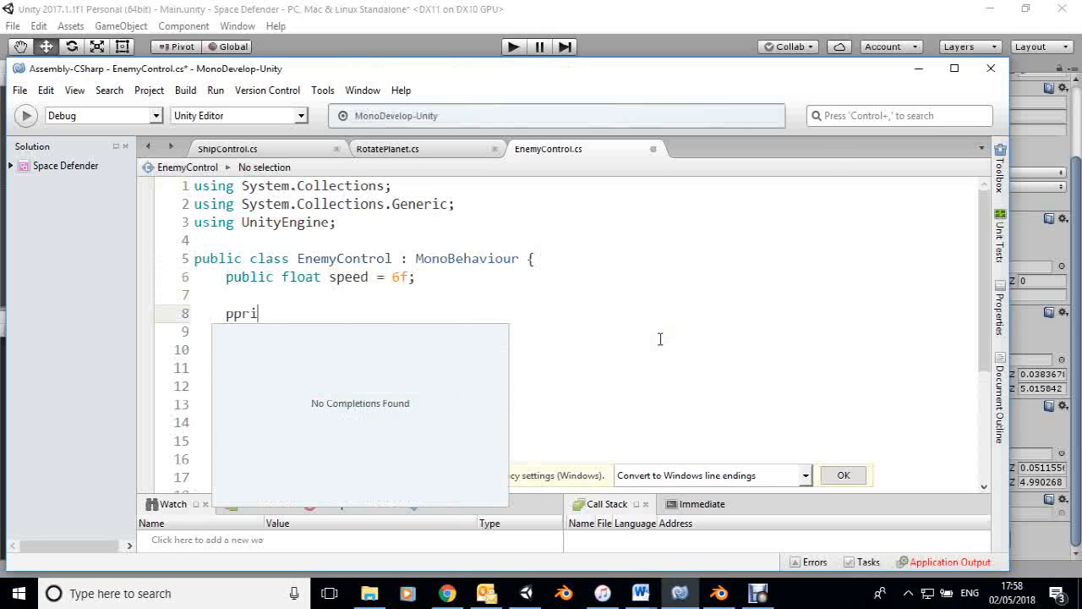
pyautogui.write('vate')
pyautogui.press('BackSpace')
pyautogui.press('BackSpace')
pyautogui.press('BackSpace')
pyautogui.press('BackSpace')
pyautogui.press('BackSpace')
pyautogui.press('BackSpace')
pyautogui.press('BackSpace')
pyautogui.write('r')
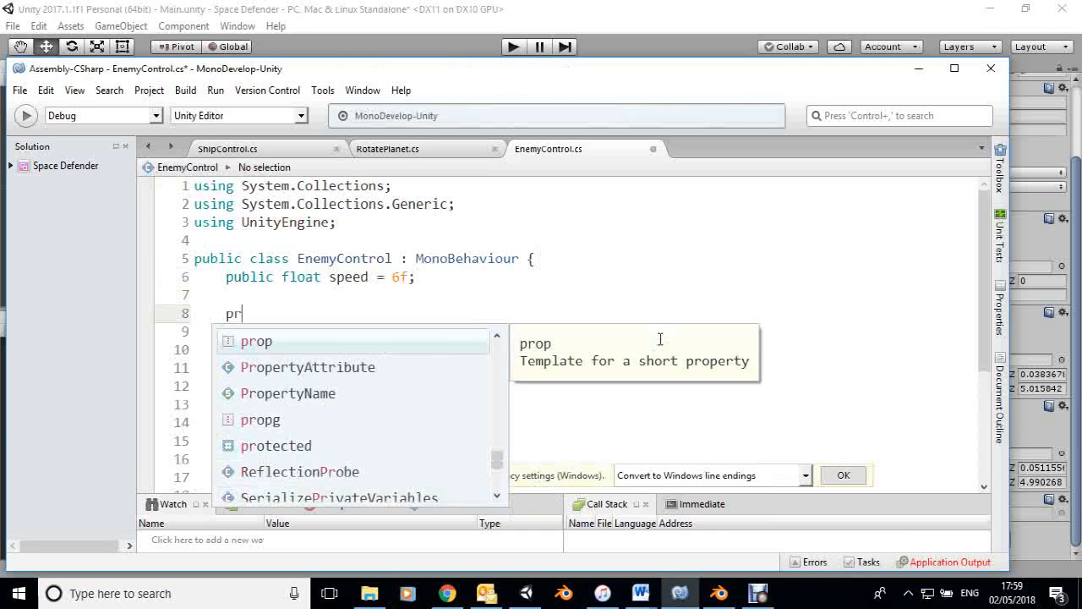
pyautogui.write('ivate')
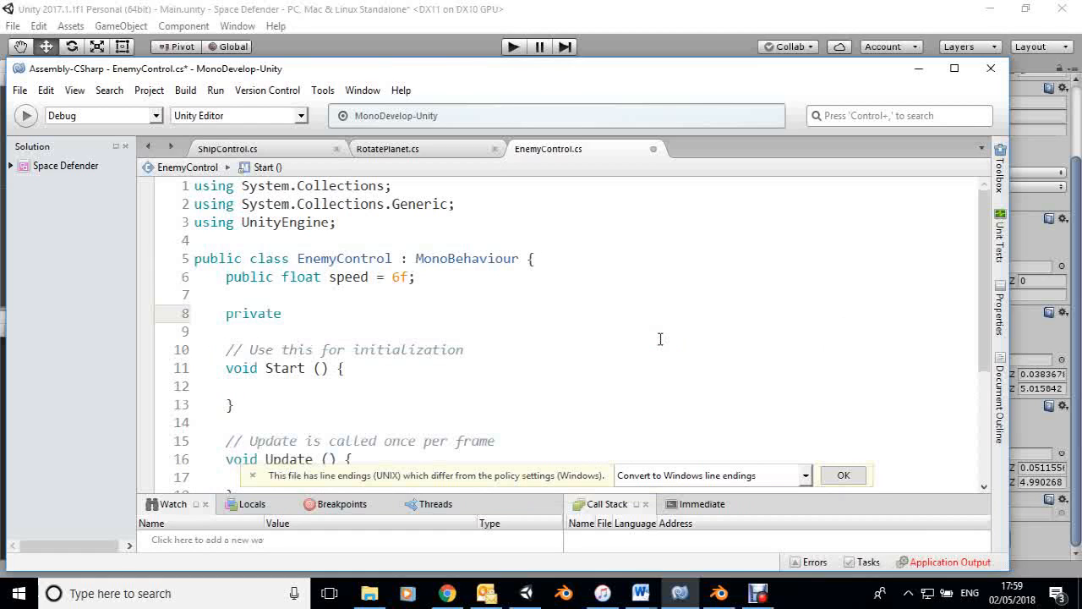
pyautogui.write(' G')
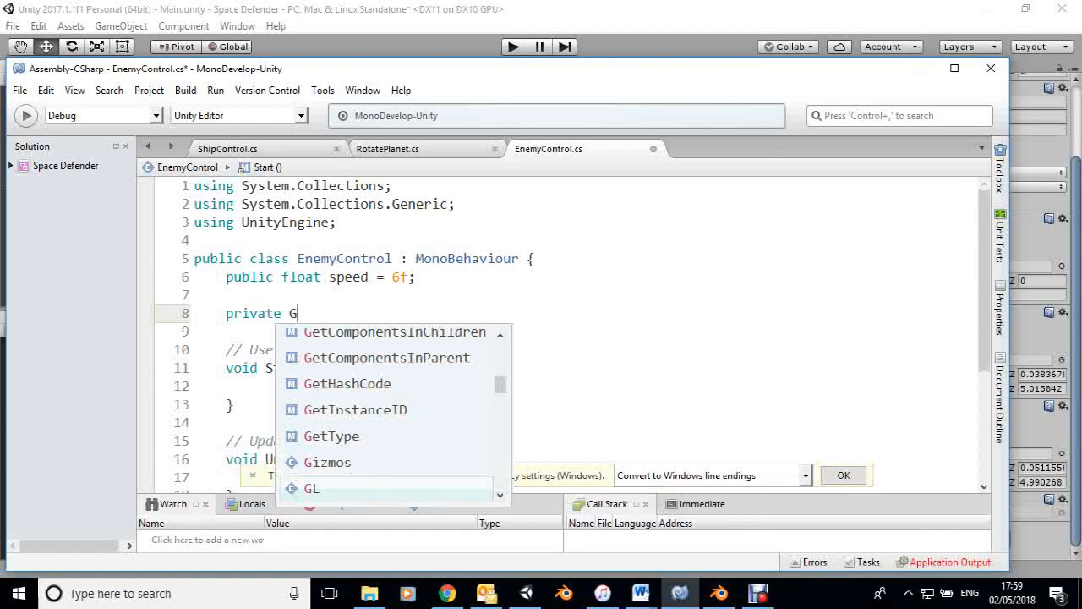
pyautogui.write('ame')
pyautogui.press('Return')
pyautogui.write('tar')
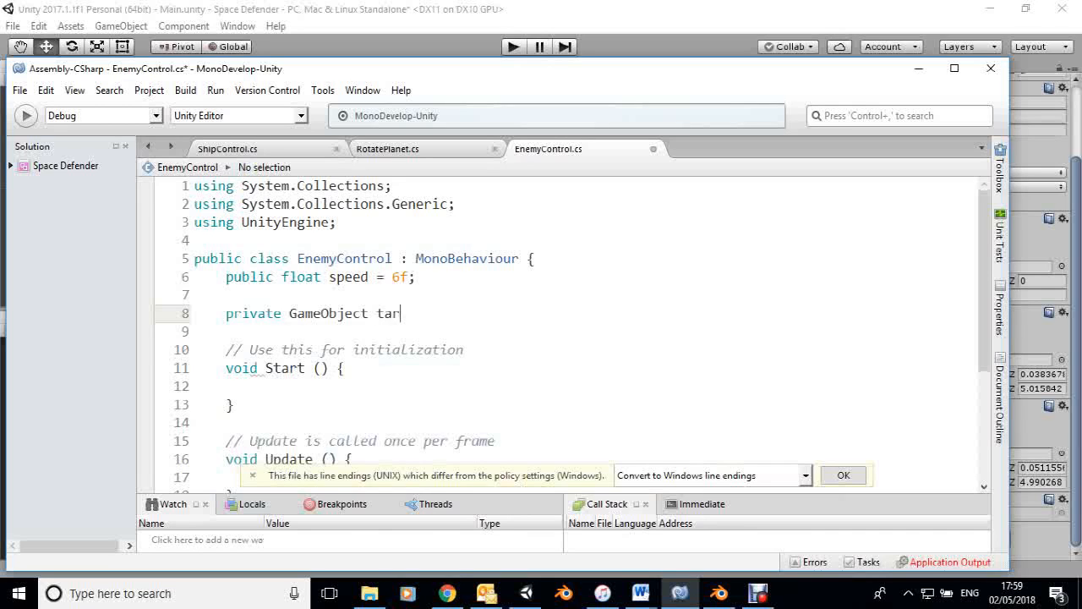
pyautogui.write('get;')
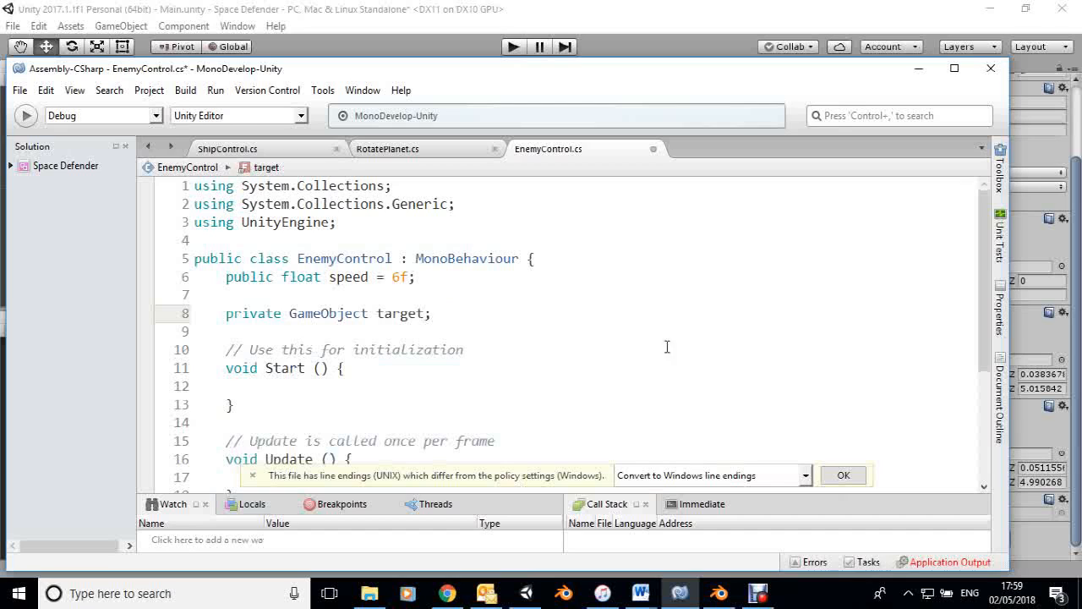
# In the Start method, assign target with GameObject.Find ("Defender");.
pyautogui.click(259, 387)
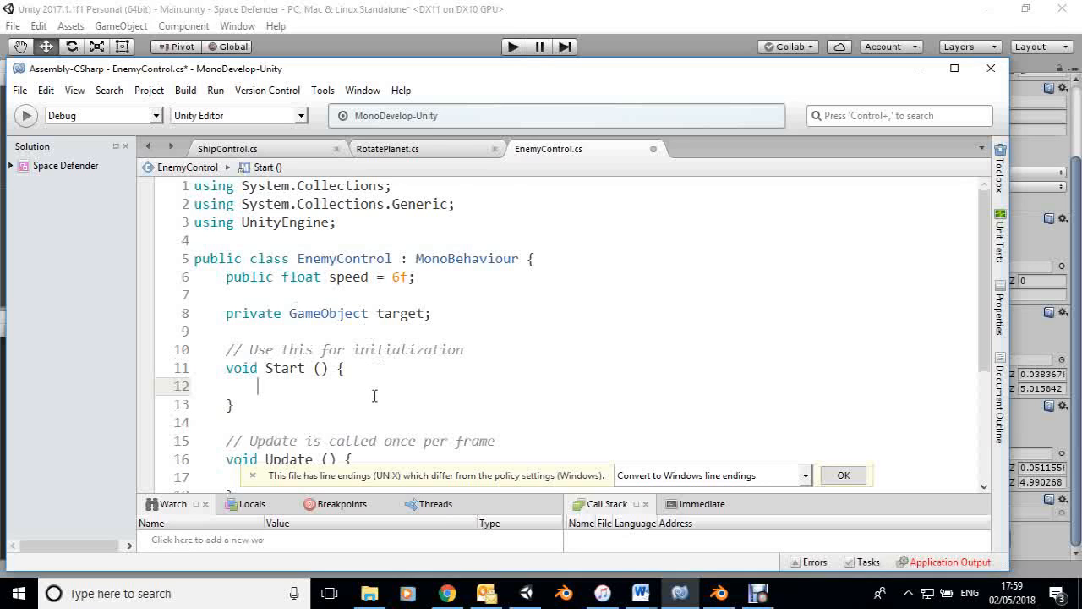
pyautogui.write('target')
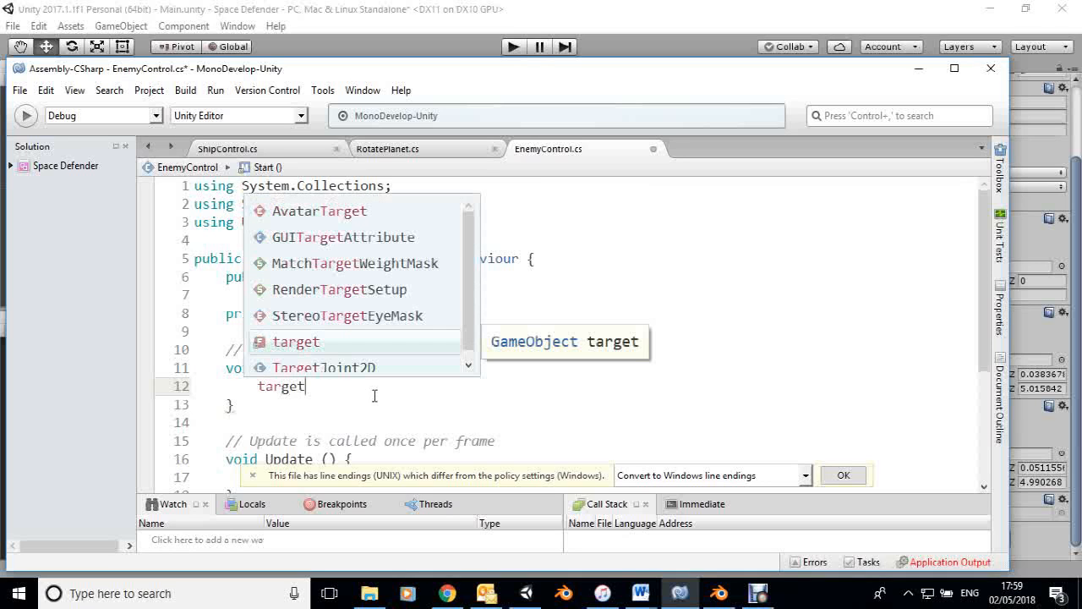
pyautogui.write(' = Game')
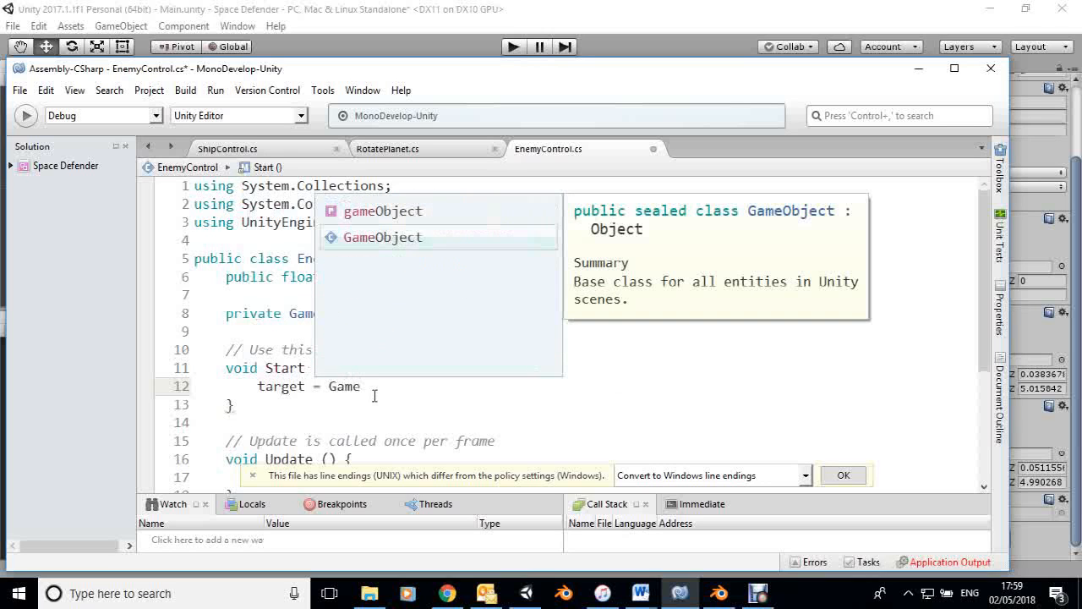
pyautogui.press('Return')
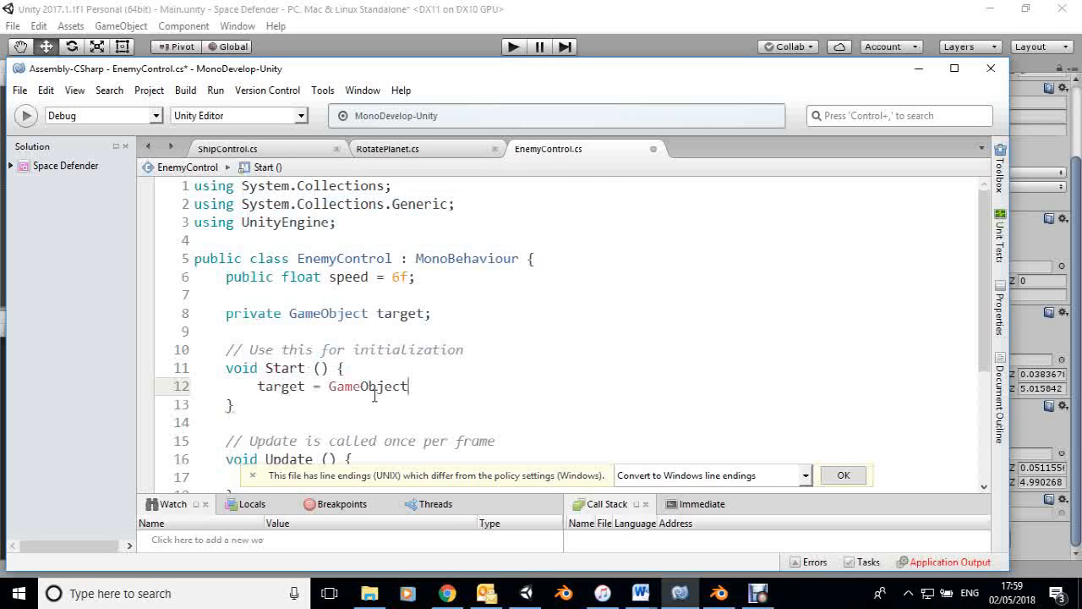
pyautogui.write('.F')
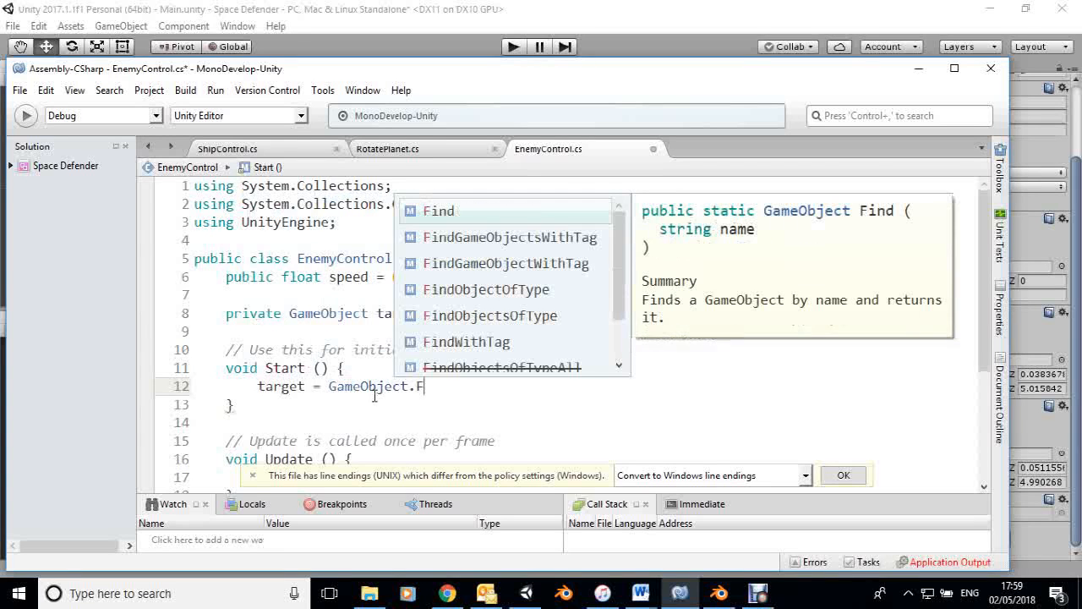
pyautogui.write('in')
pyautogui.press('Return')
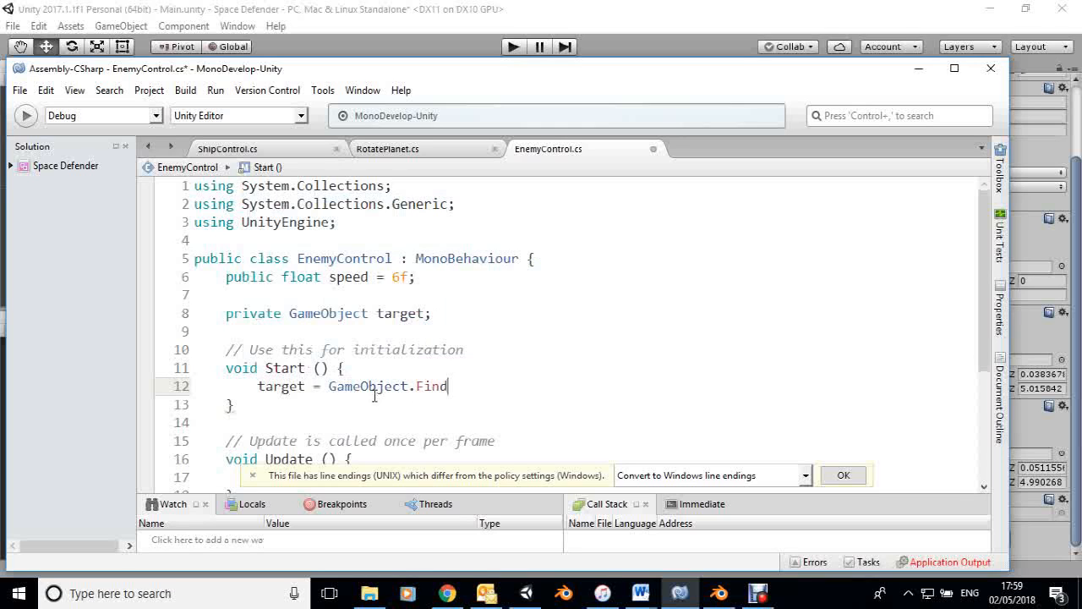
pyautogui.write('("')
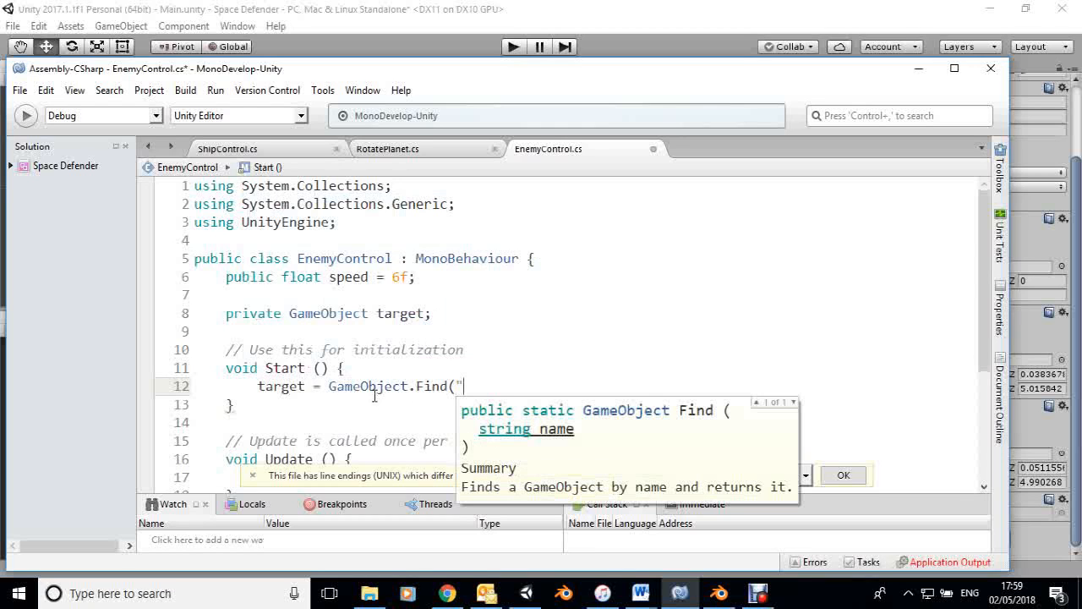
pyautogui.write('Destroyer')
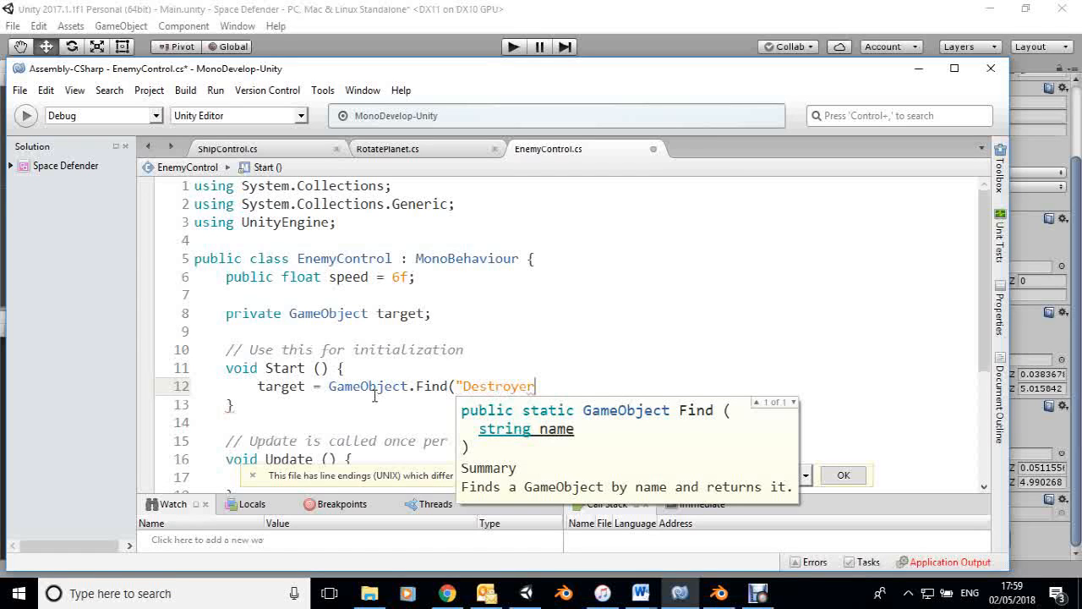
pyautogui.press('BackSpace')
pyautogui.press('BackSpace')
pyautogui.press('BackSpace')
pyautogui.press('BackSpace')
pyautogui.press('BackSpace')
pyautogui.press('BackSpace')
pyautogui.press('BackSpace')
pyautogui.write('fe')
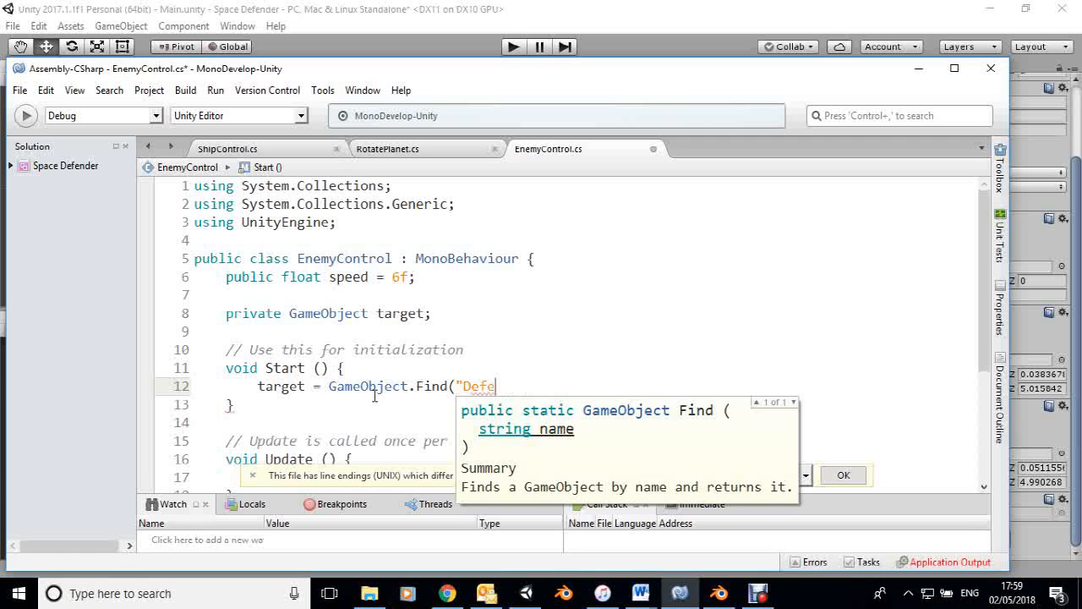
pyautogui.write('nder");')
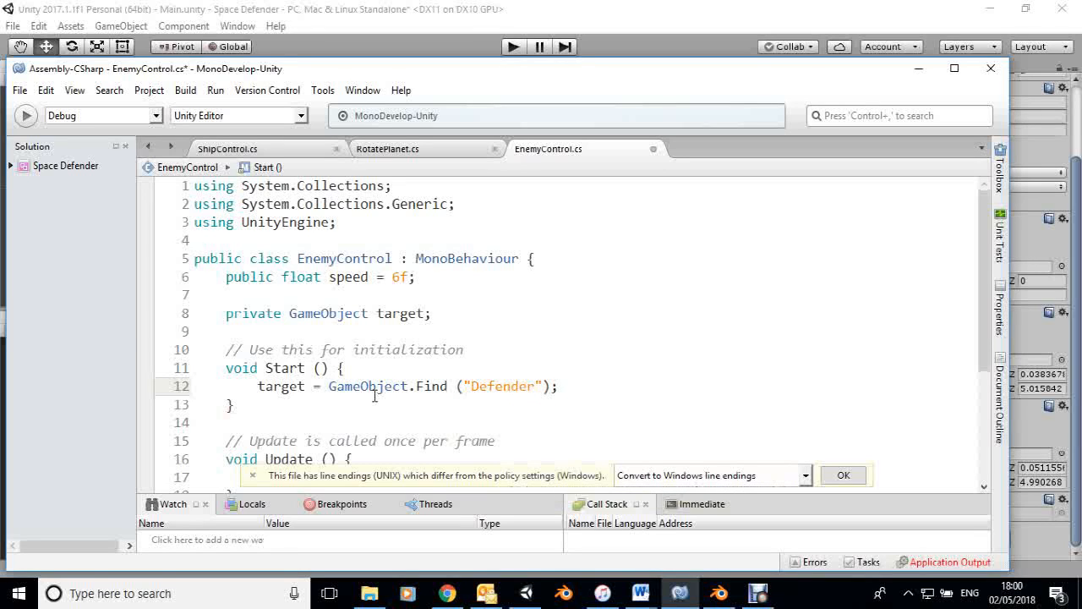
# In the Update method, make the enemy face its target with transform.LookAt (target.transform);.
pyautogui.scroll(-2, 375, 395)
pyautogui.click(275, 391)
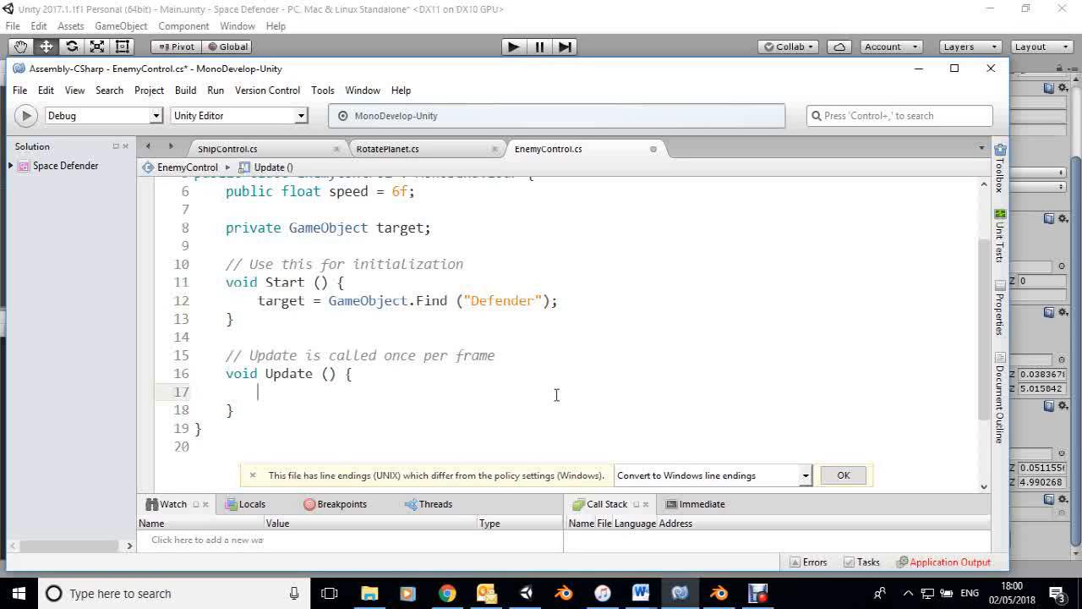
pyautogui.write('tr')
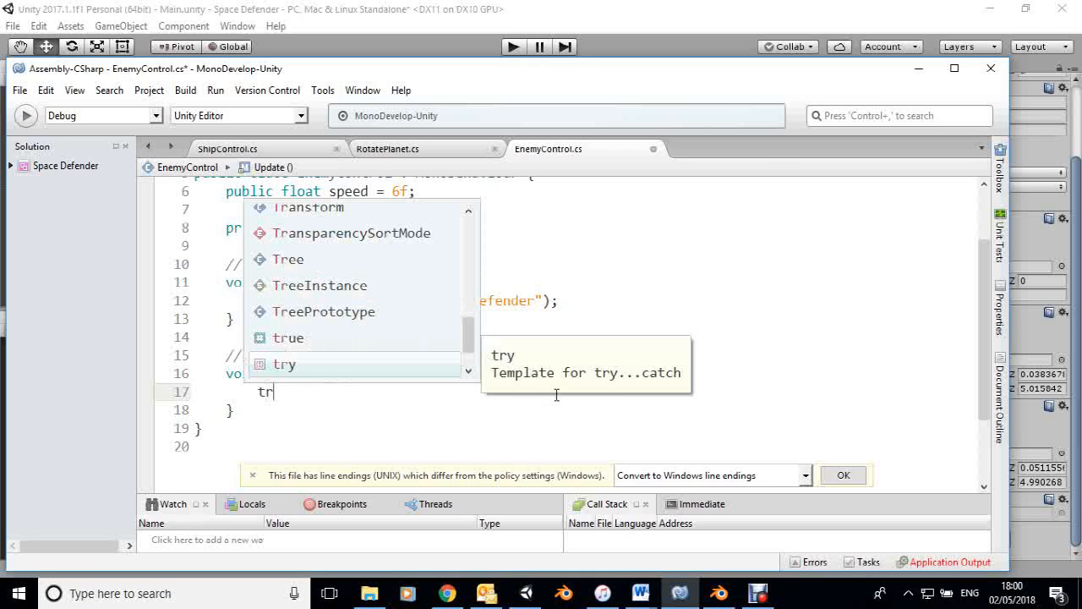
pyautogui.write('ansform')
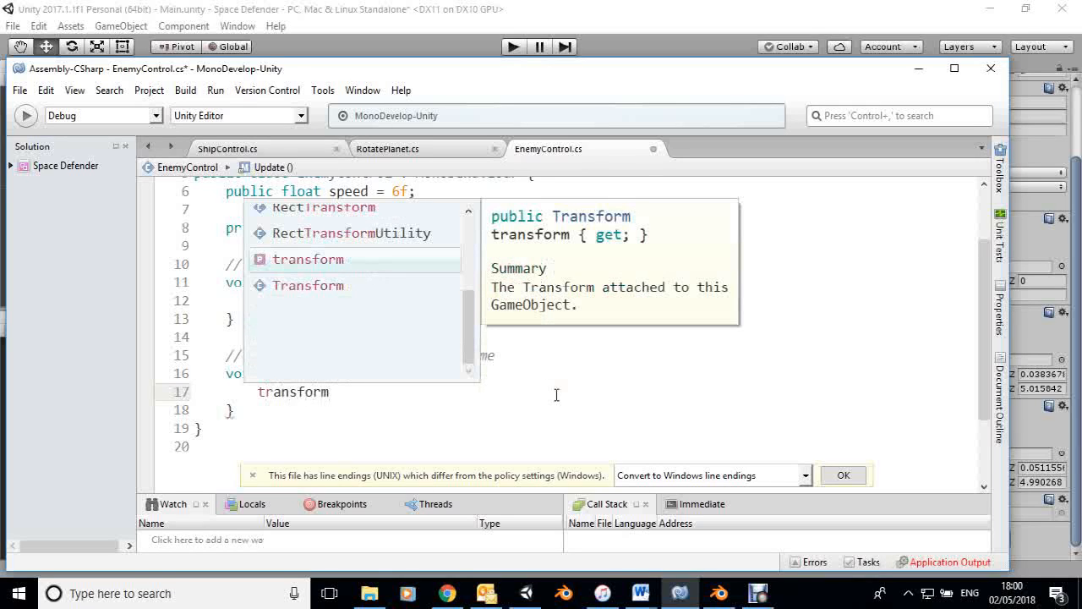
pyautogui.write('.Loo')
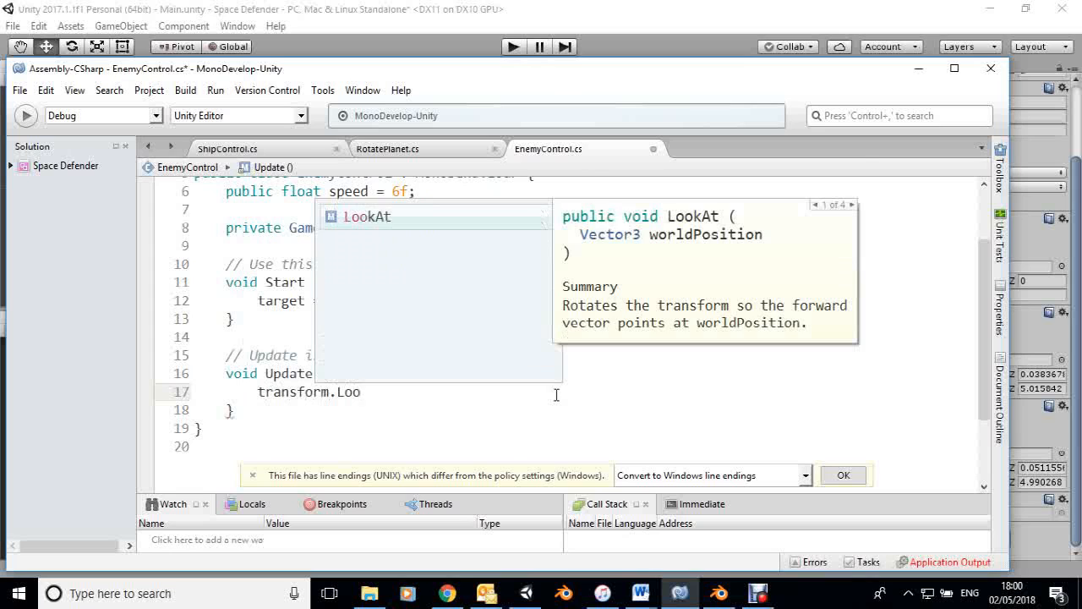
pyautogui.press('Escape')
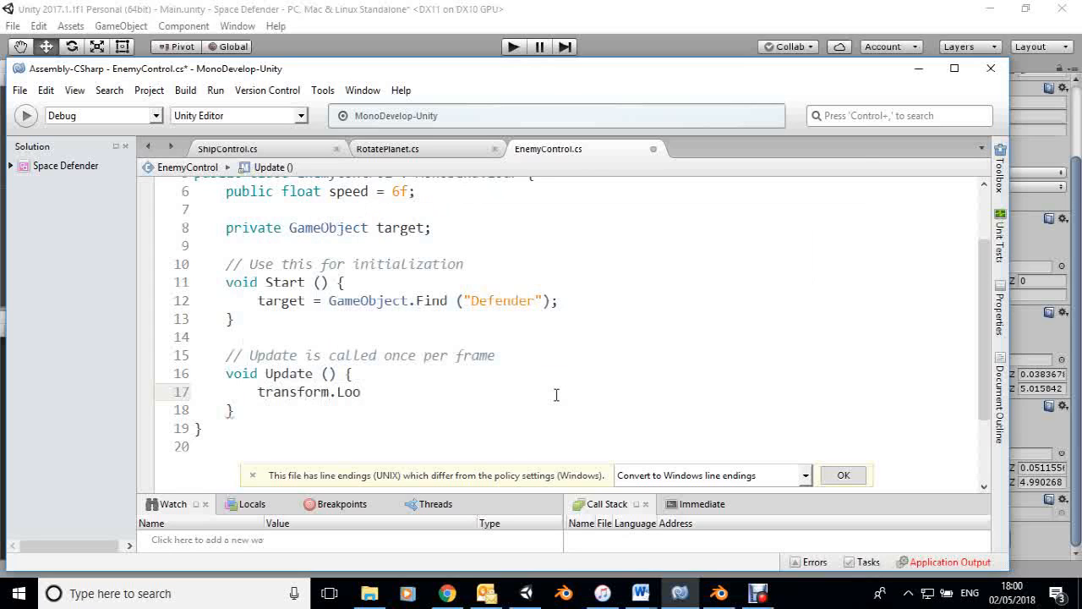
pyautogui.write('kAt(')
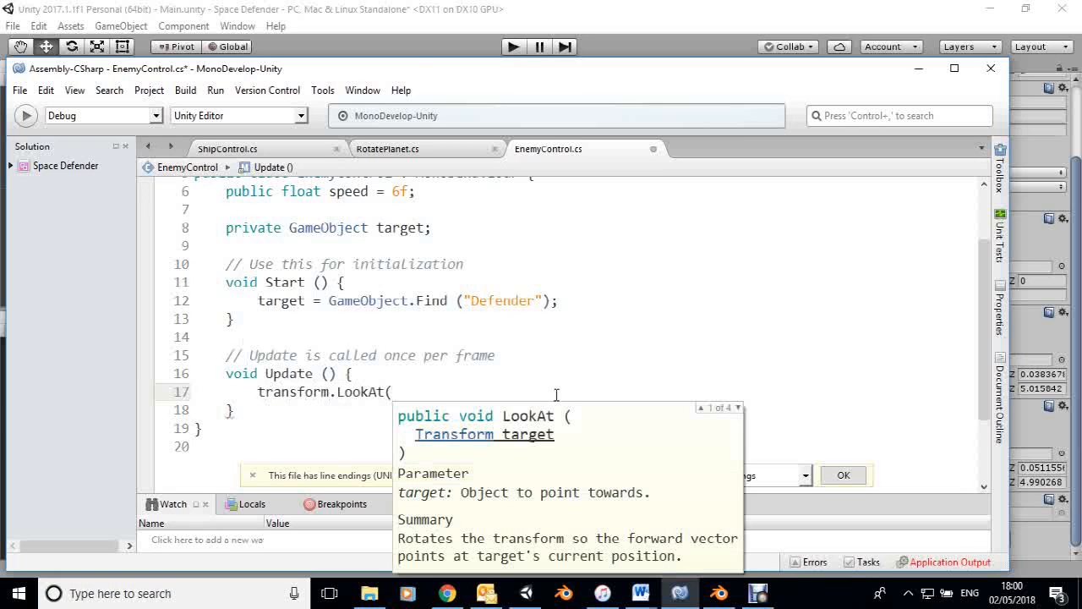
pyautogui.write('target')
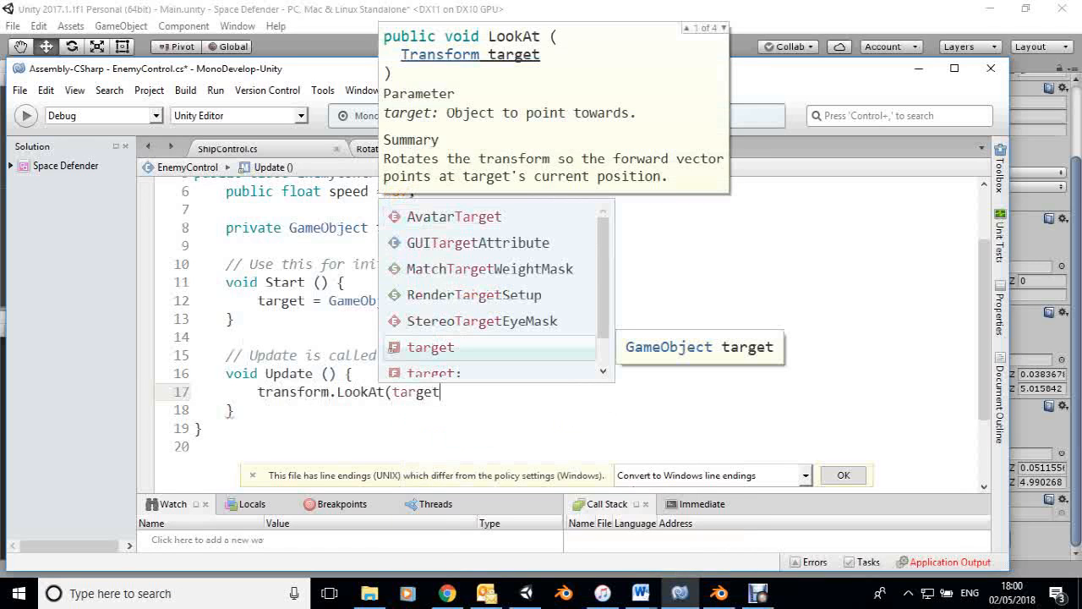
pyautogui.write('.t')
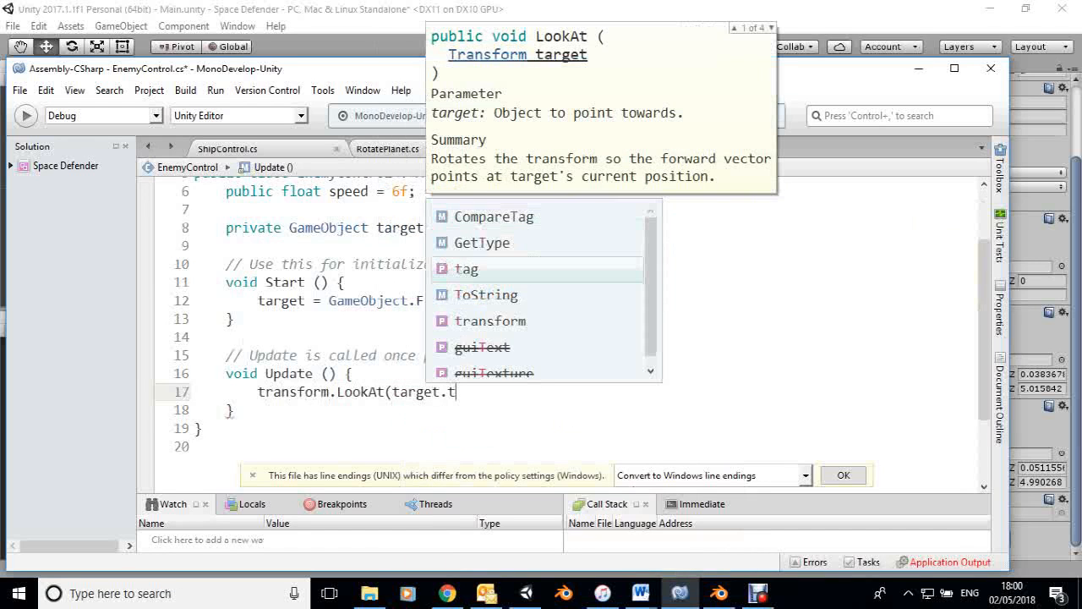
pyautogui.write('ran')
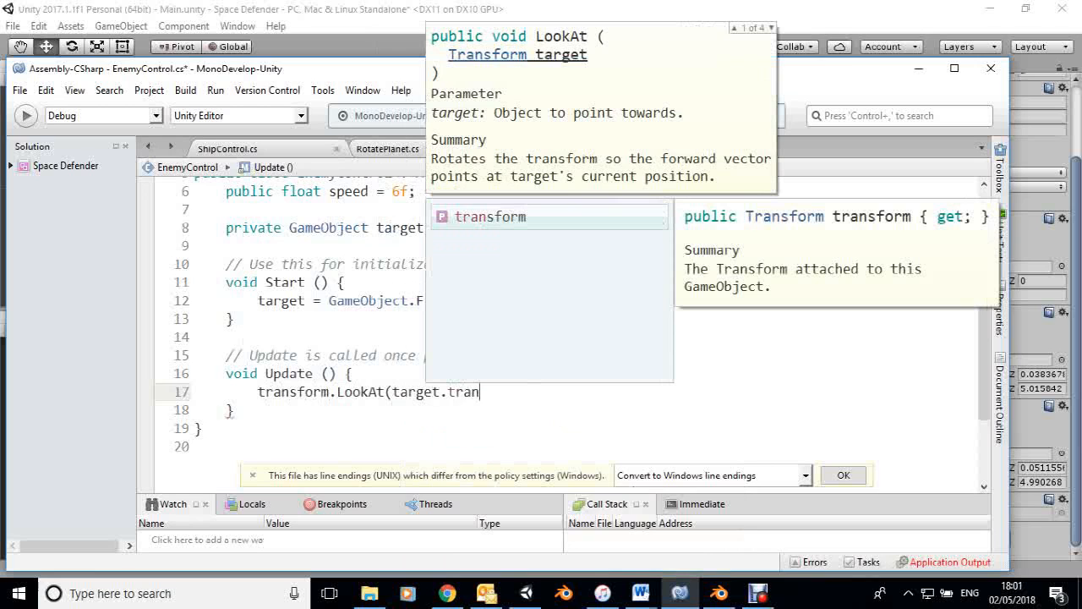
pyautogui.write('s')
pyautogui.press('Return')
pyautogui.write(');')
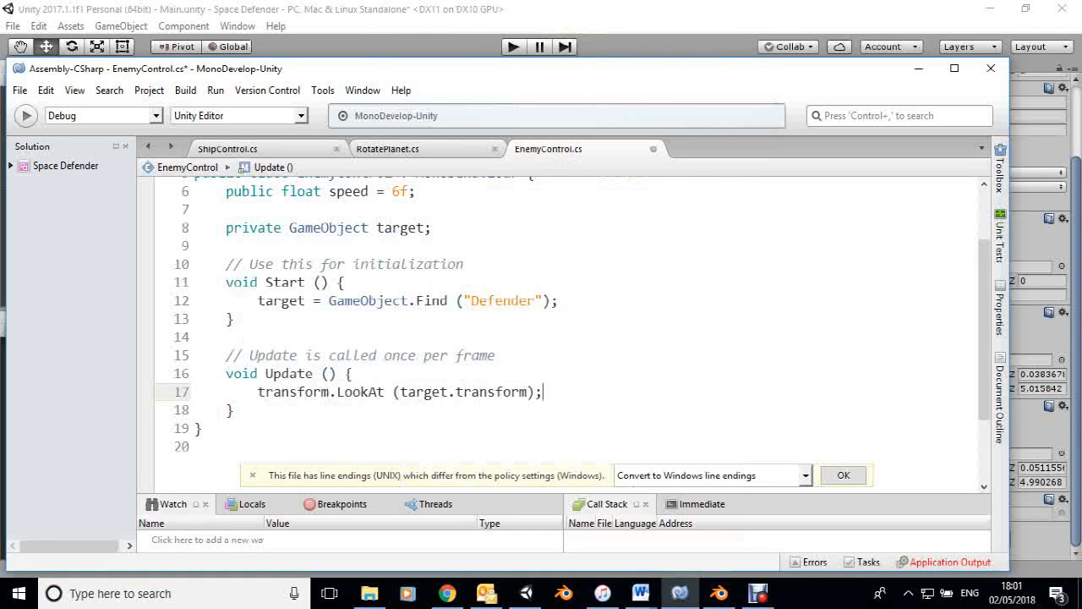
# Below the LookAt line in Update, declare a Vector3 variable named displacement and assign it Vector3.forward.
pyautogui.press('Return')
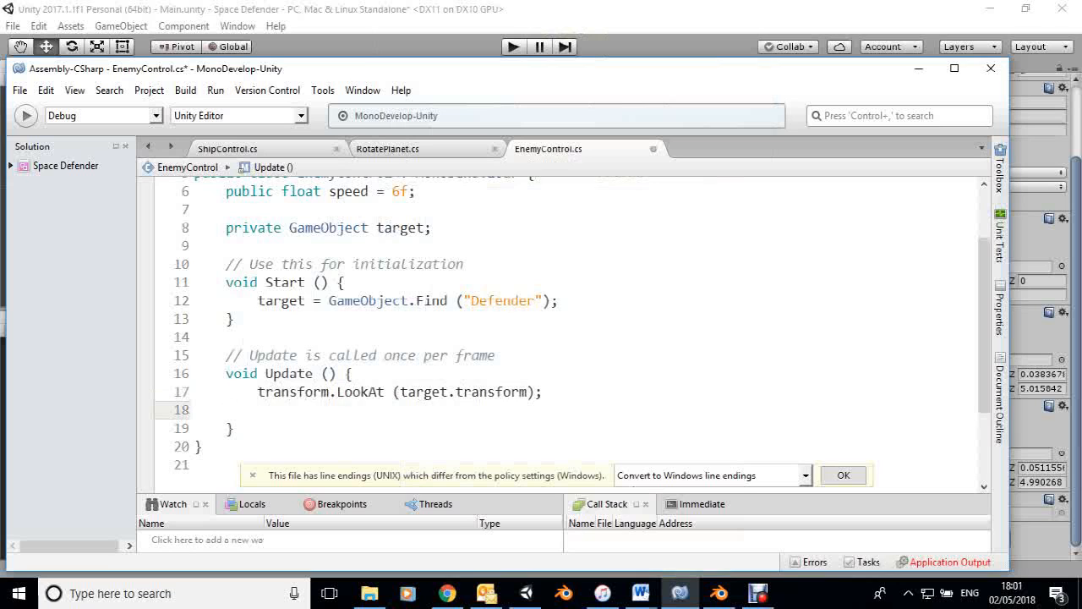
pyautogui.write('Vector')
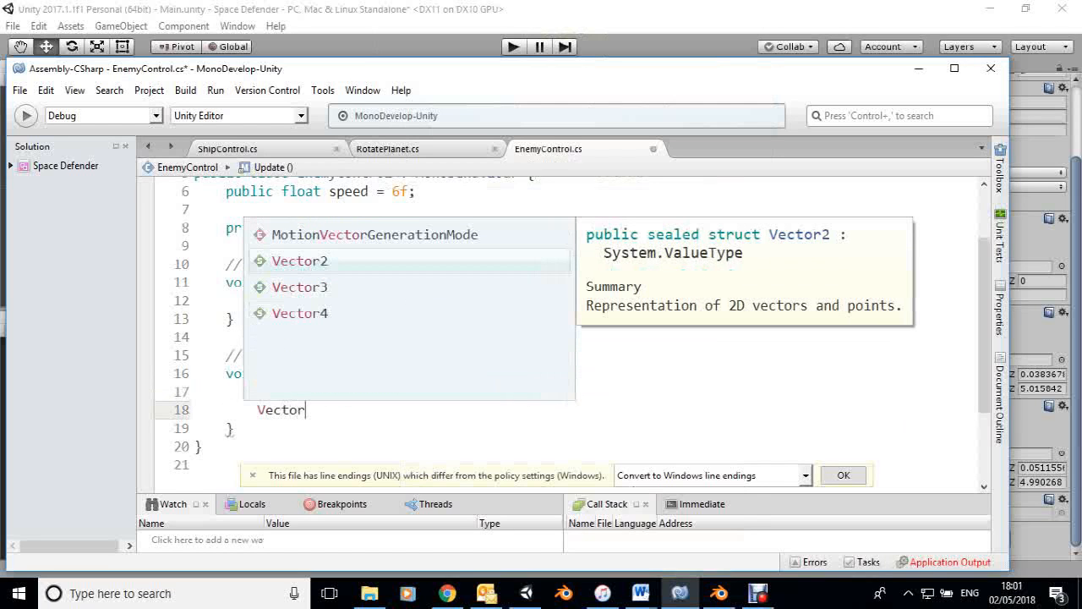
pyautogui.write('3 ')
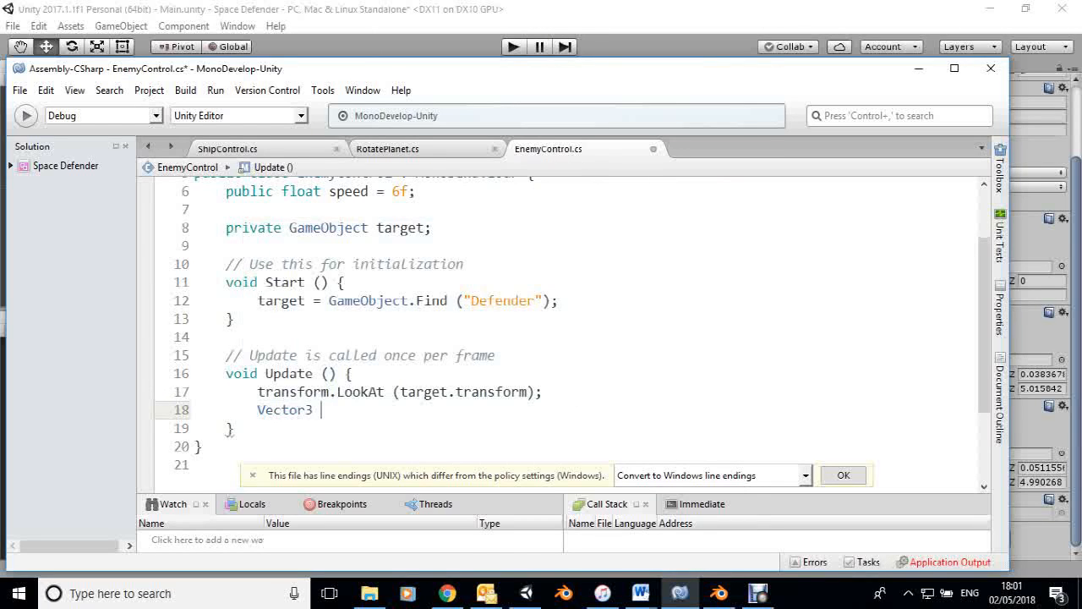
pyautogui.write('displacemen')
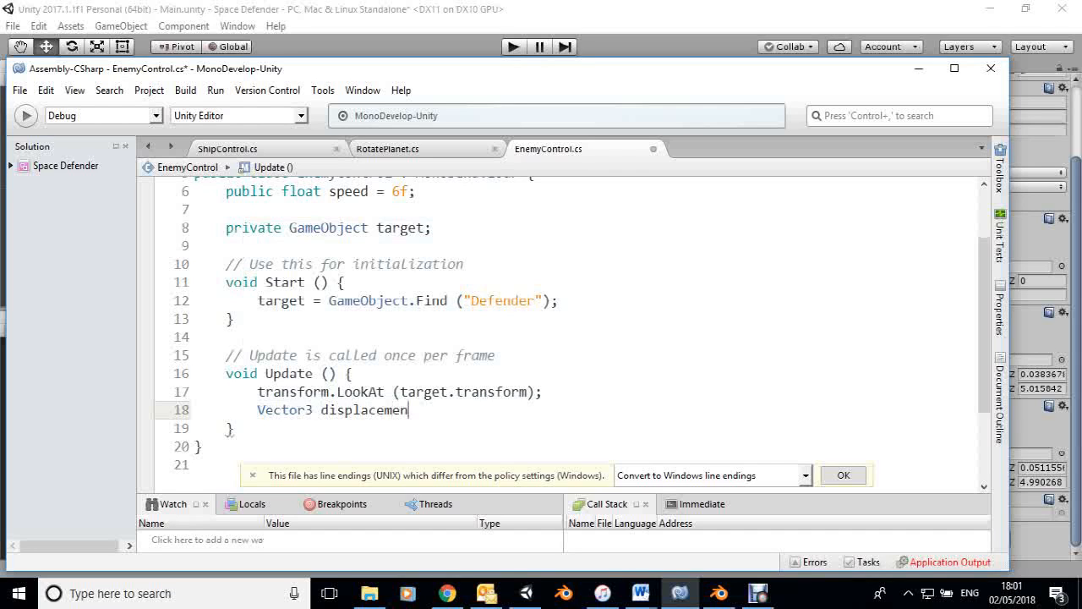
pyautogui.write('t = Ve')
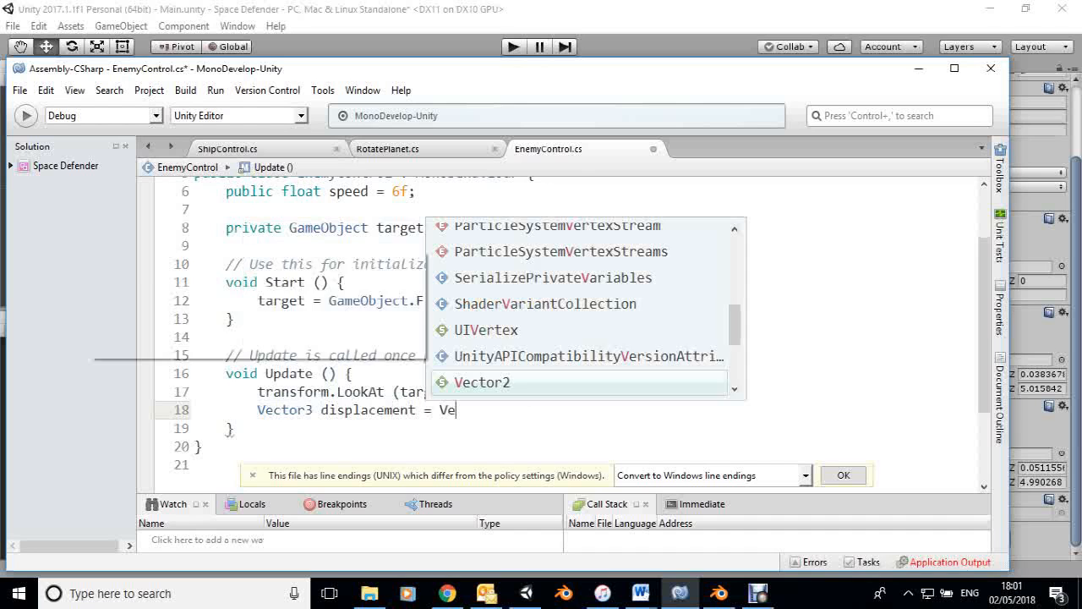
pyautogui.write('ctor')
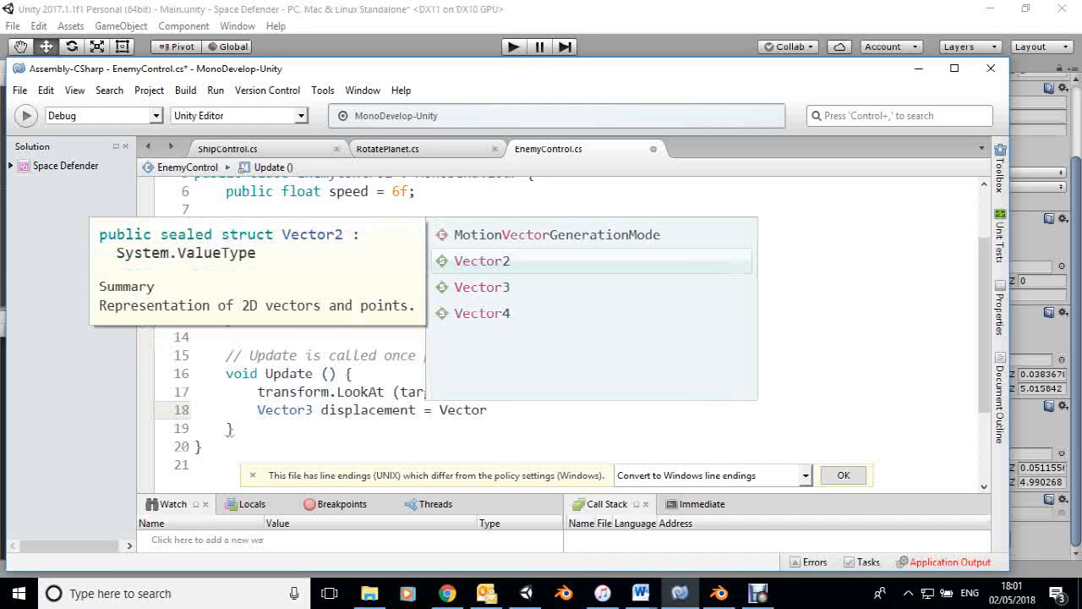
pyautogui.write('3.forward')
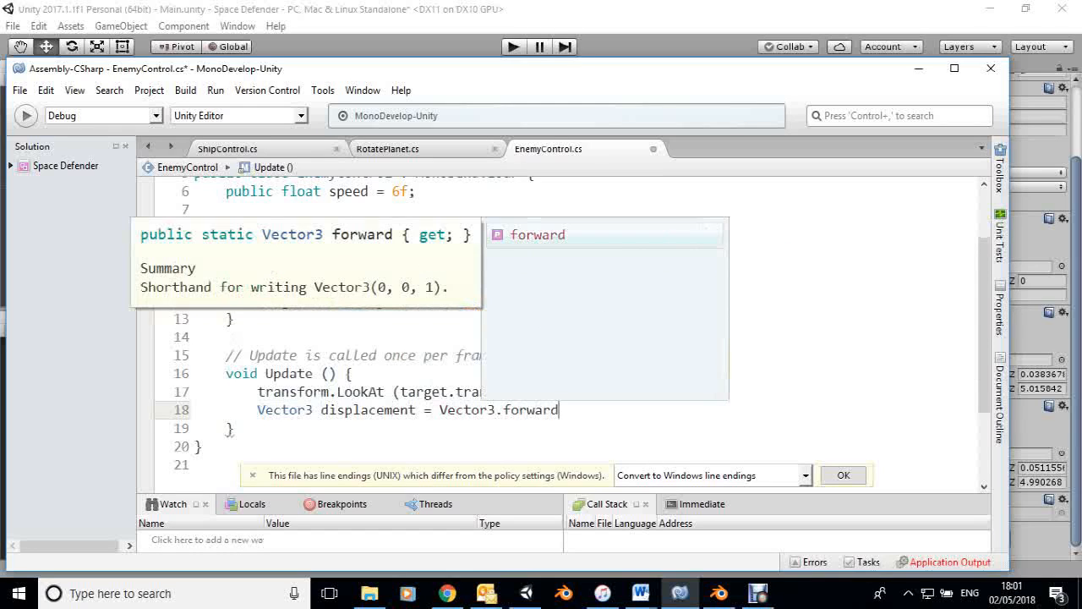
# Multiply the displacement expression by speed * Time.deltaTime and end the statement with a semicolon.
pyautogui.press('Escape')
pyautogui.write('* speed')
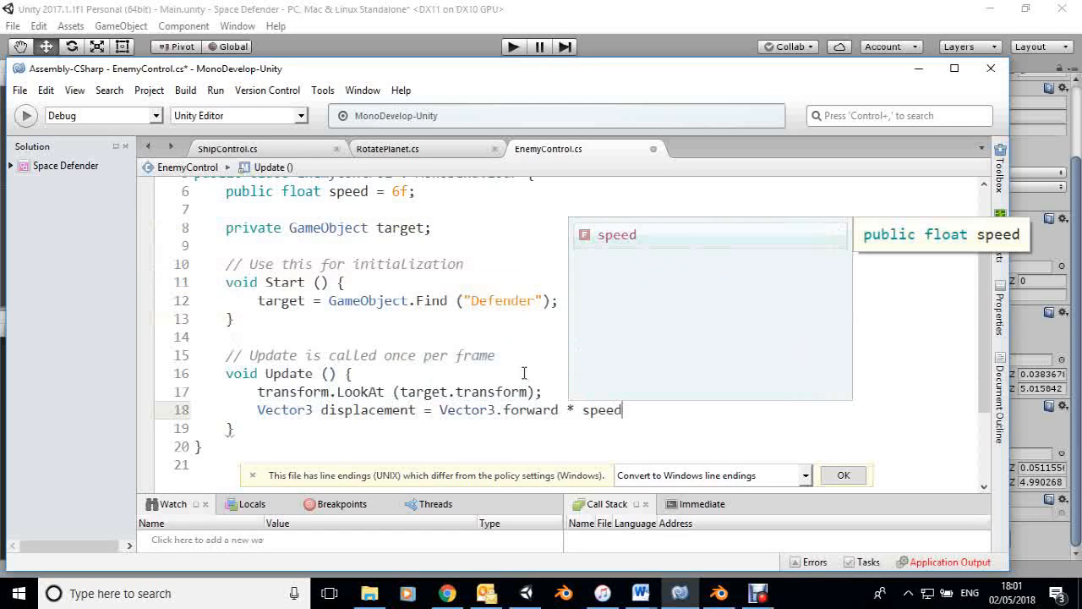
pyautogui.write(' * ')
pyautogui.write('Ti')
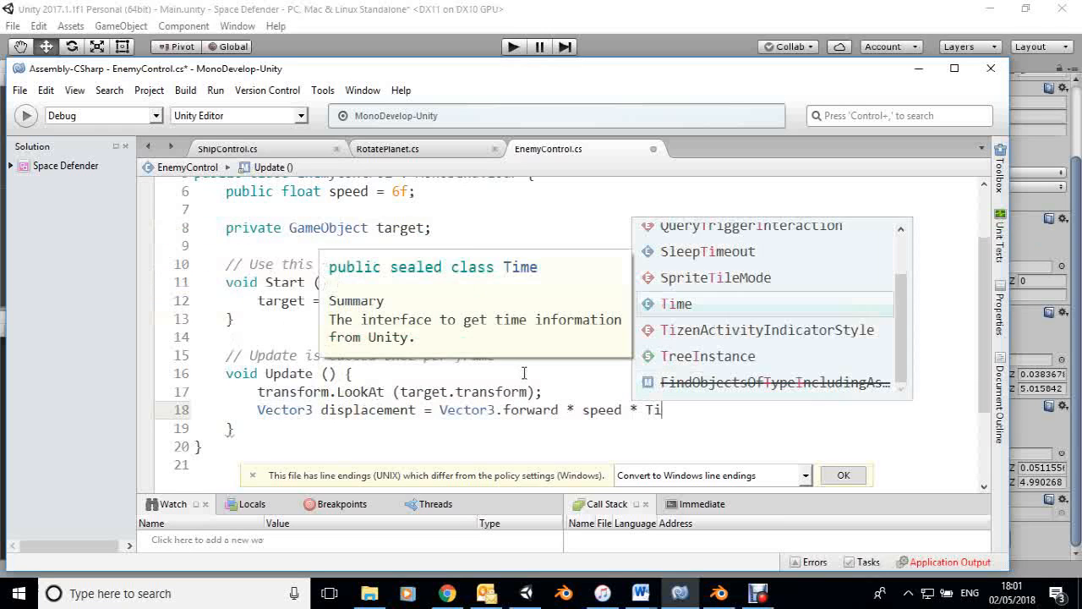
pyautogui.write('me.delta')
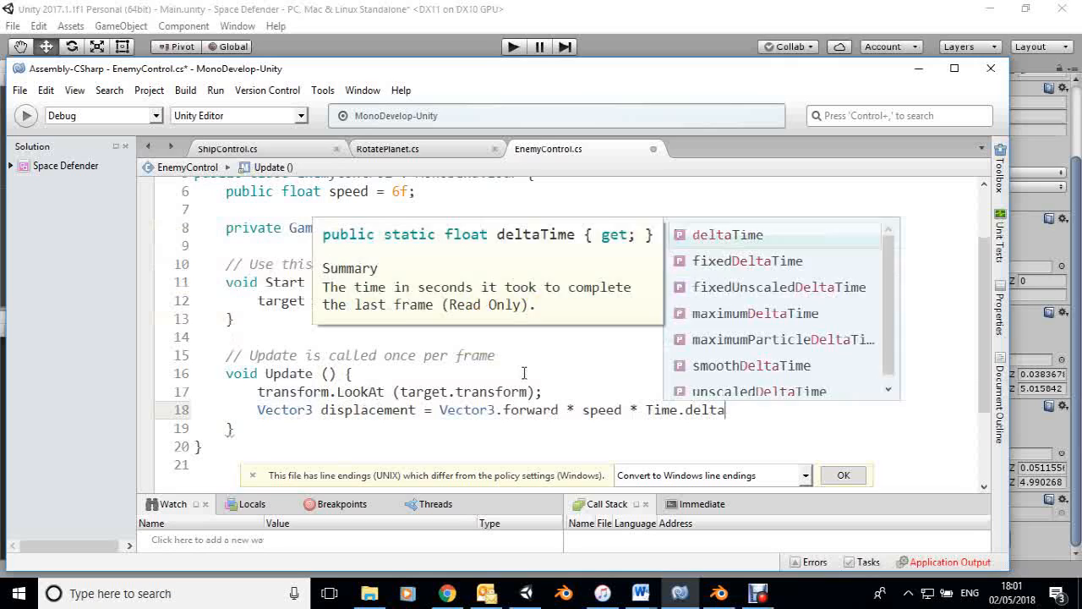
pyautogui.press('Return')
pyautogui.write(';')
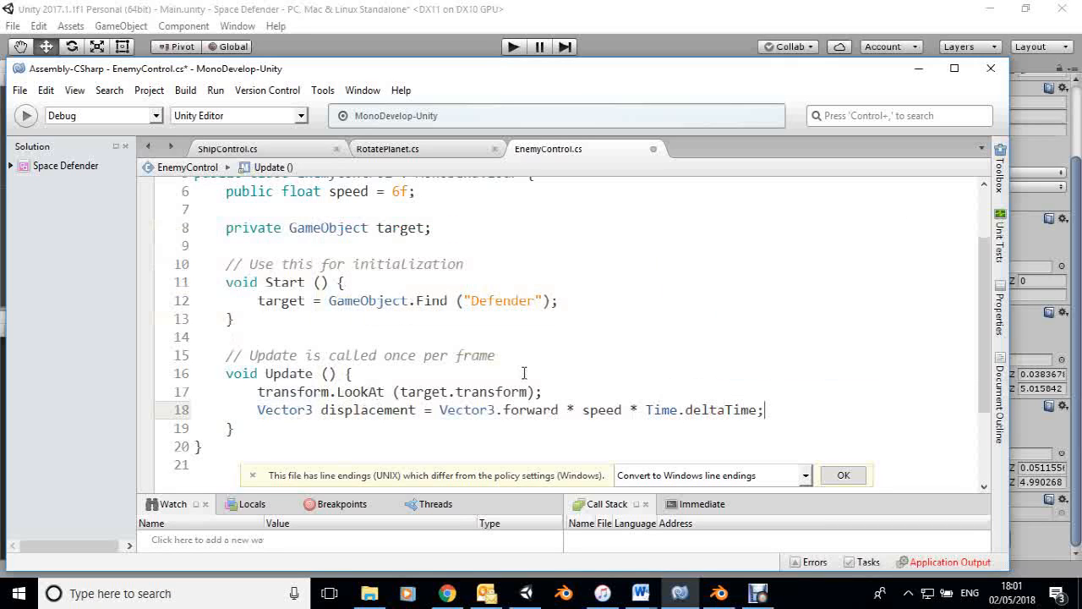
# Move the enemy with transform.Translate (displacement); on a new line at the end of Update, and save the script.
pyautogui.press('Return')
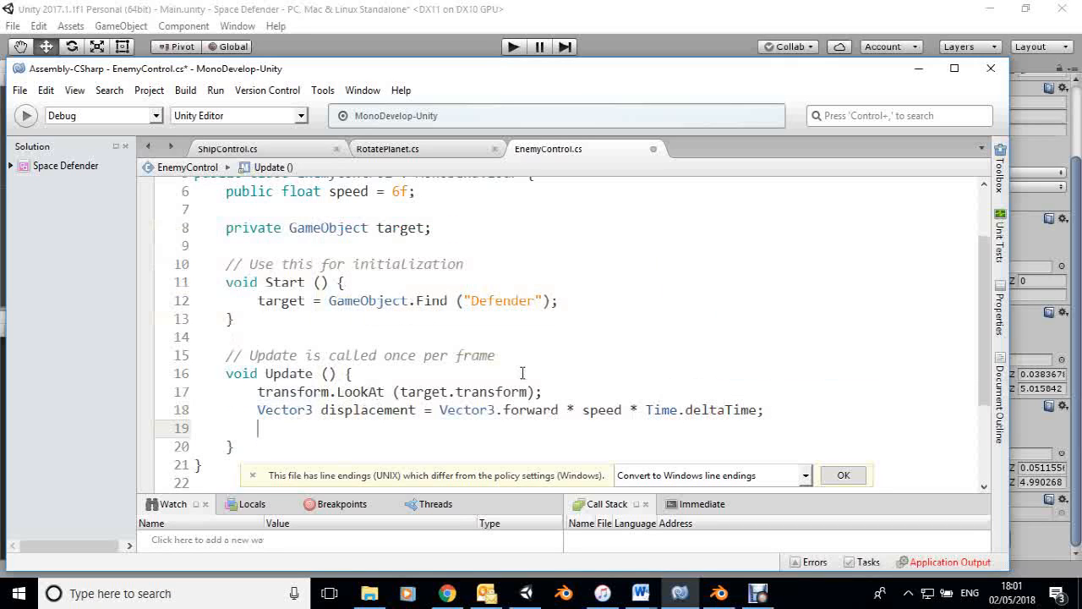
pyautogui.write('tra')
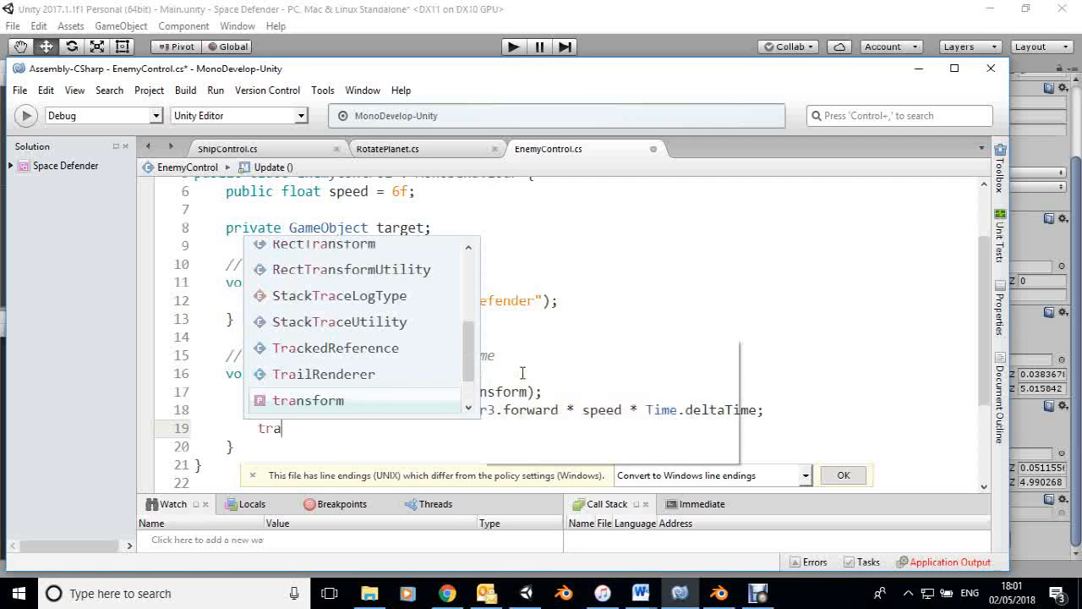
pyautogui.write('nsform')
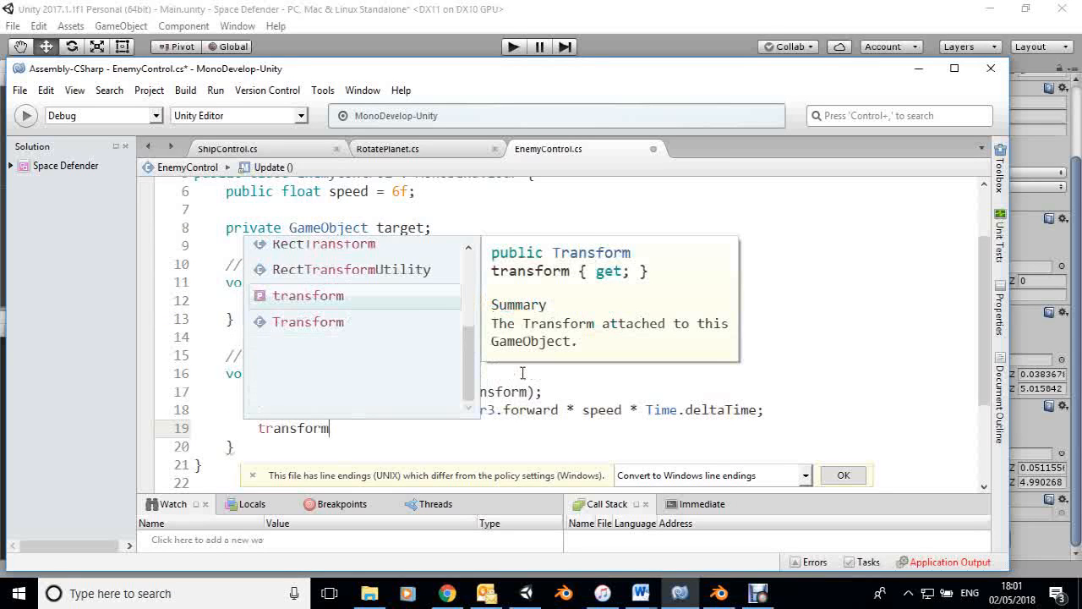
pyautogui.write('.Tr')
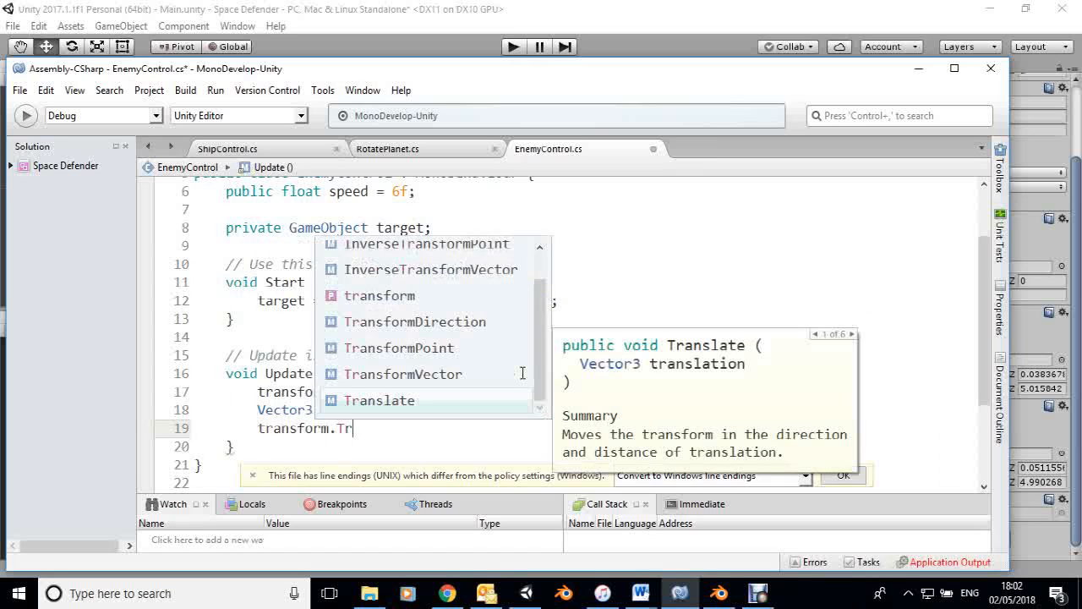
pyautogui.press('Return')
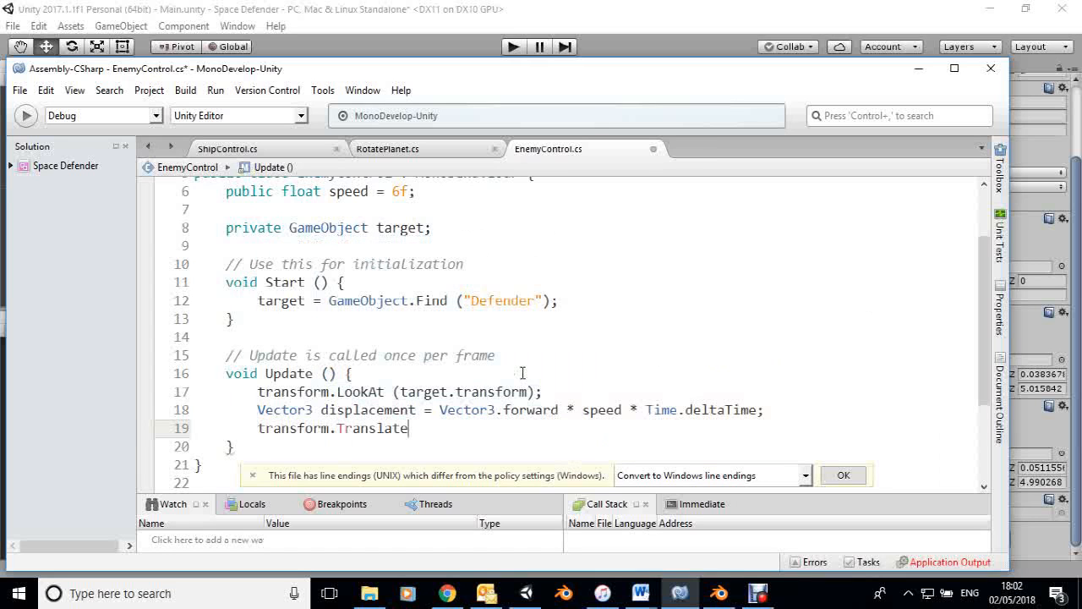
pyautogui.write('(disp')
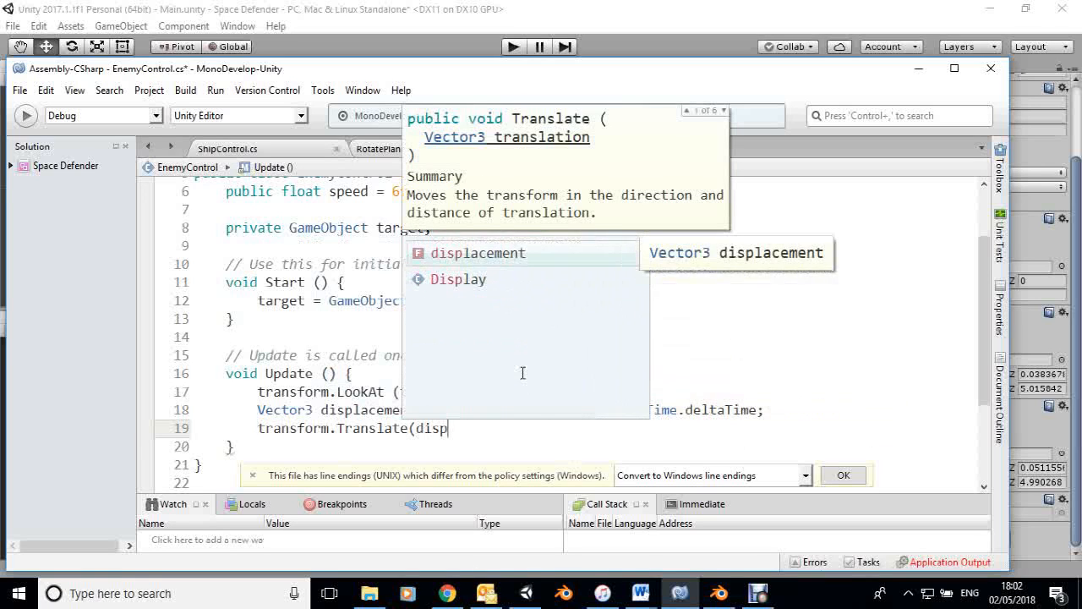
pyautogui.press('Return')
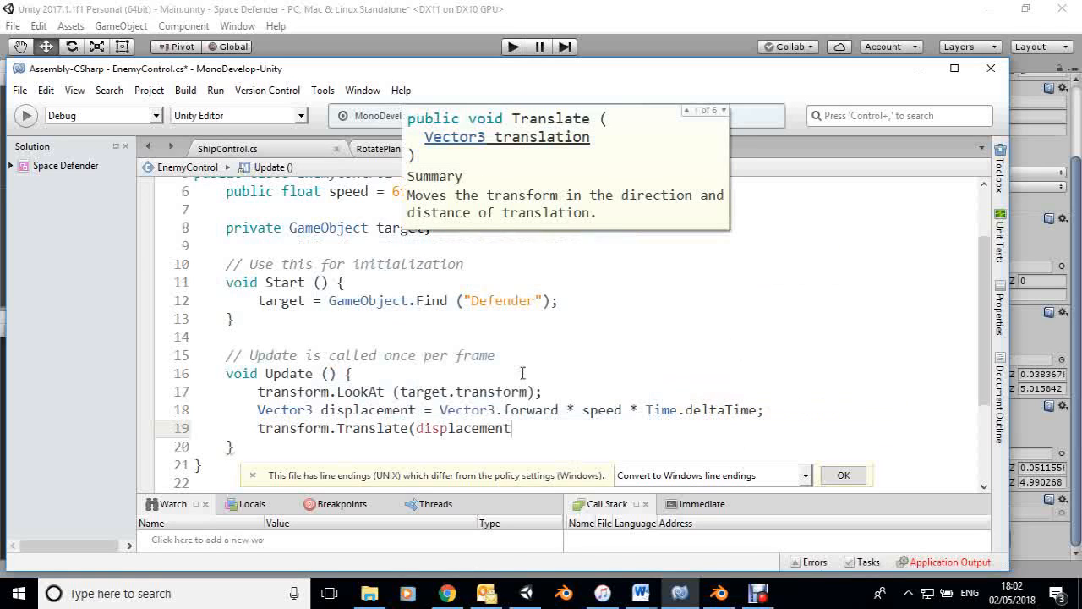
pyautogui.write(')')
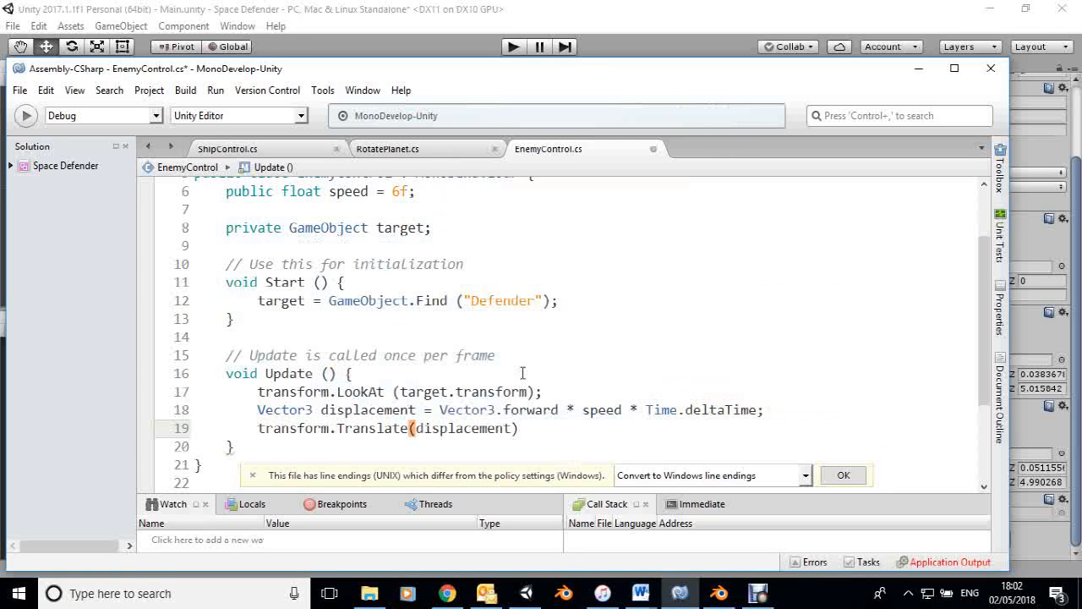
pyautogui.write(';')
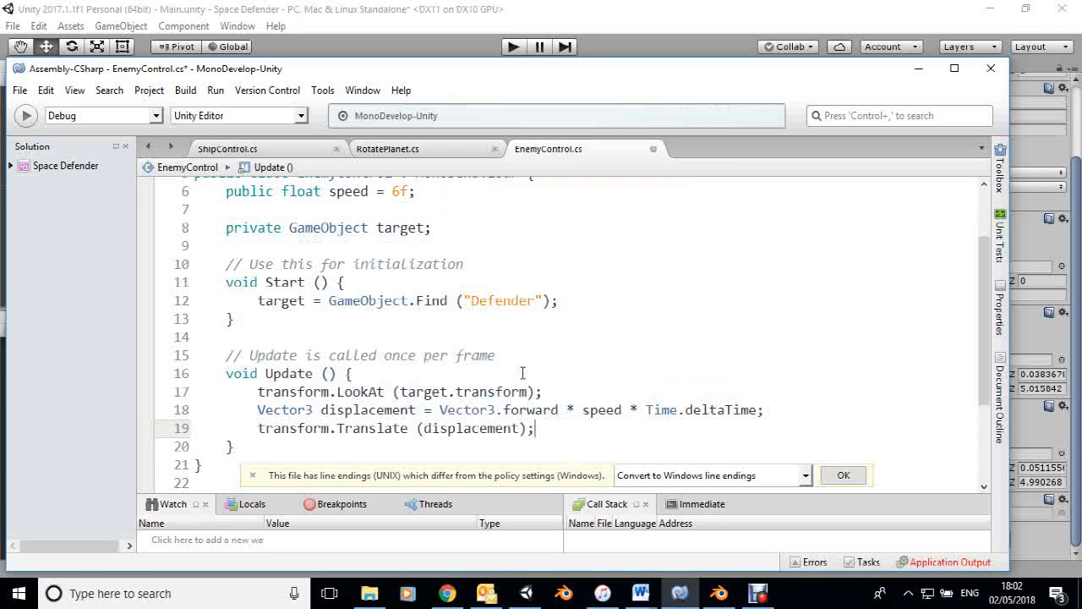
pyautogui.click(26, 117)
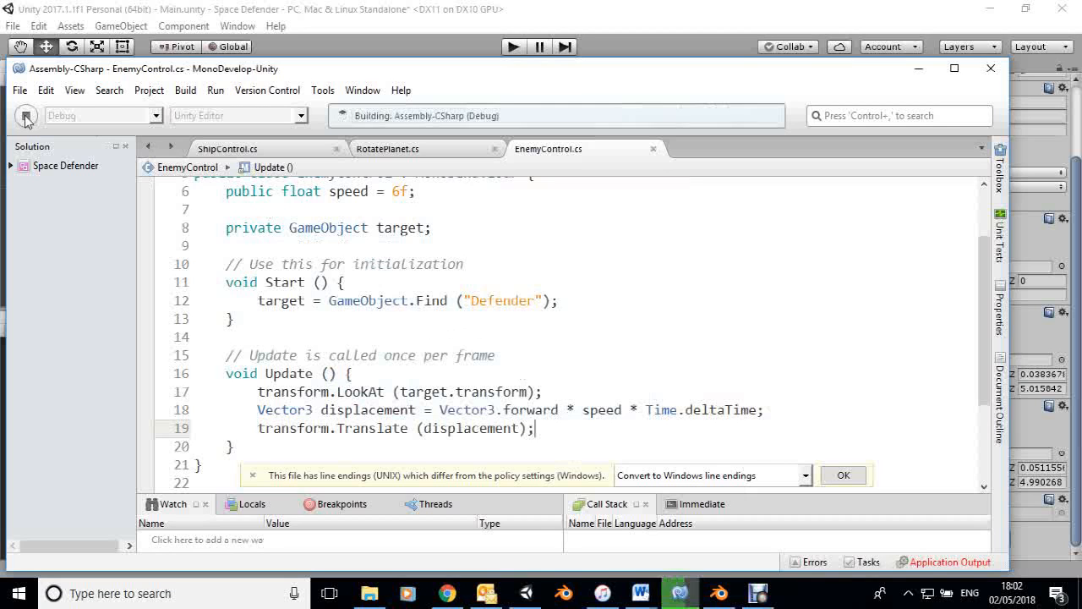
# Switch to Unity and play-test the scene to check how the enemy pursues the Defender, ending play mode when done.
pyautogui.click(528, 594)
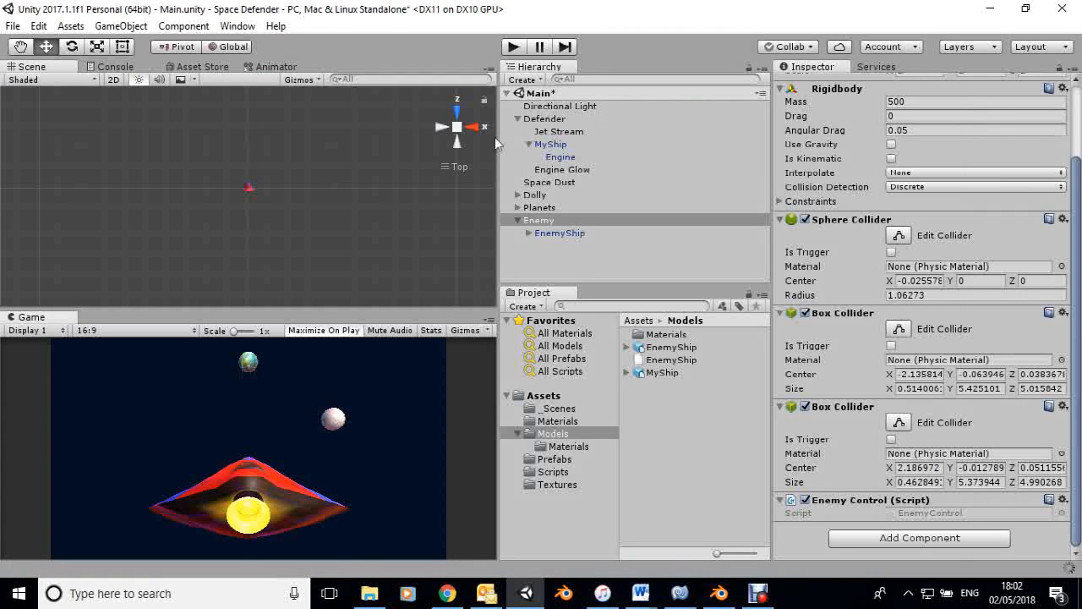
pyautogui.click(512, 47)
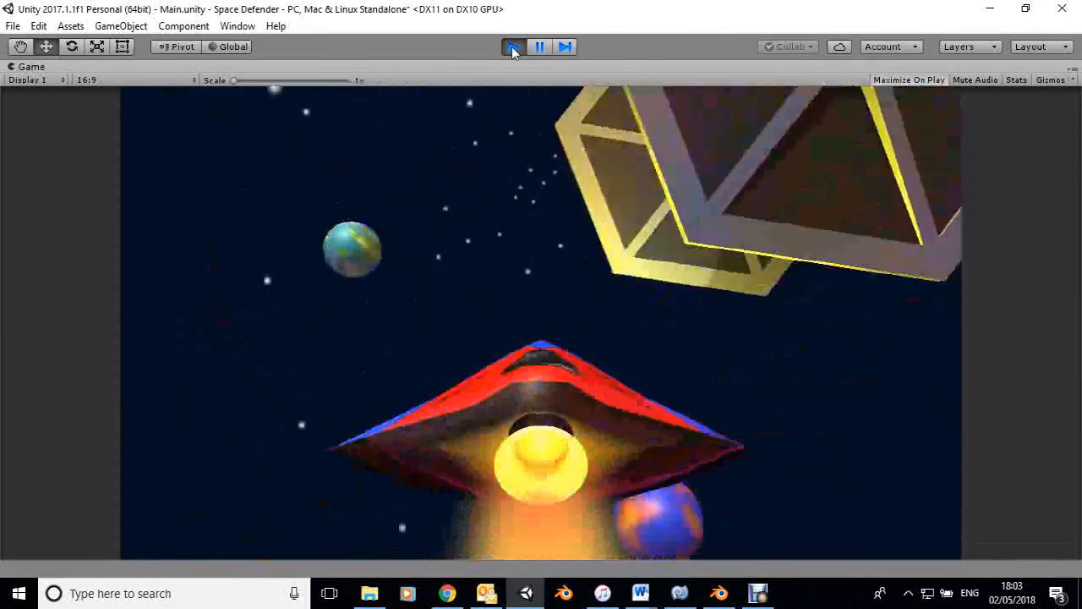
pyautogui.click(513, 48)
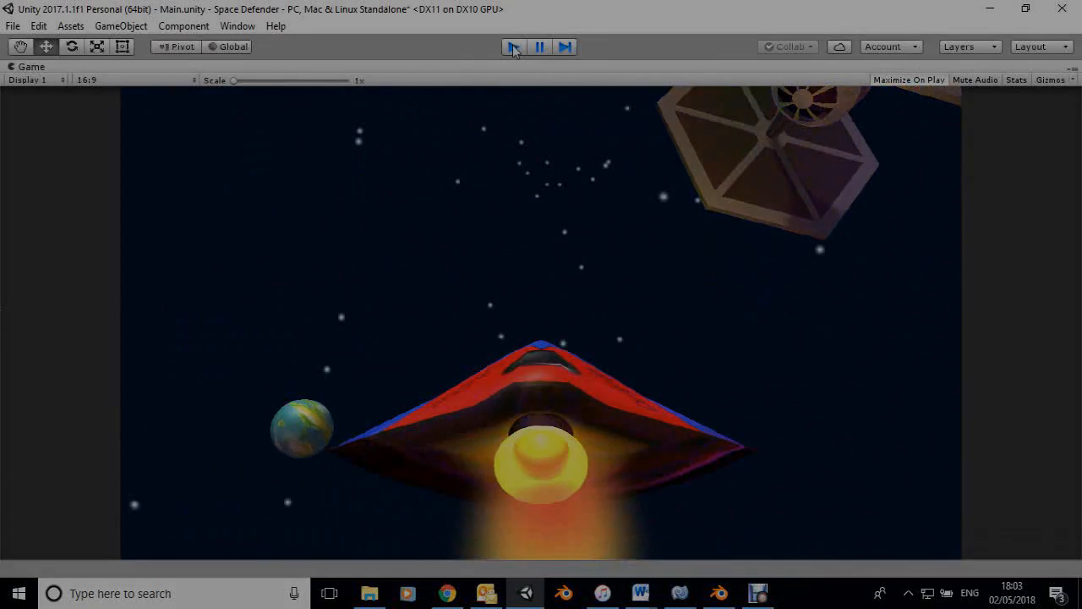